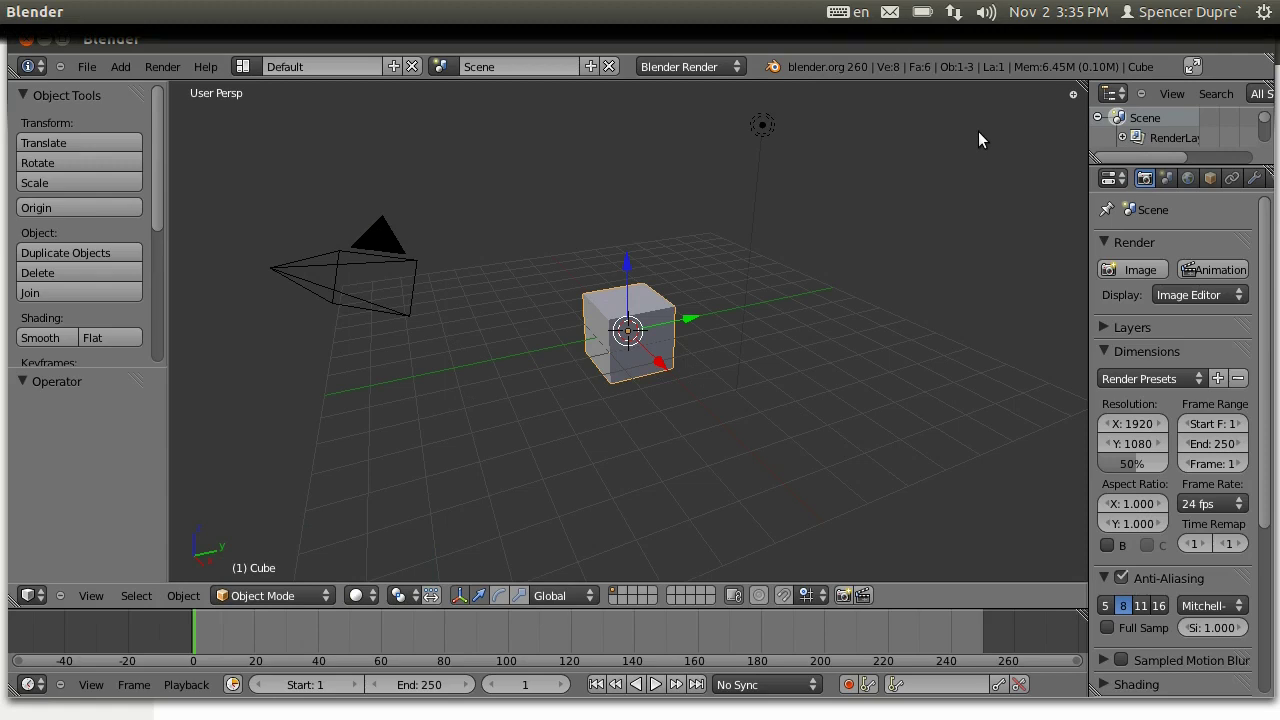
# - Delete the default cube and the lamp from the scene
pyautogui.press('x')
pyautogui.click(777, 241)
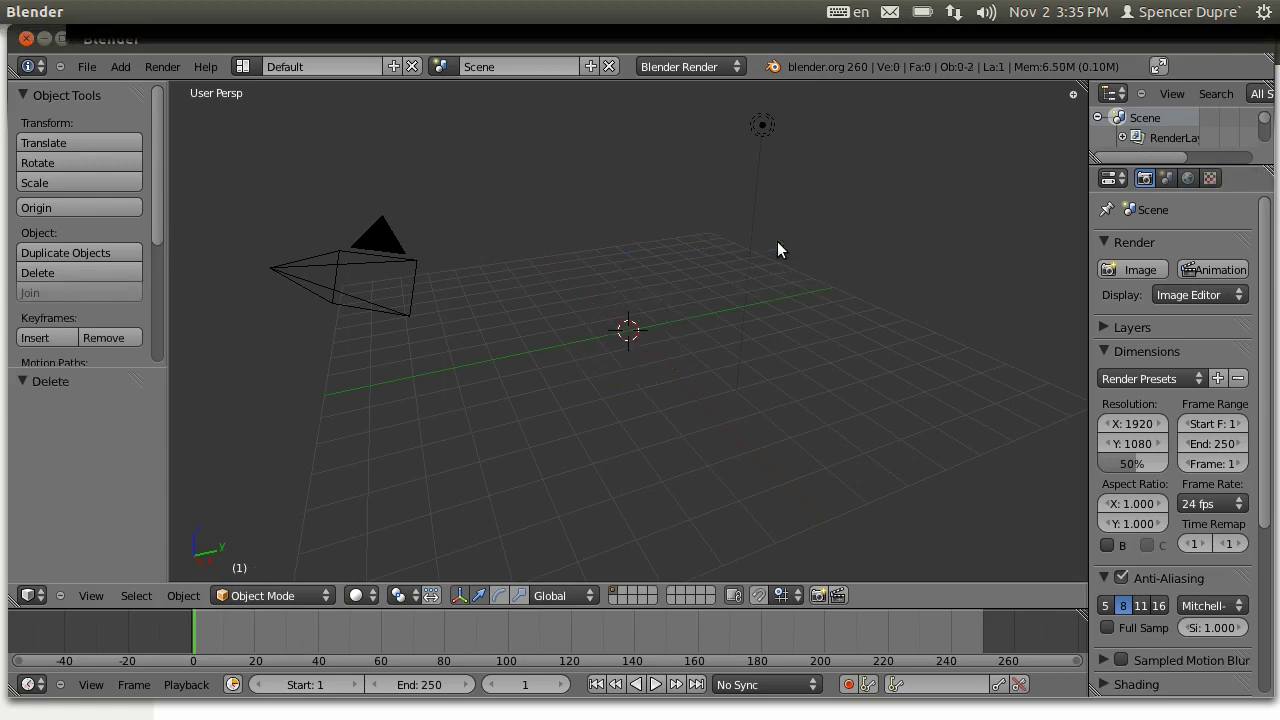
pyautogui.rightClick(762, 127)
pyautogui.press('x')
pyautogui.click(758, 132)
# - Clear the camera's location and rotation so it sits unrotated at the world origin
pyautogui.rightClick(335, 285)
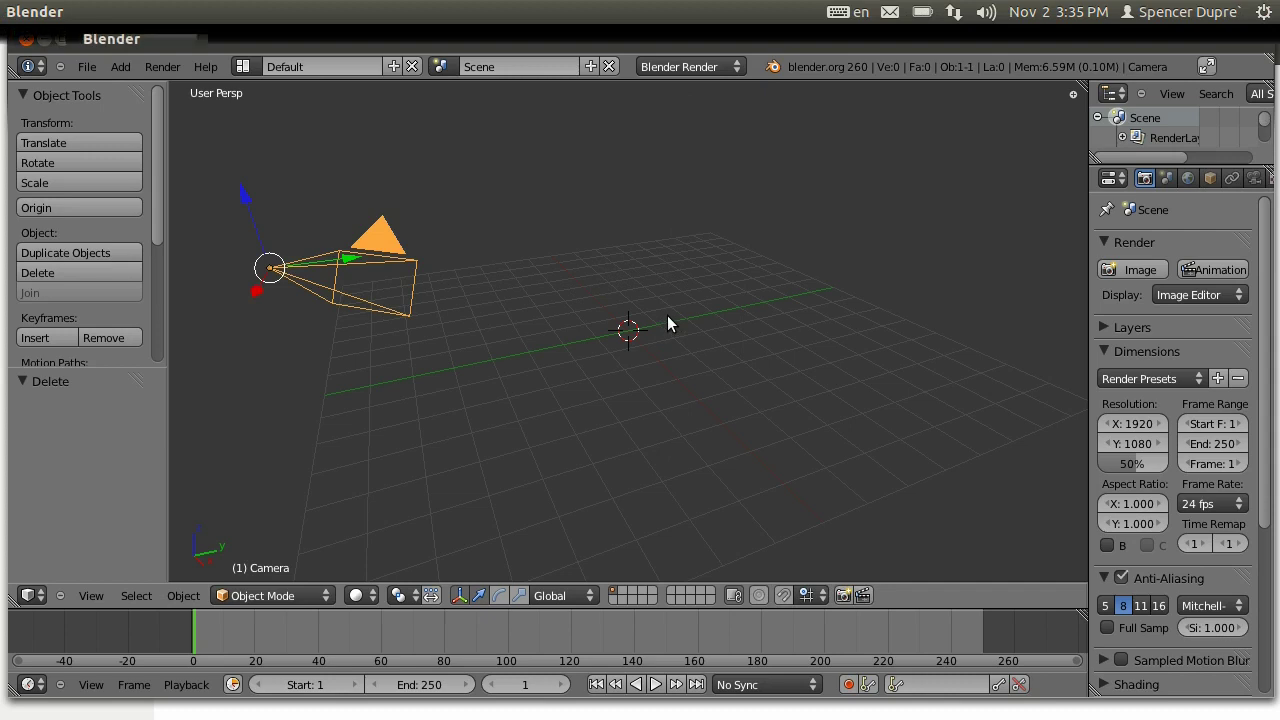
pyautogui.hotkey('alt', 'g')
pyautogui.hotkey('alt', 'r')
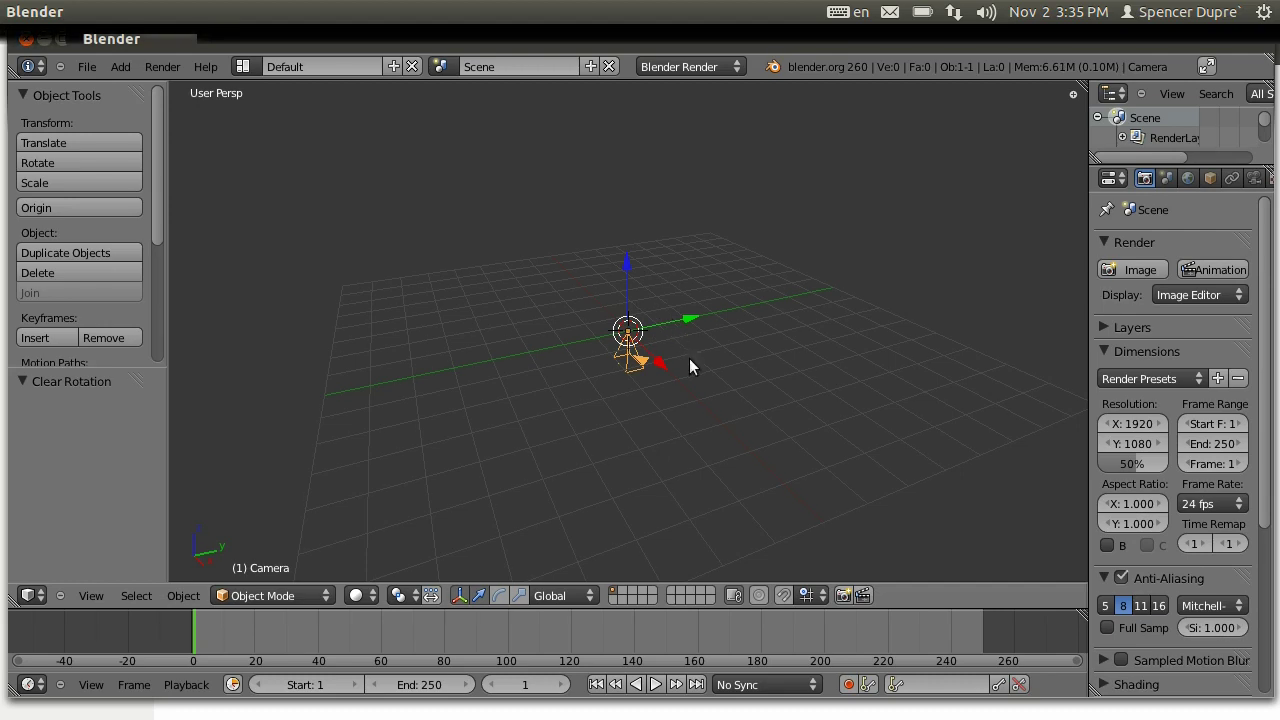
# - Raise the camera 4 units along the global Z axis and switch to the camera view
pyautogui.press('g')
pyautogui.press('z')
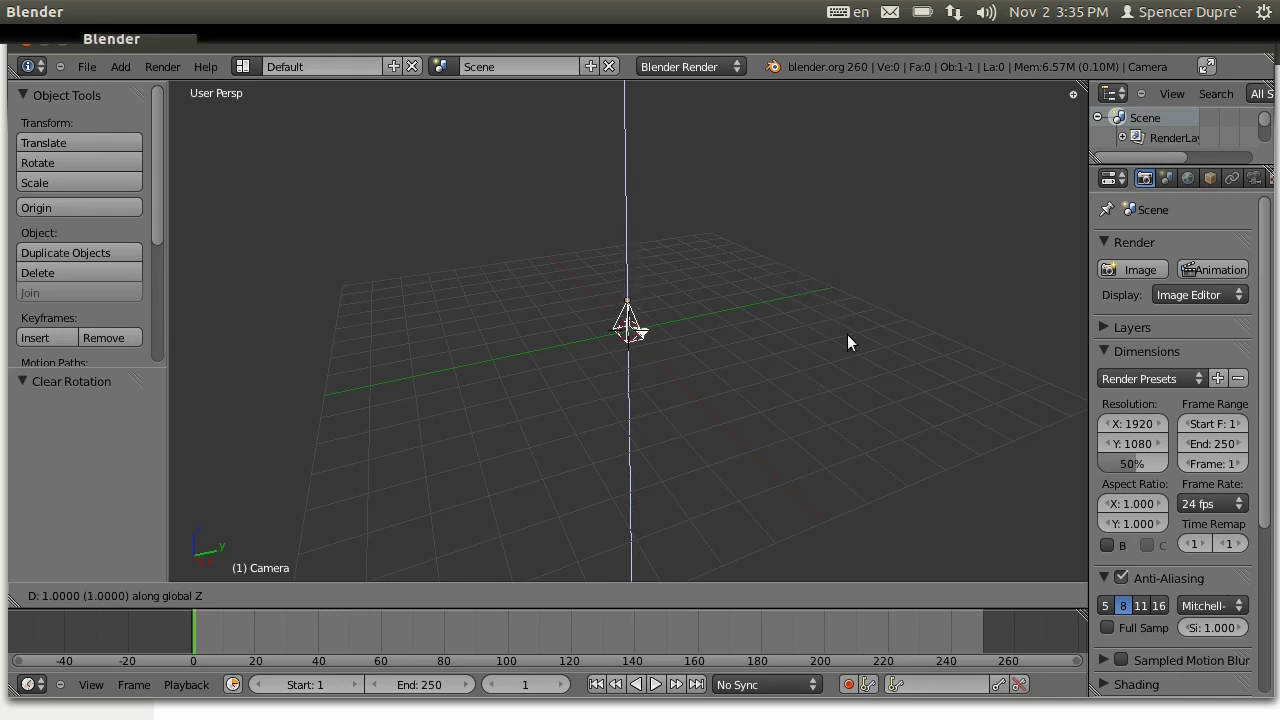
pyautogui.click(835, 224)
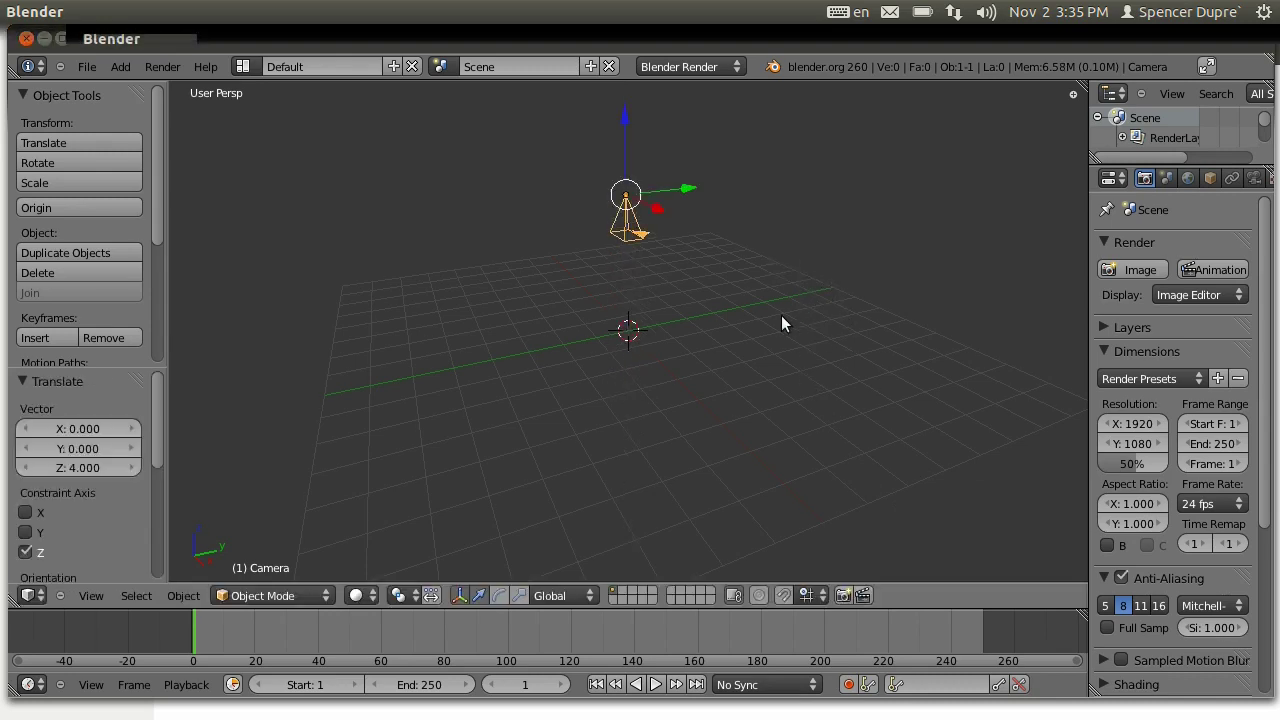
pyautogui.press('KP_0')
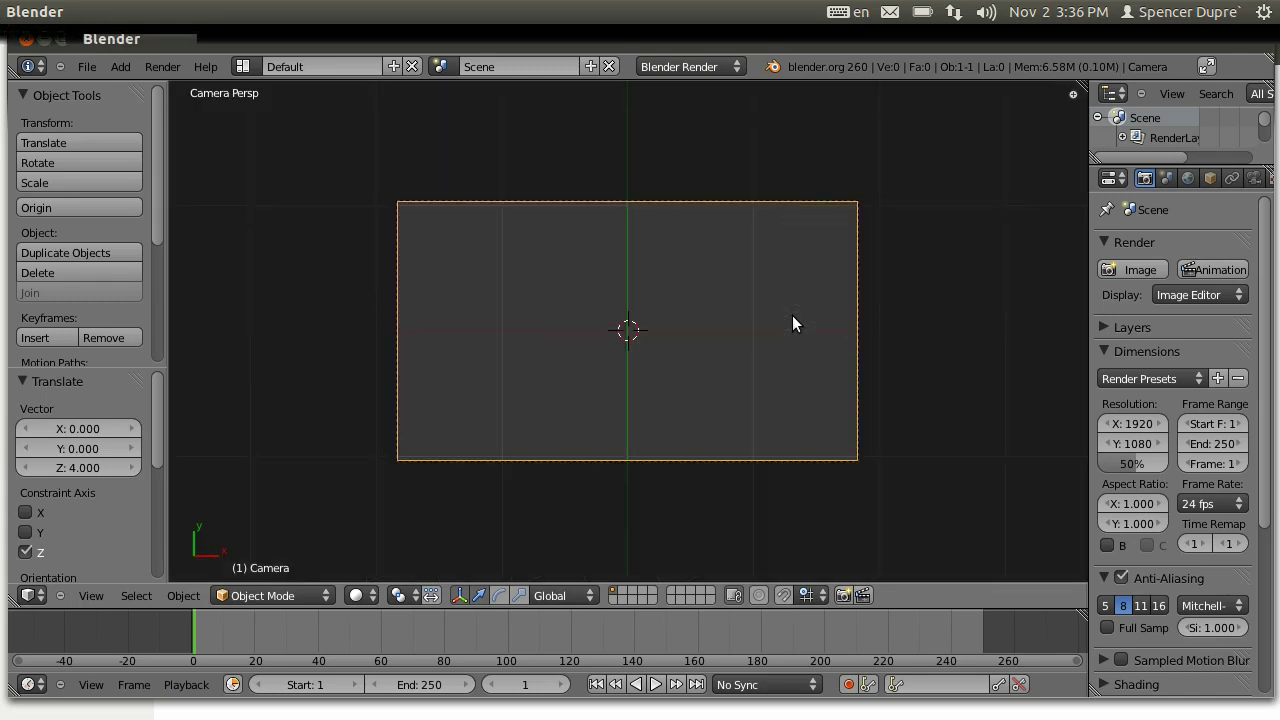
# - Enable background images for the 3D view, add an image entry and expand its settings
pyautogui.press('n')
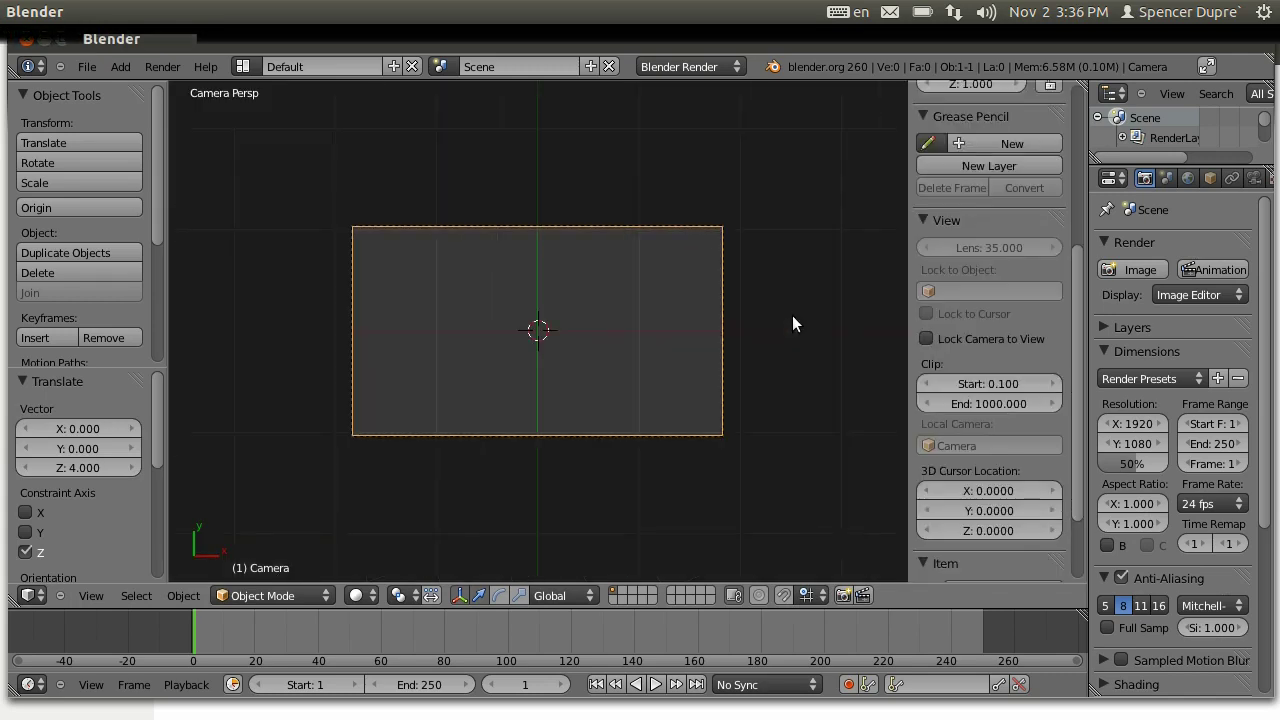
pyautogui.scroll(6, 1026, 315)
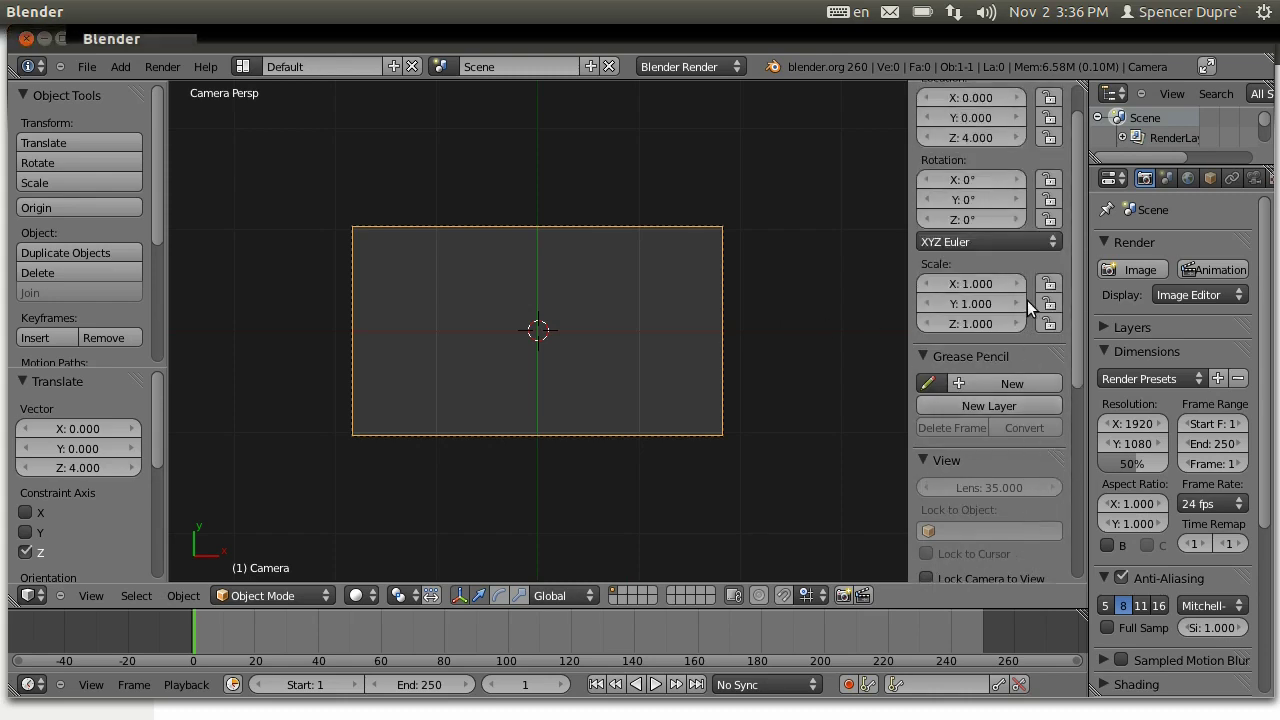
pyautogui.scroll(-8, 1027, 300)
pyautogui.scroll(-1, 1027, 300)
pyautogui.click(923, 545)
pyautogui.scroll(-2, 940, 525)
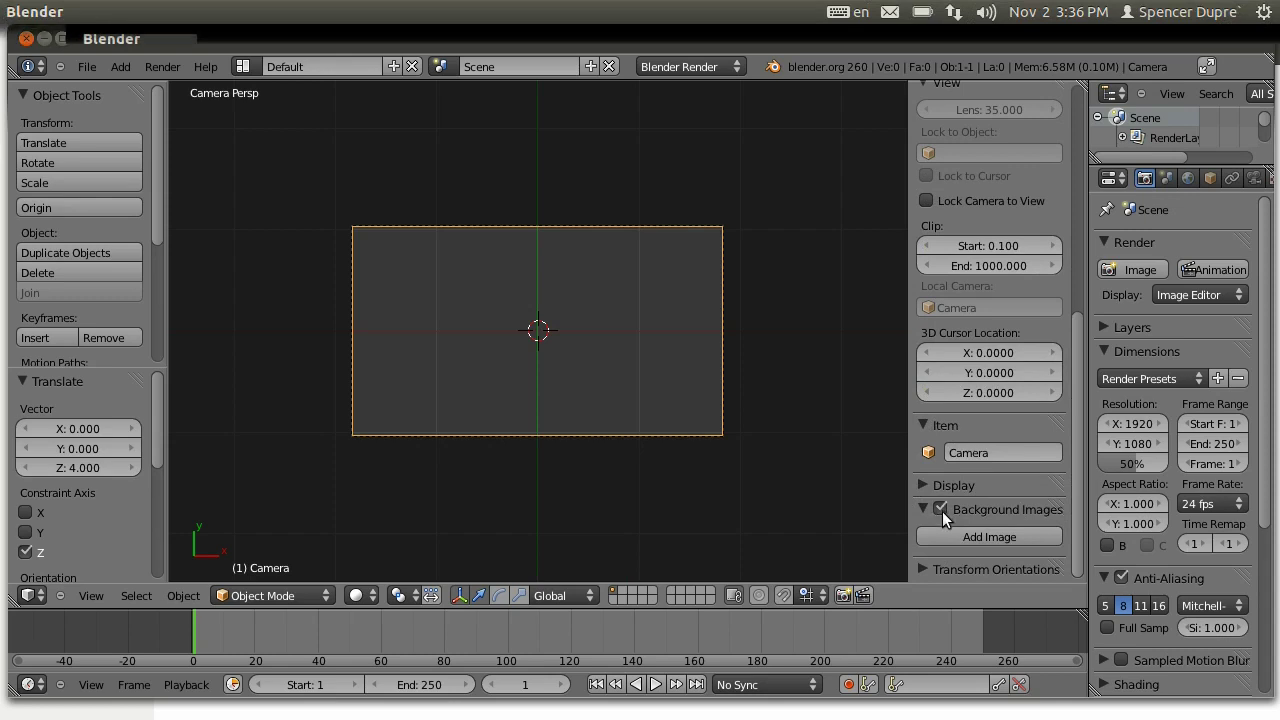
pyautogui.click(997, 541)
pyautogui.scroll(-3, 996, 539)
pyautogui.click(931, 504)
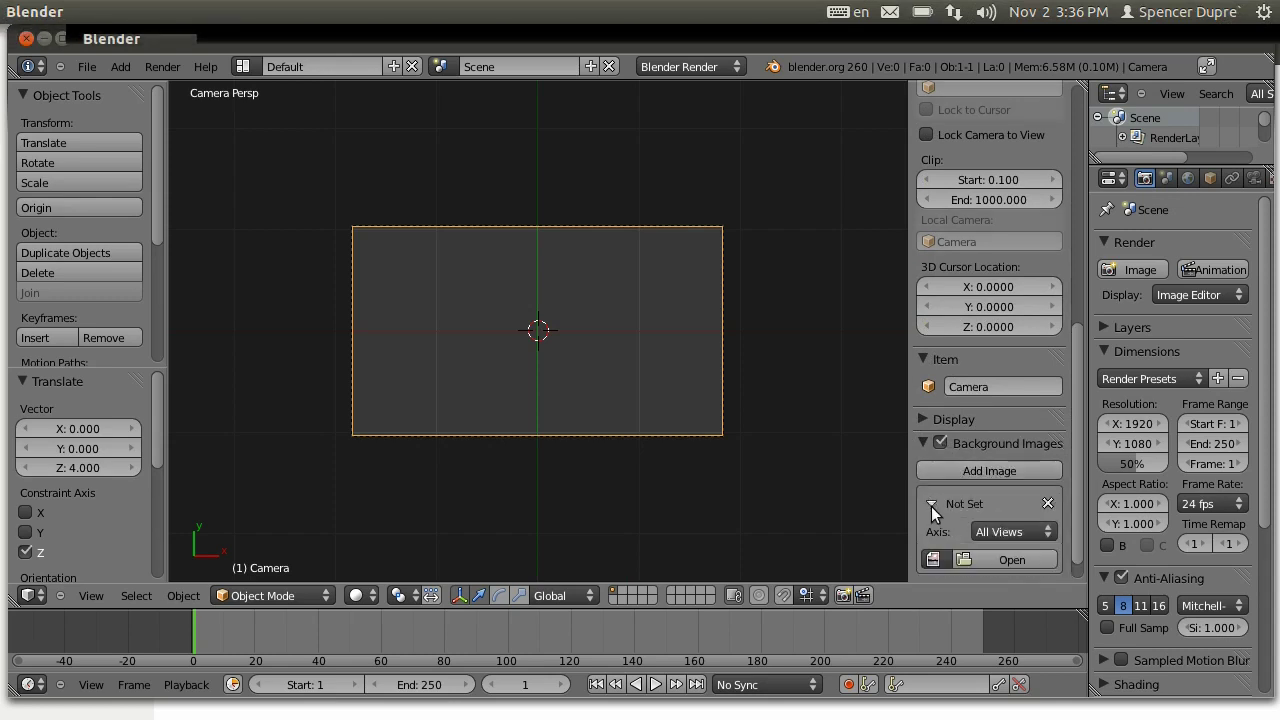
# - Load MVI_2132.MOV from the Spaceship Shortfilm folder as the background image
pyautogui.scroll(-1, 945, 515)
pyautogui.click(1003, 535)
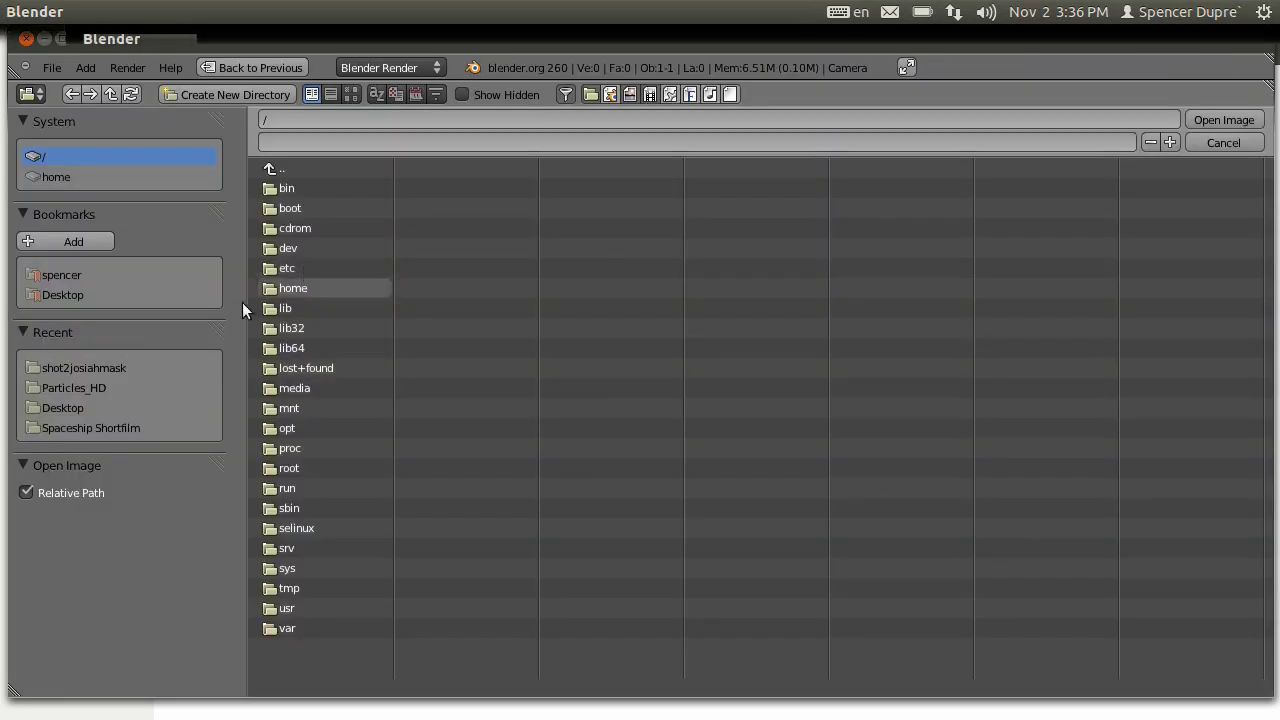
pyautogui.click(144, 426)
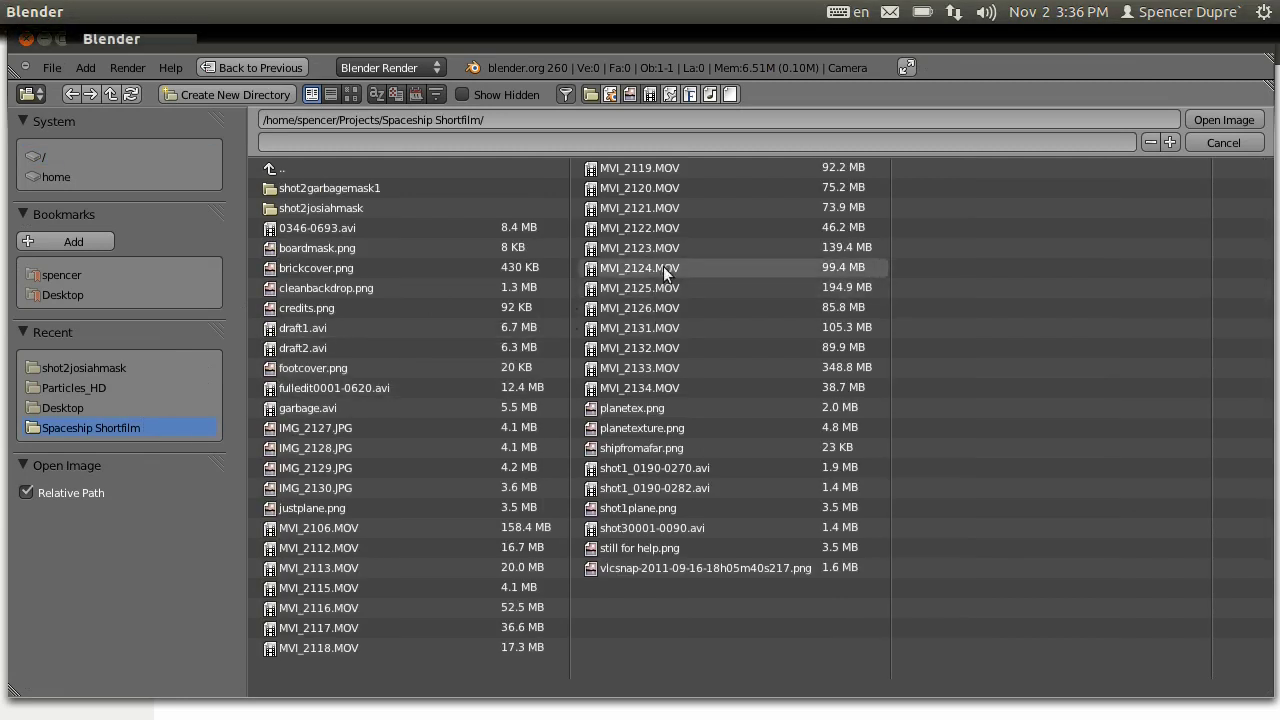
pyautogui.click(674, 348)
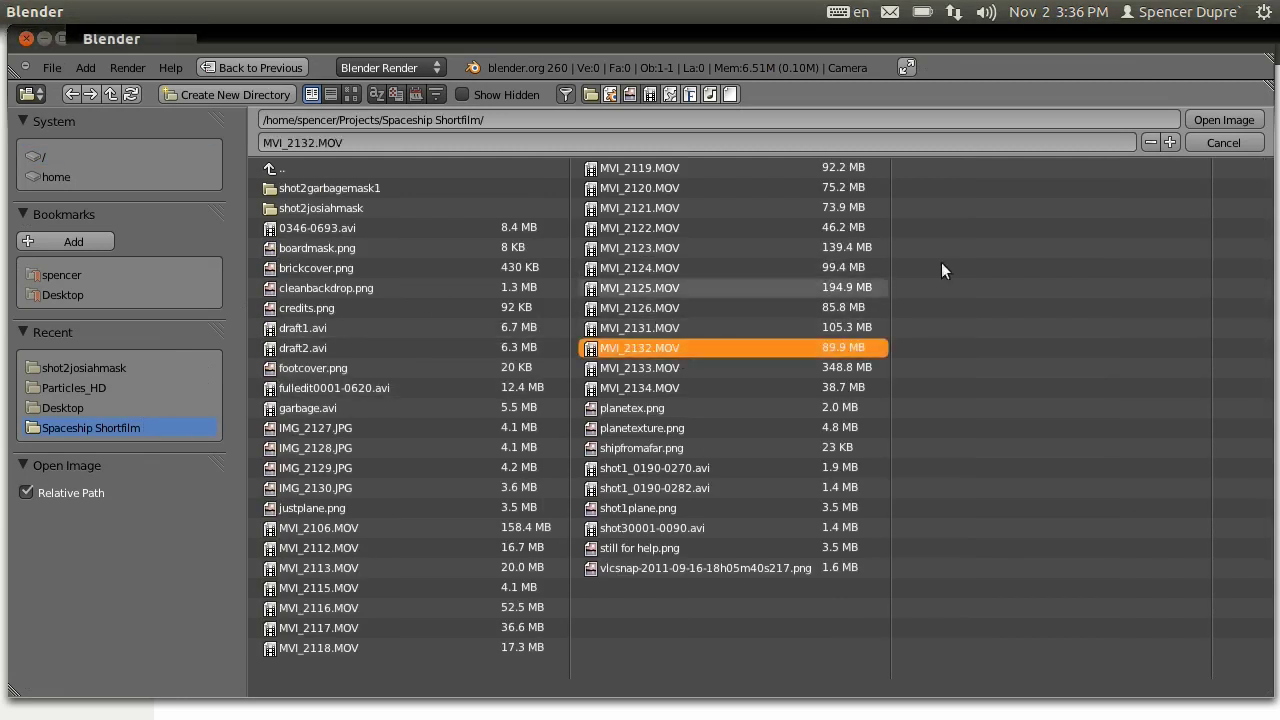
pyautogui.click(1218, 121)
pyautogui.scroll(3, 654, 404)
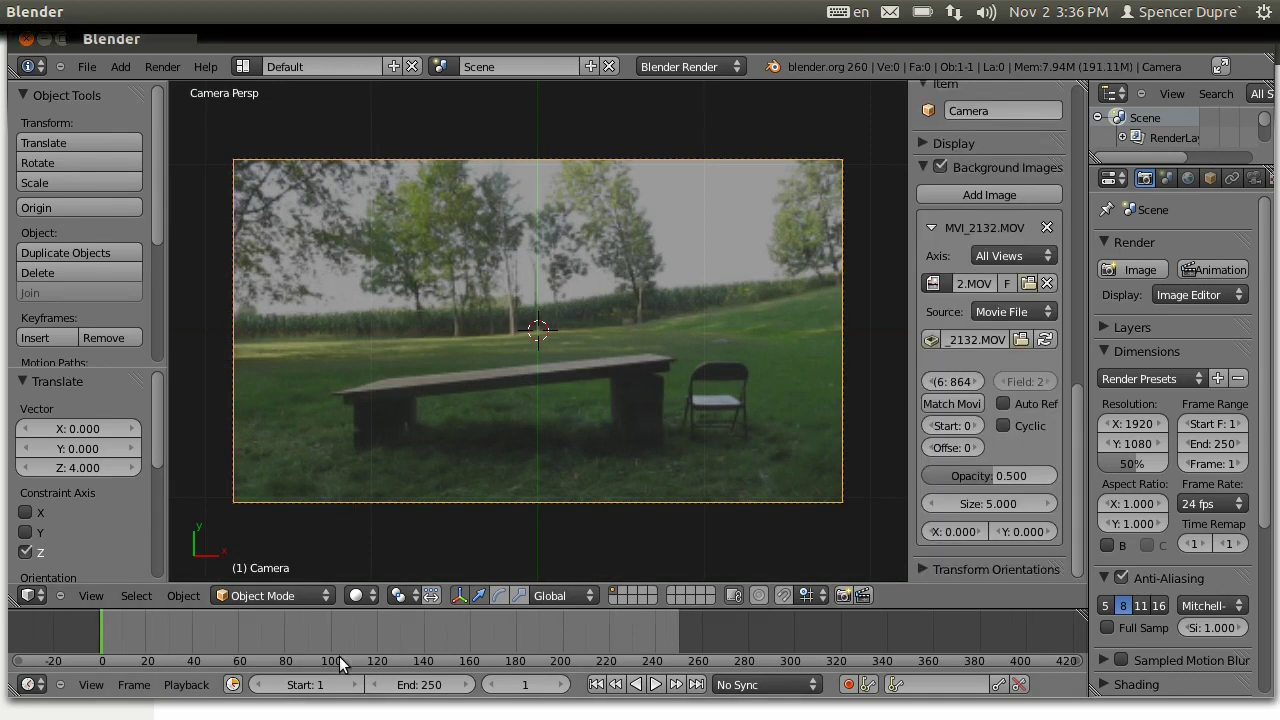
# - Apply the HDTV 720p render preset with a 29.97 fps frame rate and an end frame of 438
pyautogui.click(1161, 374)
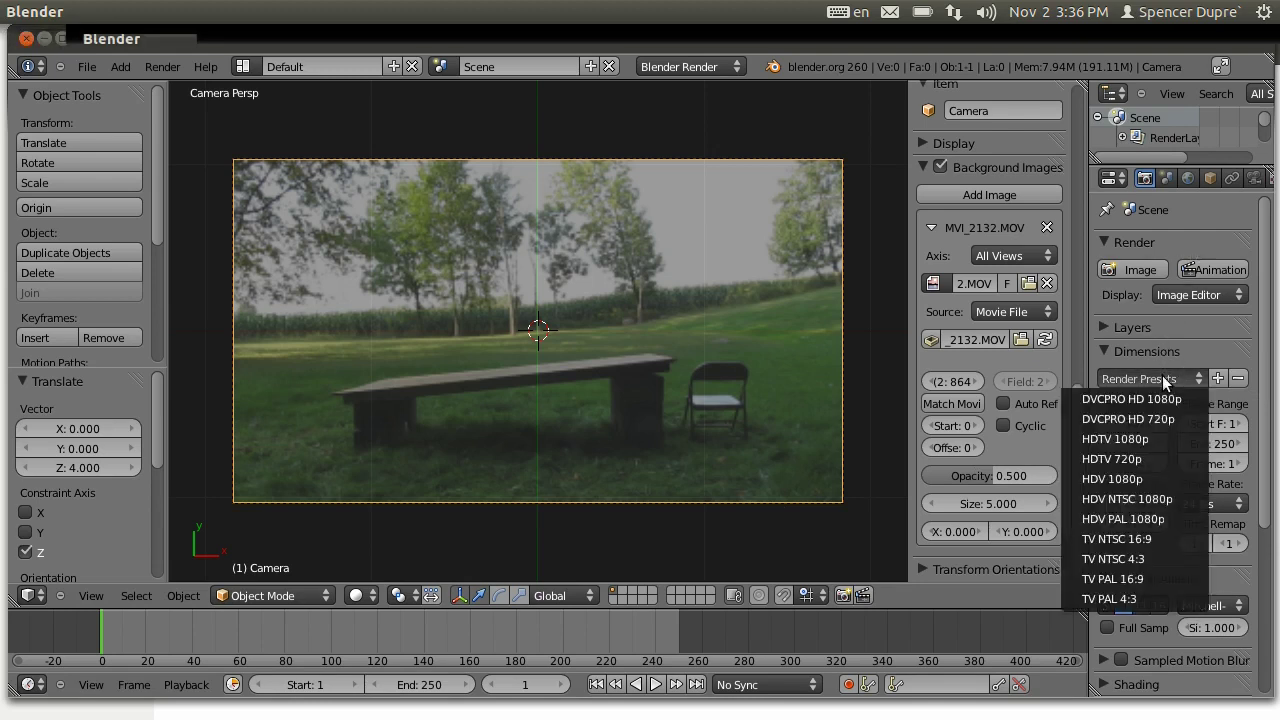
pyautogui.click(1160, 460)
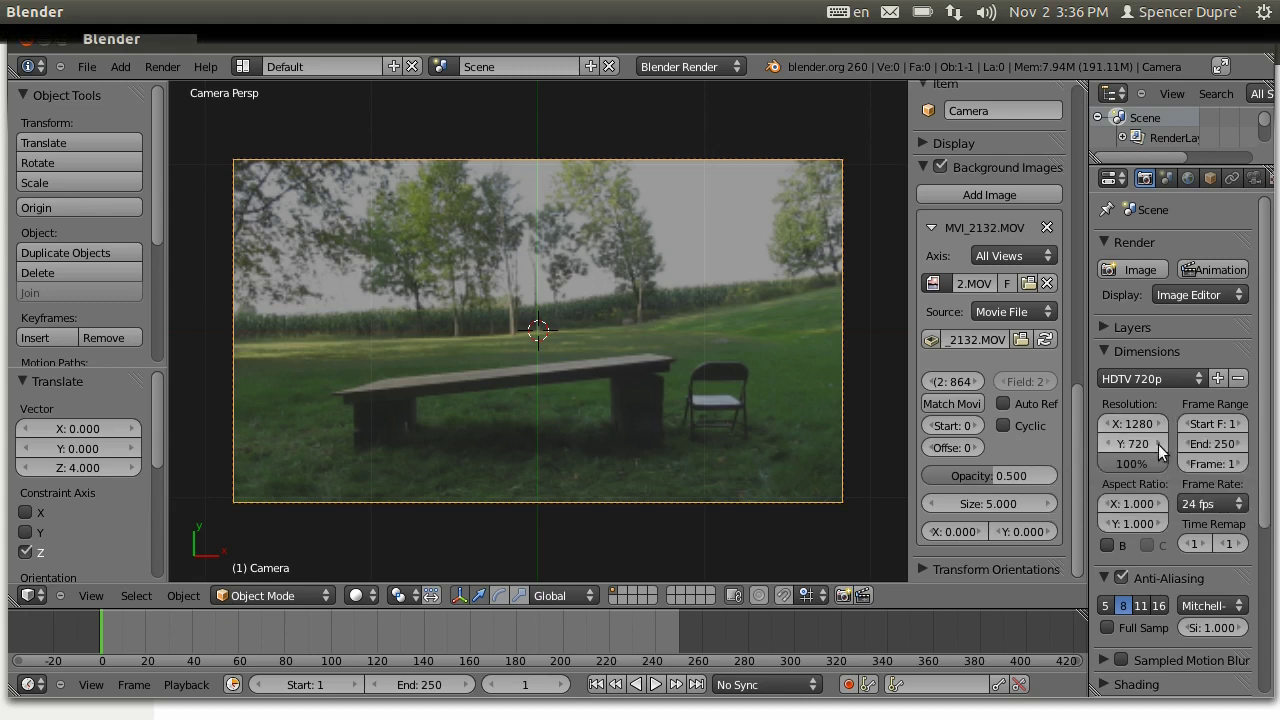
pyautogui.click(1210, 503)
pyautogui.click(1226, 580)
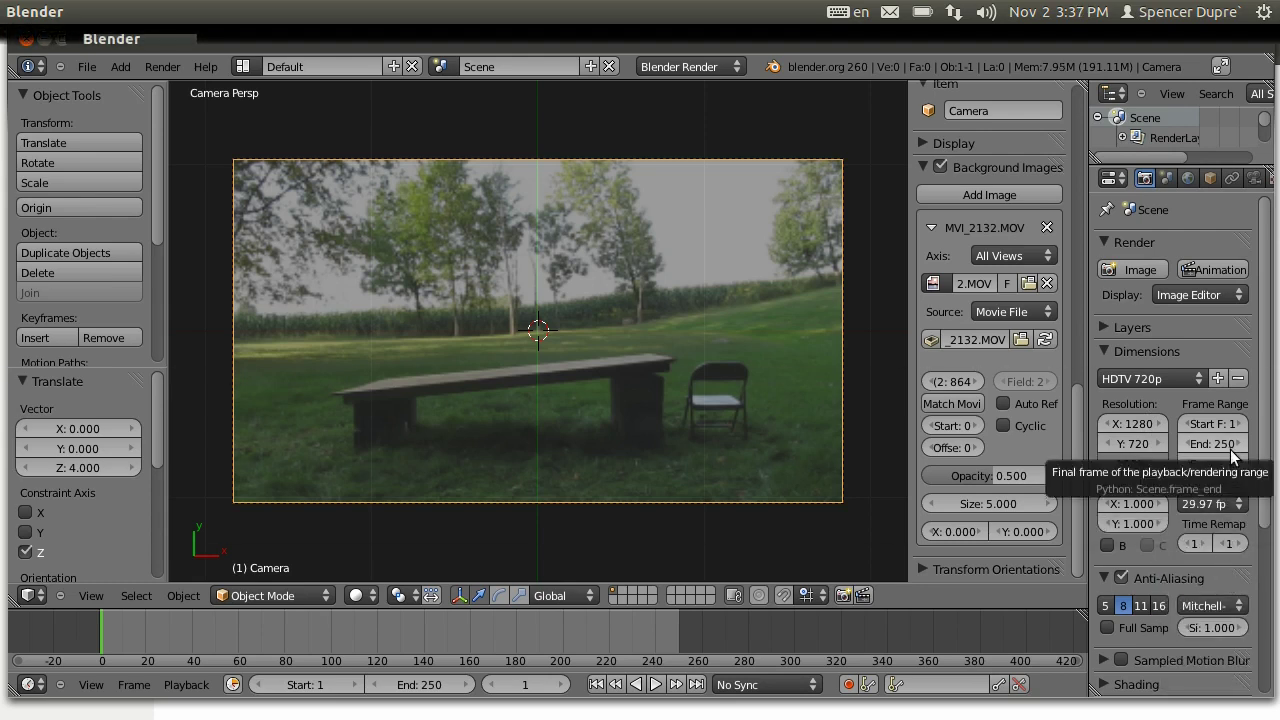
pyautogui.moveTo(1218, 447); pyautogui.dragTo(1276, 452)
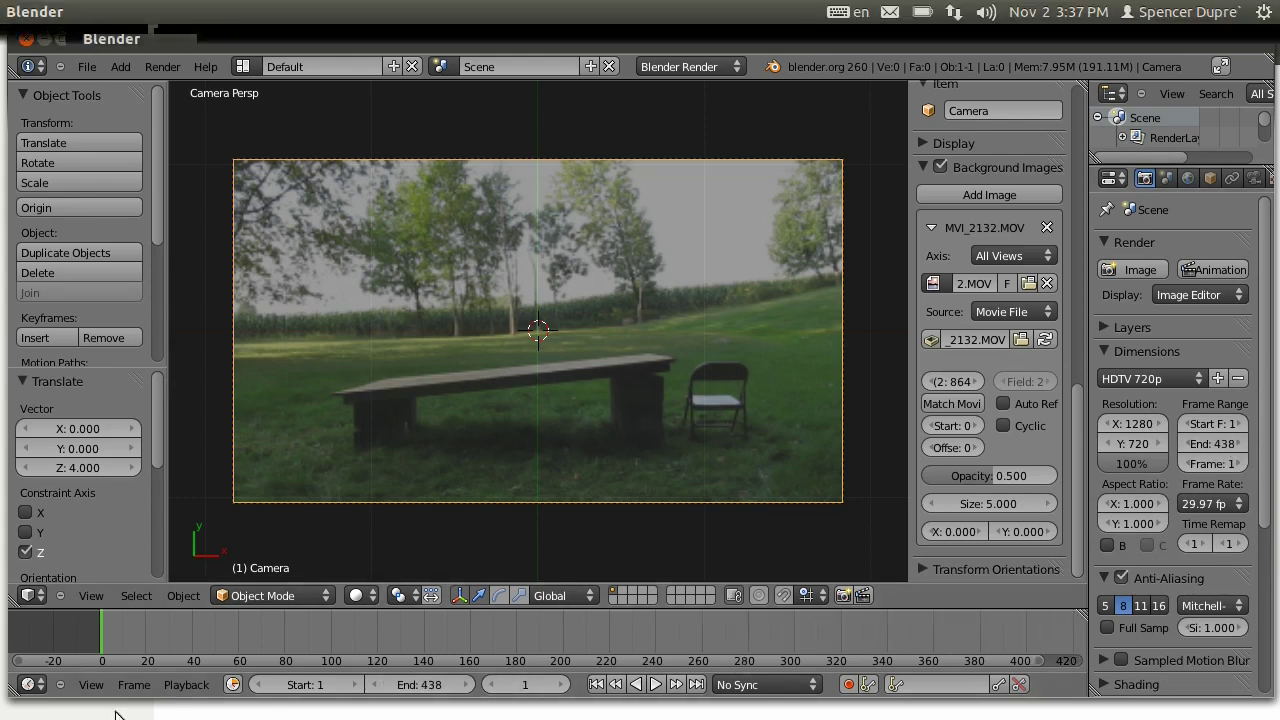
# - Scrub through the footage and set the background movie's frame offset to 325
pyautogui.moveTo(145, 623); pyautogui.dragTo(385, 627)
pyautogui.moveTo(498, 634); pyautogui.dragTo(666, 634)
pyautogui.moveTo(866, 634)
pyautogui.mouseDown()
pyautogui.moveTo(1072, 636)
pyautogui.moveTo(848, 631)
pyautogui.mouseUp()
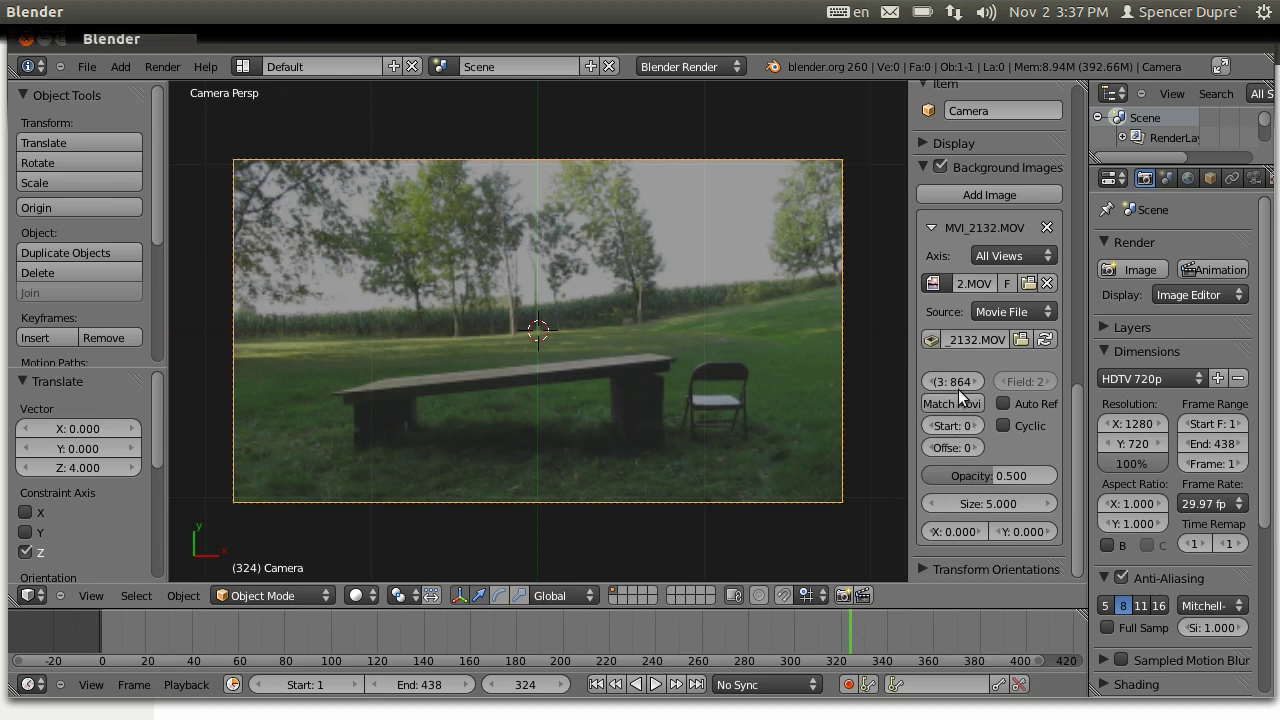
pyautogui.moveTo(912, 254); pyautogui.dragTo(885, 334)
pyautogui.click(937, 446)
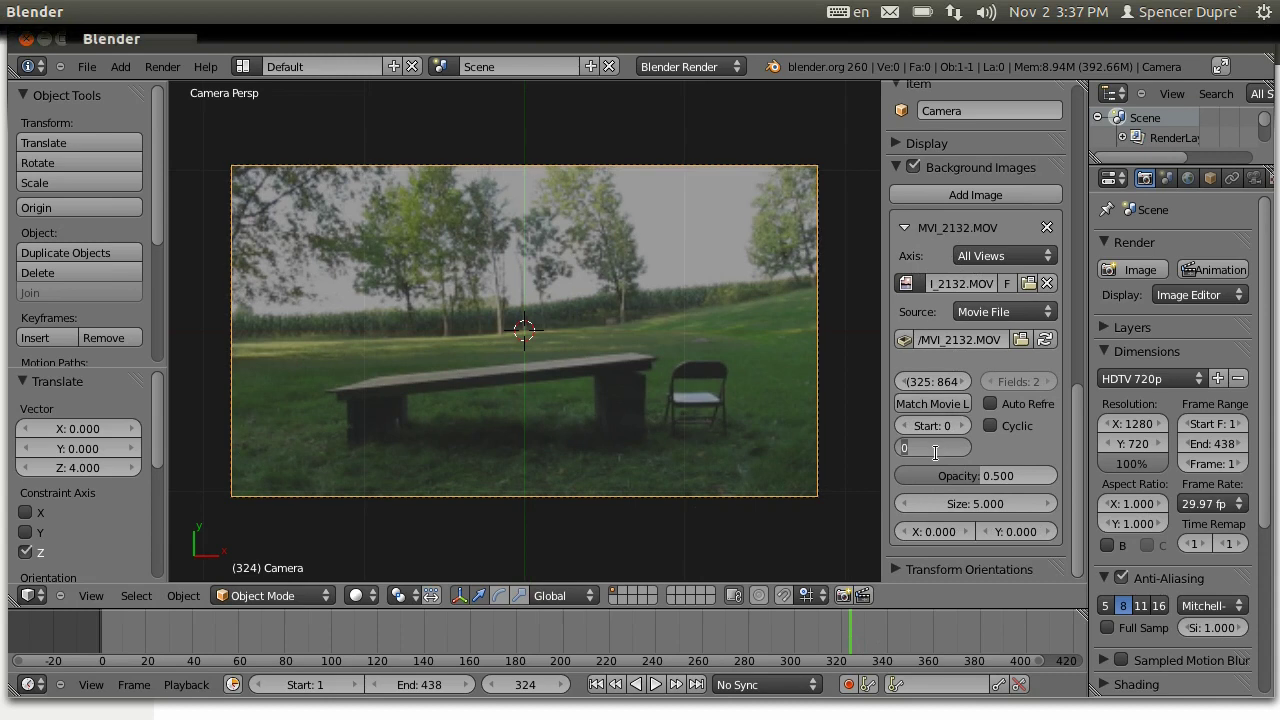
pyautogui.write('32')
pyautogui.write('5')
pyautogui.press('Return')
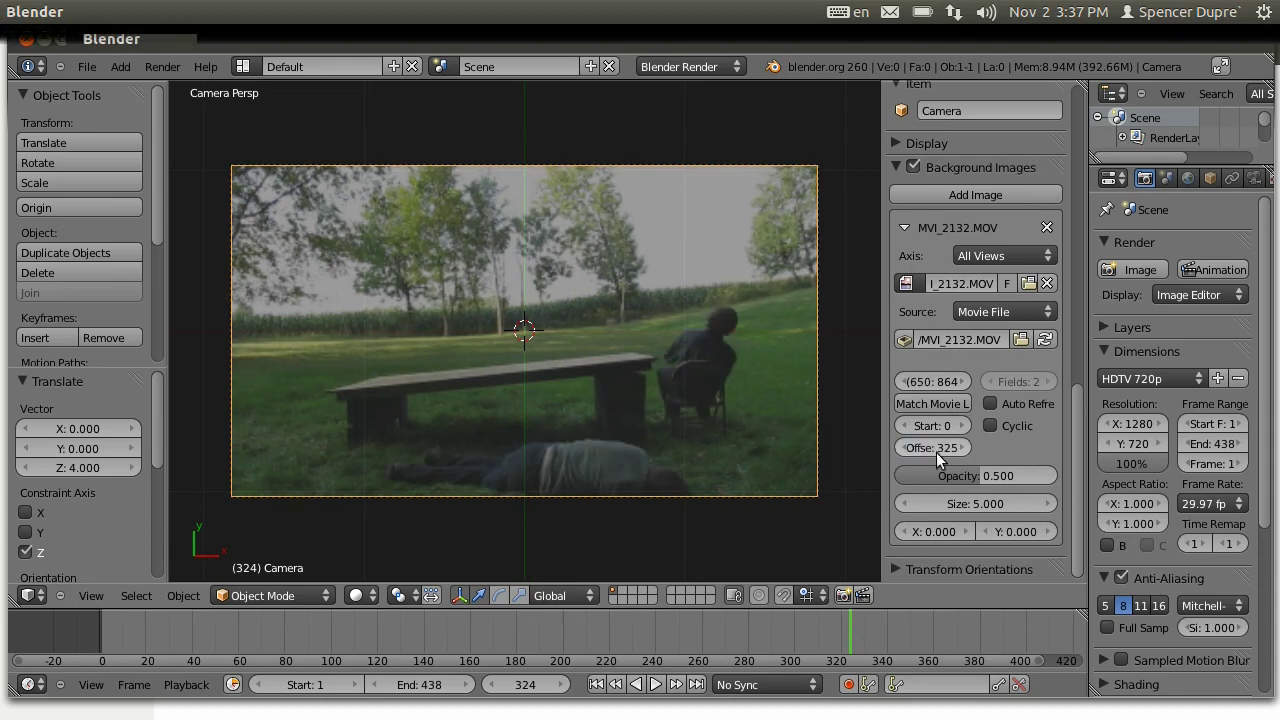
# - Scrub to frame 86, where the figures lie on the bench, and set the start frame to 86
pyautogui.moveTo(251, 636); pyautogui.dragTo(269, 632)
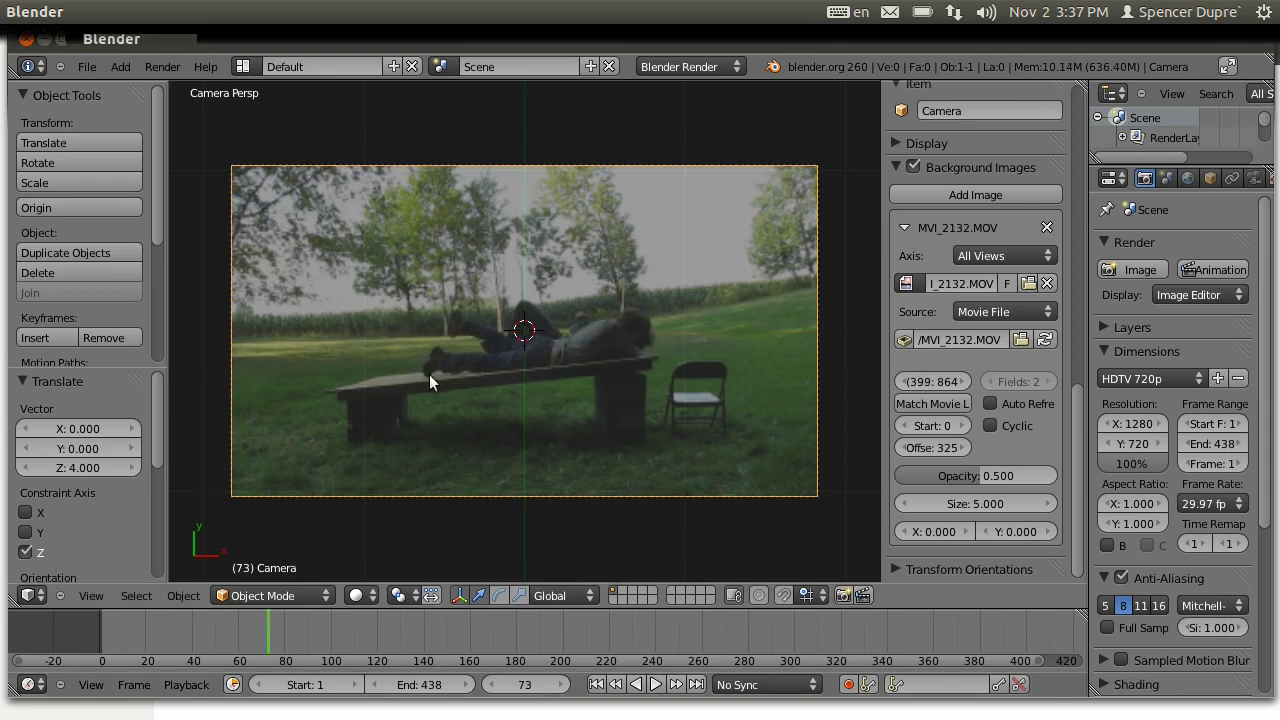
pyautogui.moveTo(277, 641); pyautogui.dragTo(419, 626)
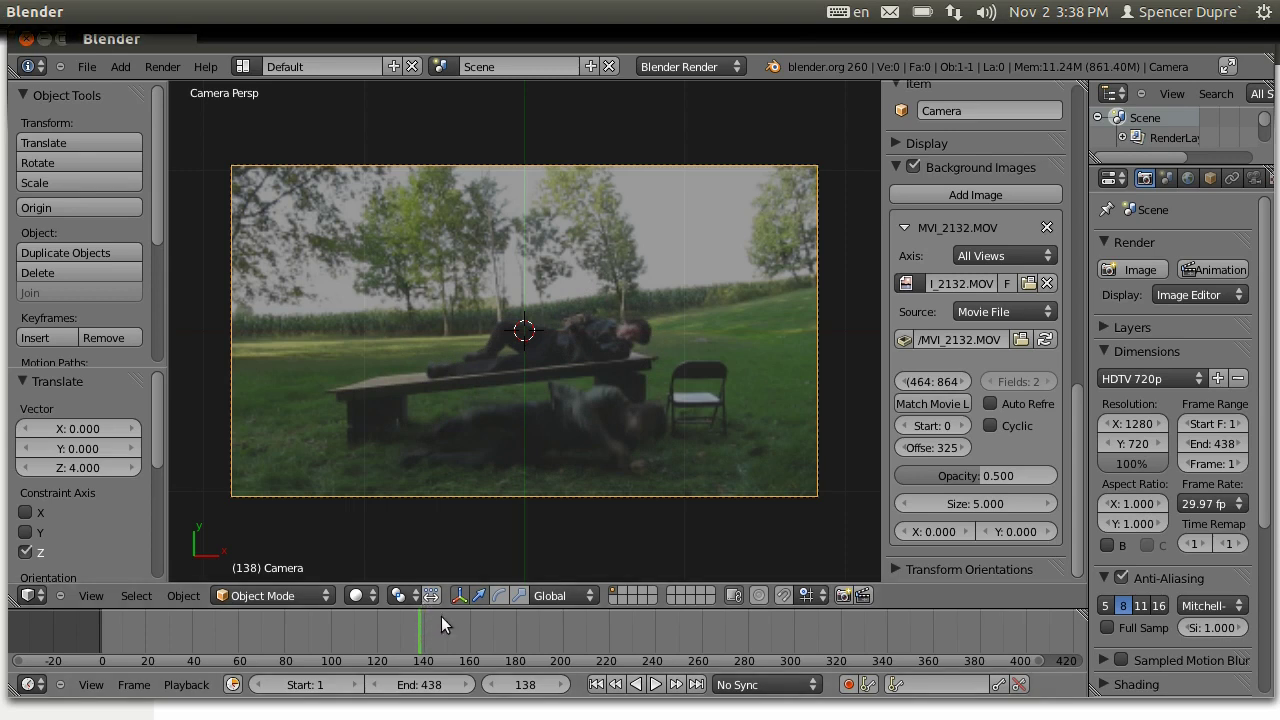
pyautogui.moveTo(421, 624); pyautogui.dragTo(404, 623)
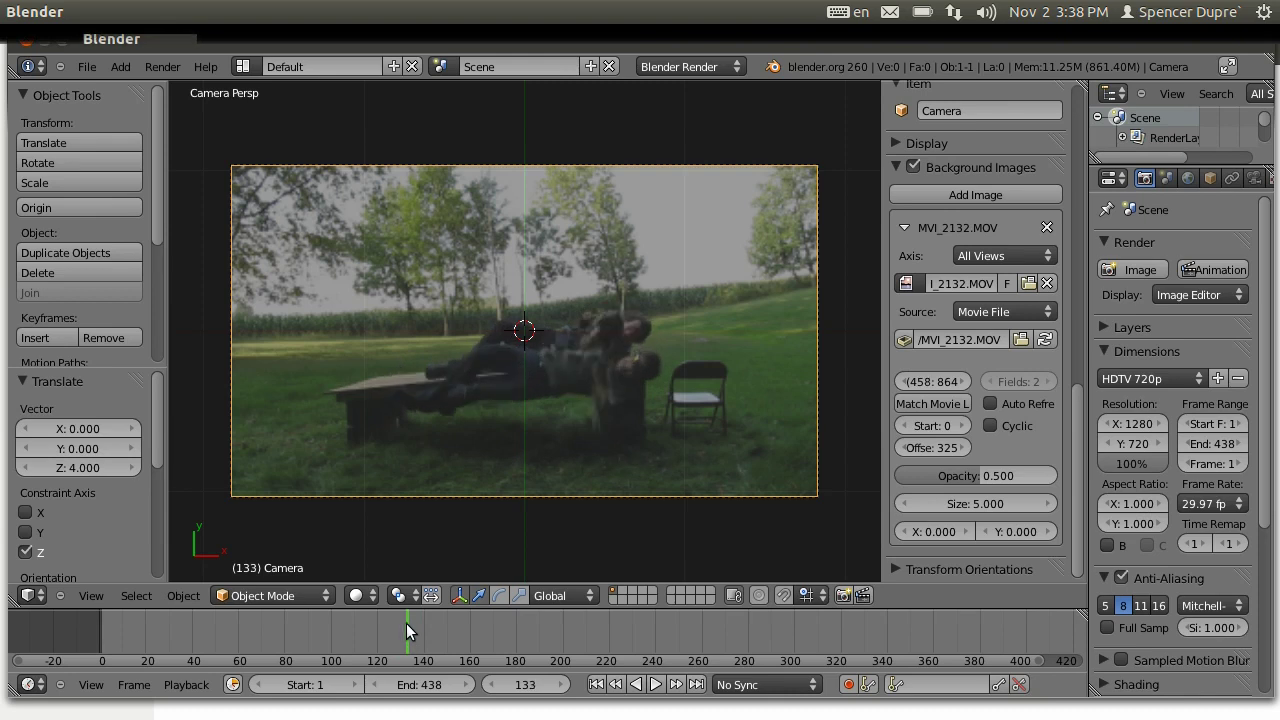
pyautogui.moveTo(406, 623); pyautogui.dragTo(297, 617)
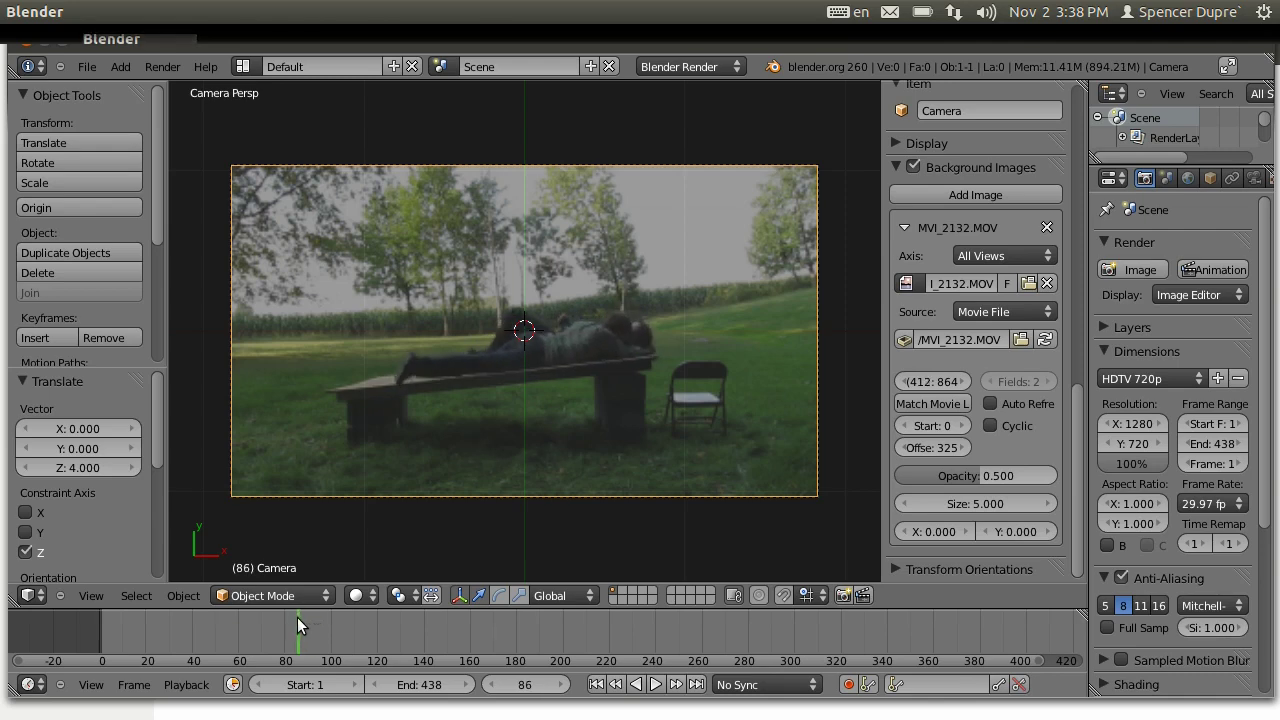
pyautogui.press('Home')
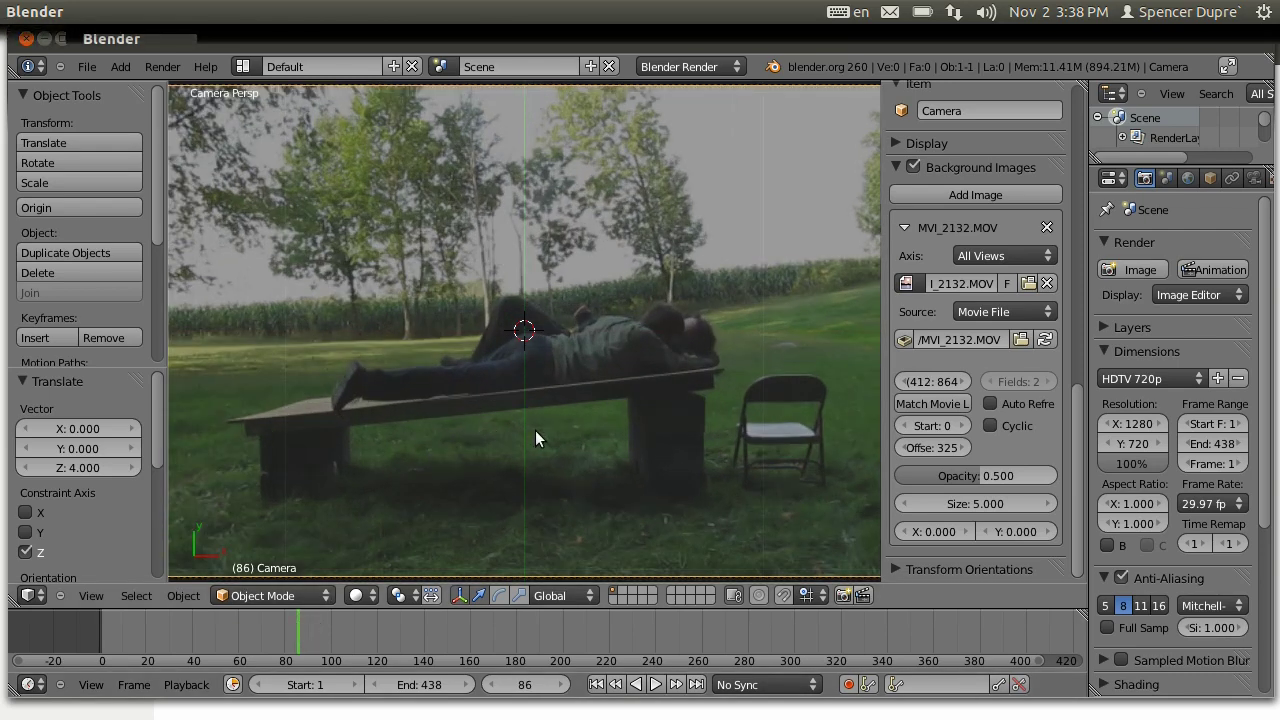
pyautogui.click(320, 684)
pyautogui.write('86')
pyautogui.press('Return')
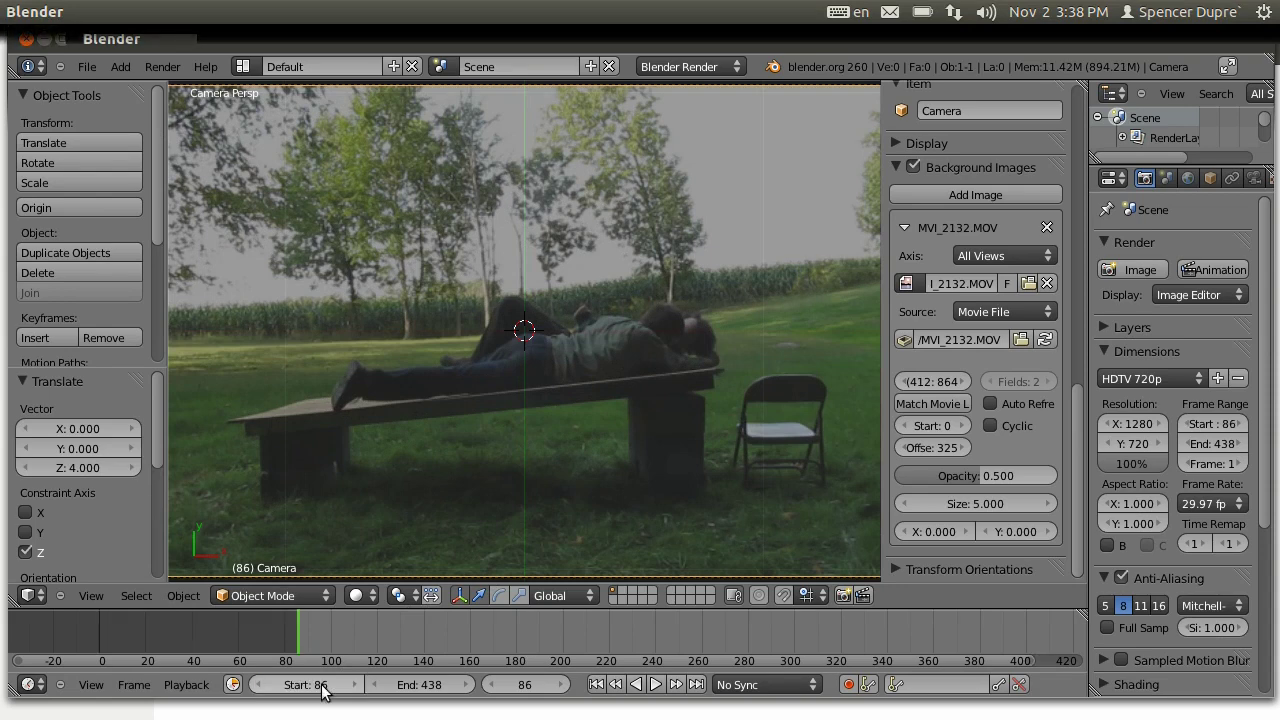
# - Add a Bezier circle curve at the scene centre, over the background footage
pyautogui.scroll(-3, 585, 312)
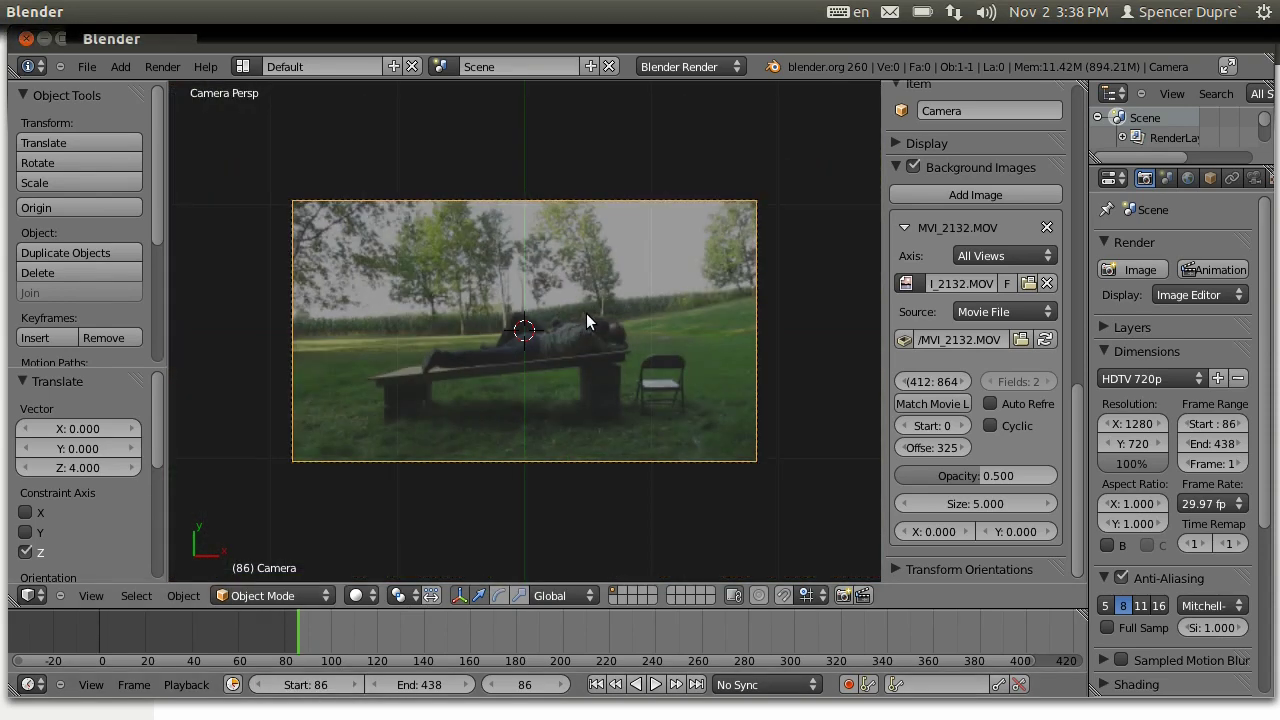
pyautogui.hotkey('shift', 'a')
pyautogui.moveTo(566, 381)
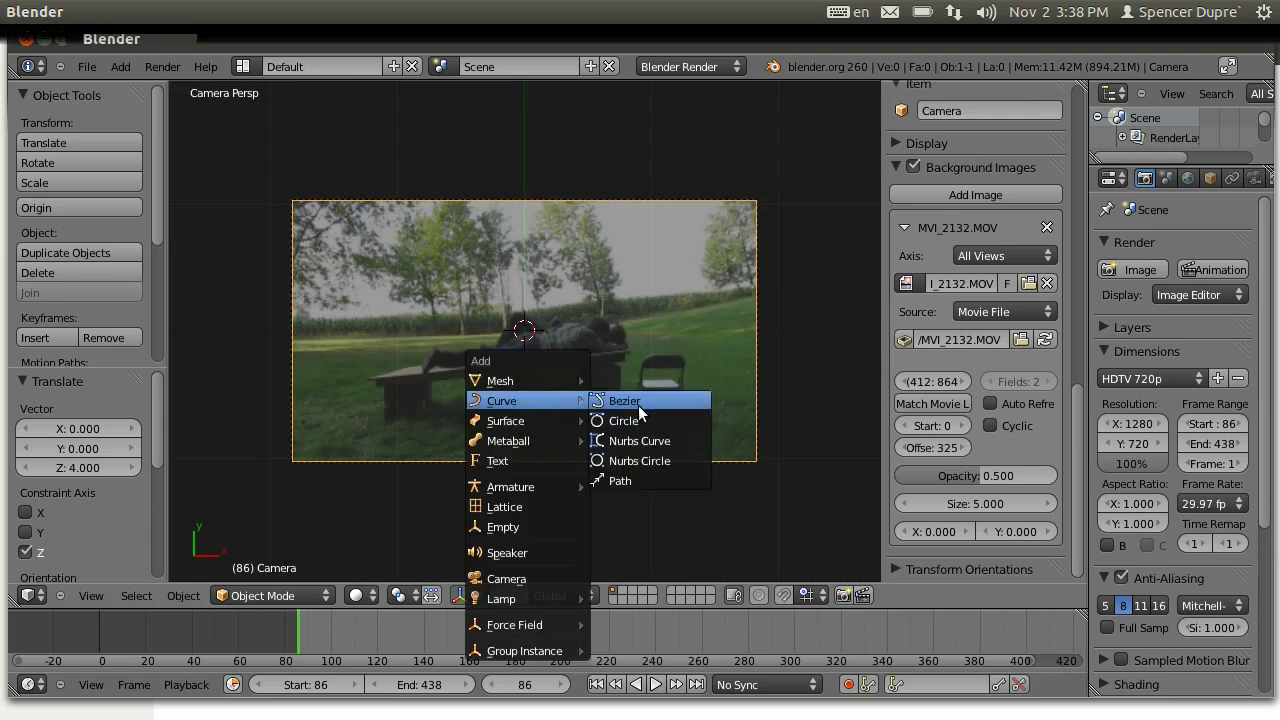
pyautogui.click(639, 419)
pyautogui.press('Home')
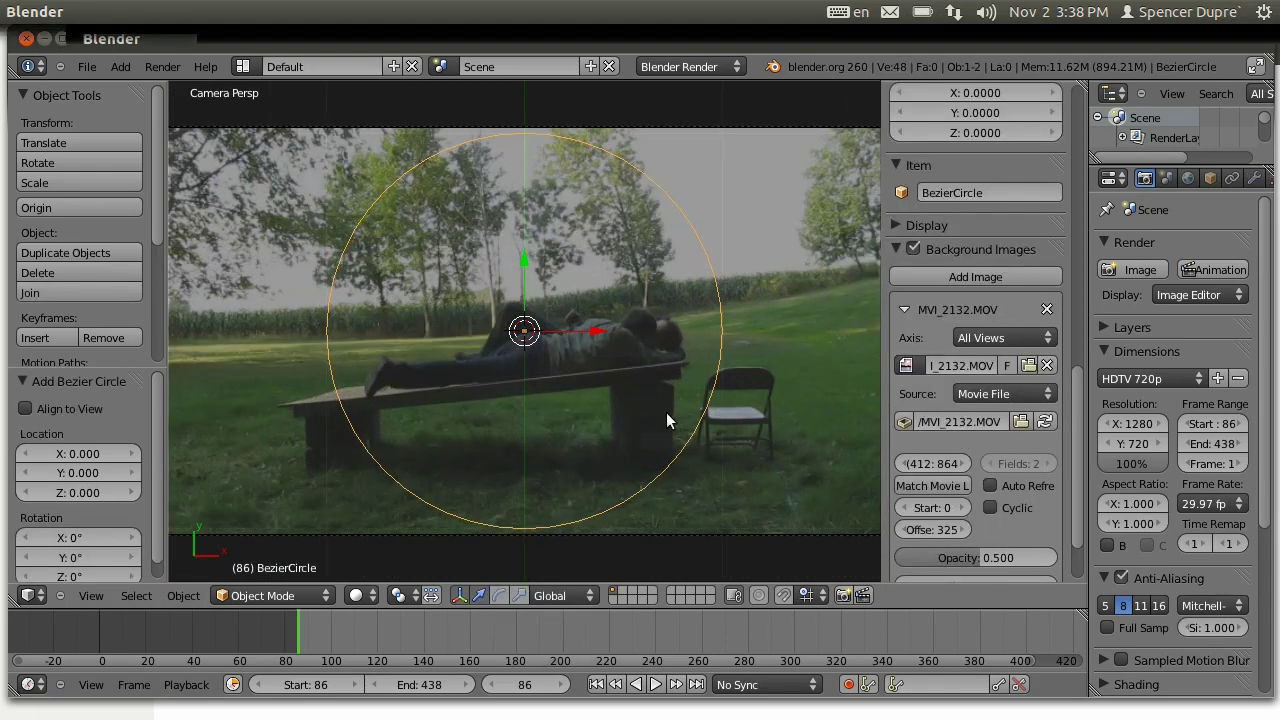
# - Enter Edit Mode on the Bezier circle and subdivide all its segments twice
pyautogui.press('Tab')
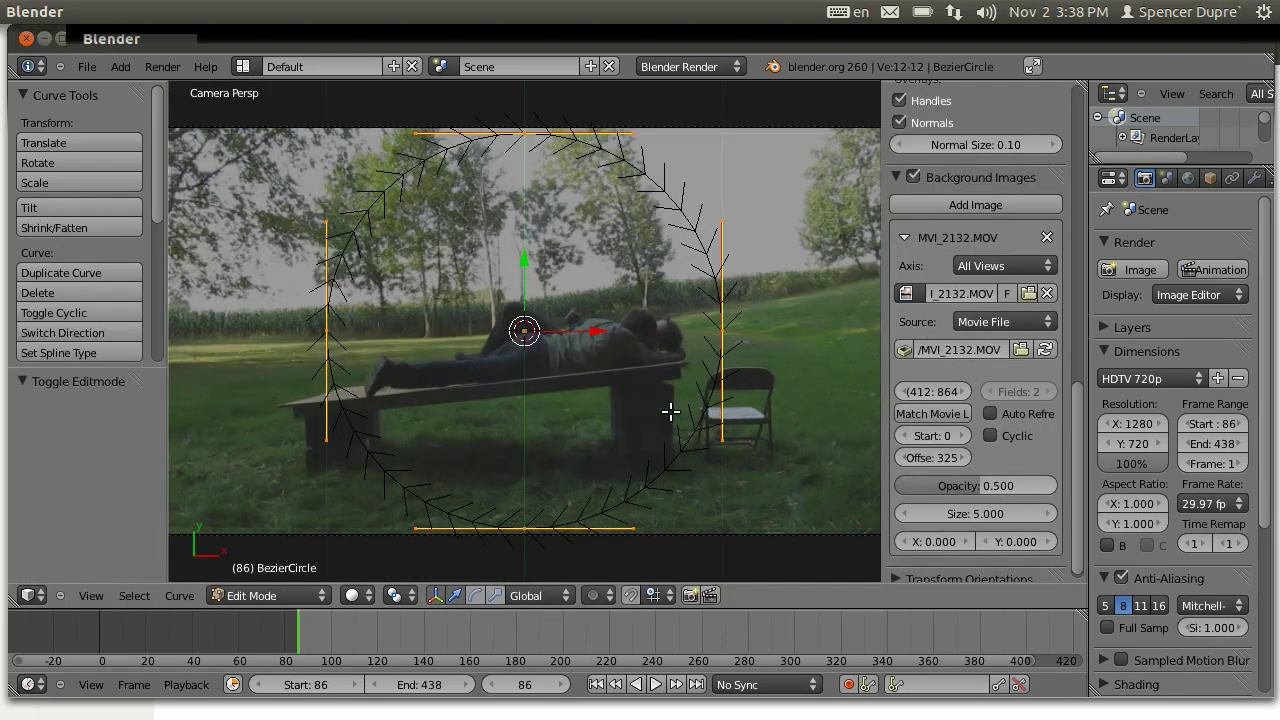
pyautogui.press('w')
pyautogui.click(670, 410)
pyautogui.press('w')
pyautogui.click(670, 410)
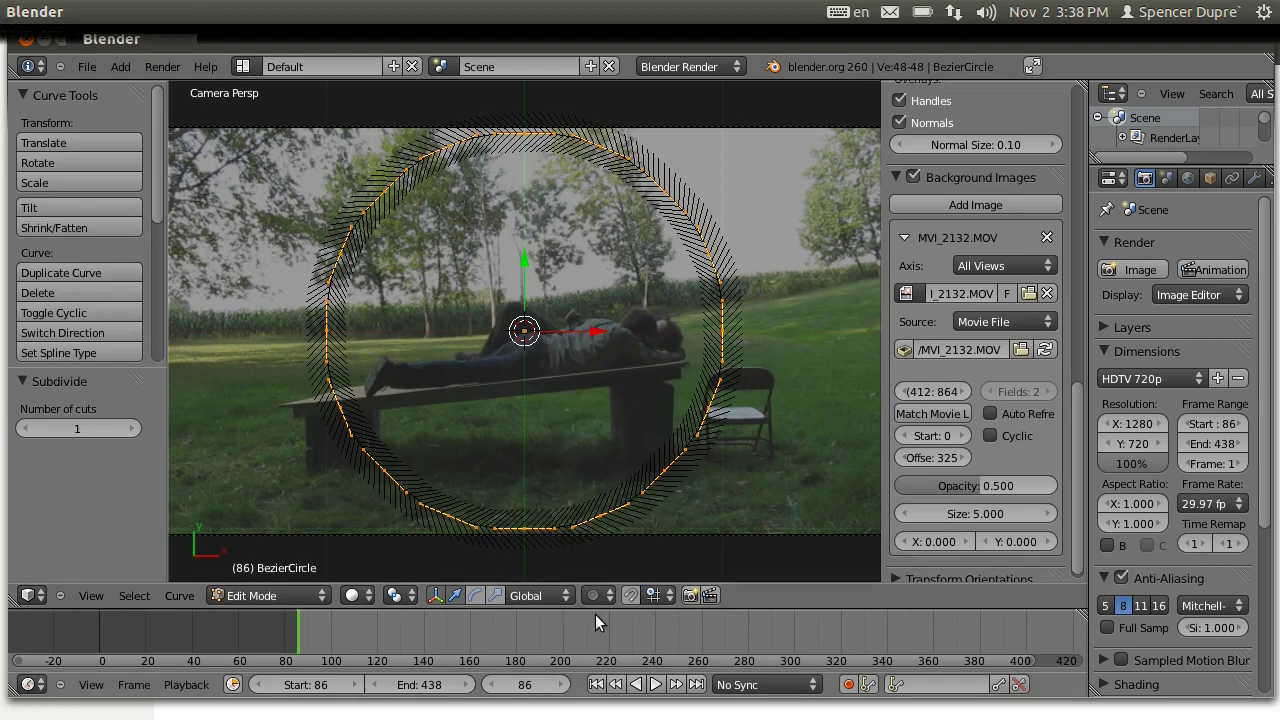
# - Move the circle's top control points down onto the upper outline of the lying figure's back
pyautogui.rightClick(532, 145)
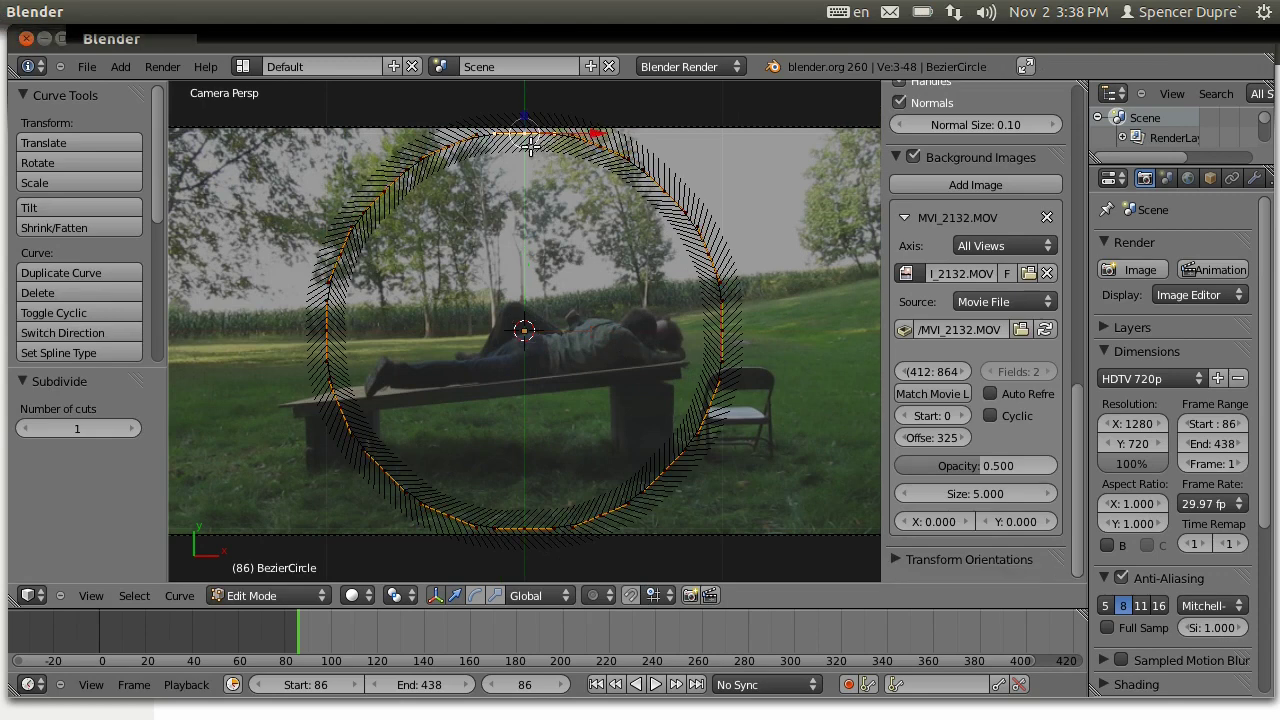
pyautogui.press('g')
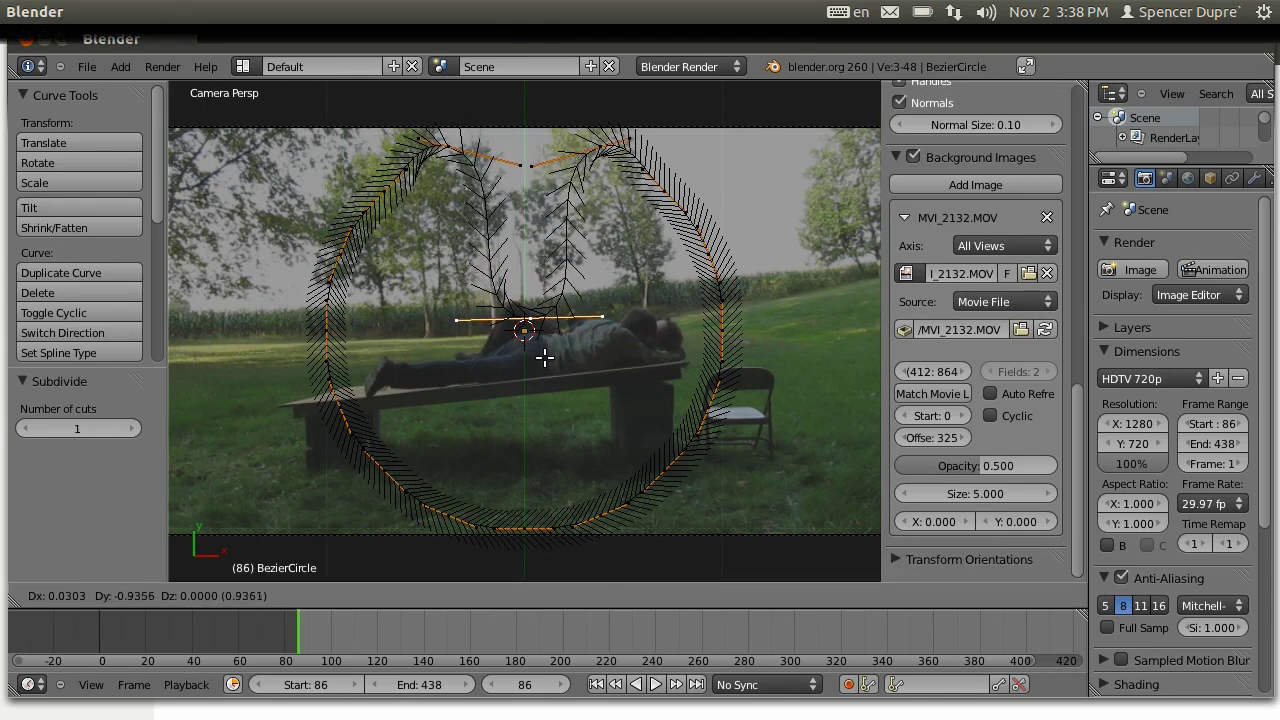
pyautogui.click(540, 364)
pyautogui.press('g')
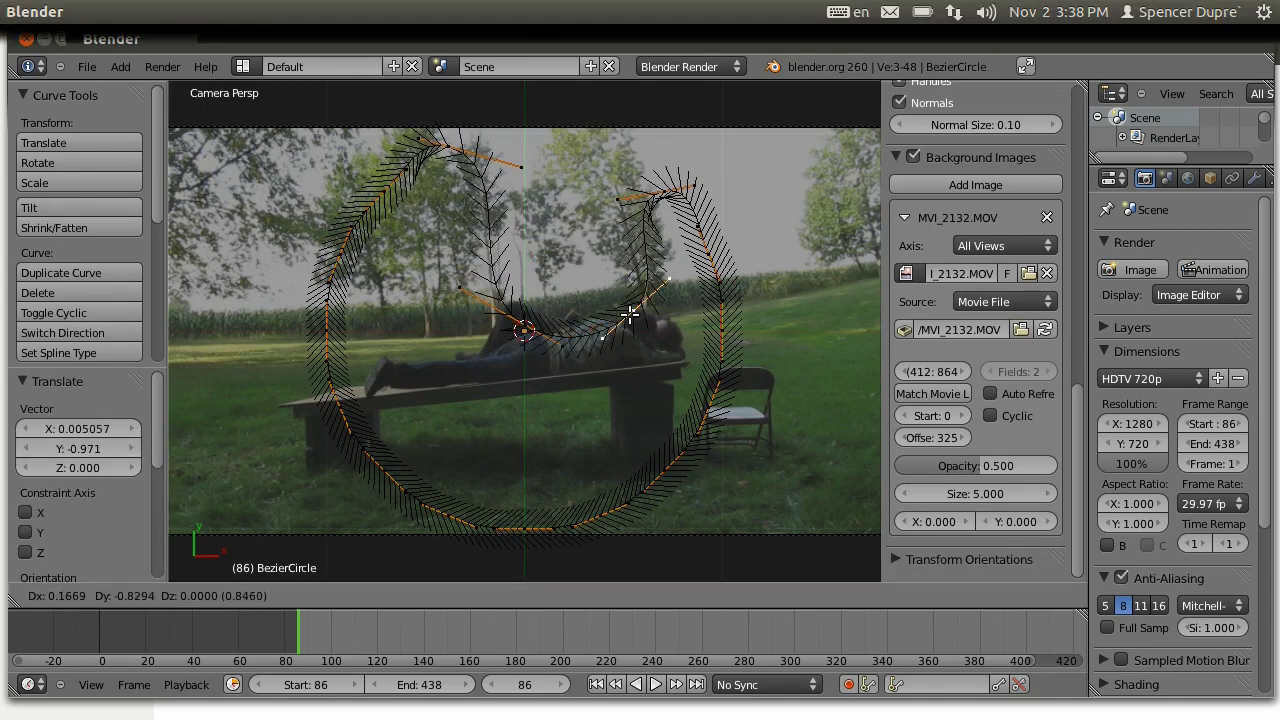
pyautogui.click(585, 320)
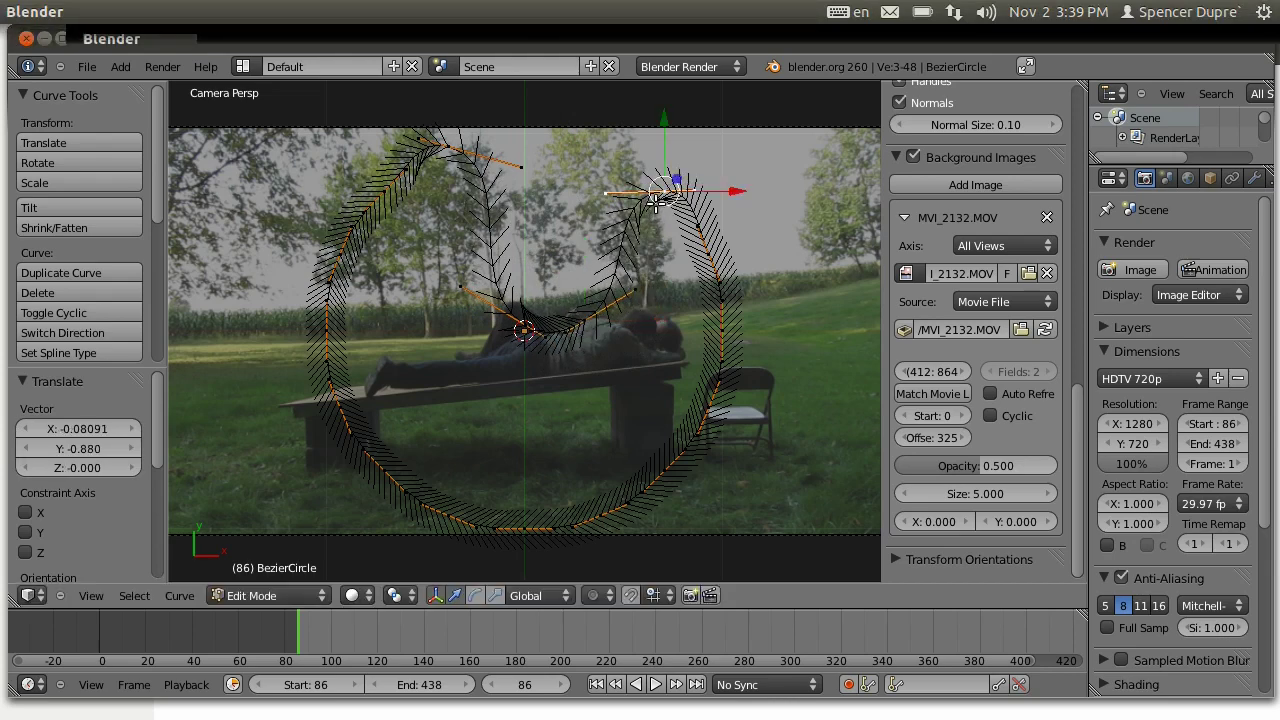
pyautogui.press('g')
pyautogui.click(588, 323)
pyautogui.press('g')
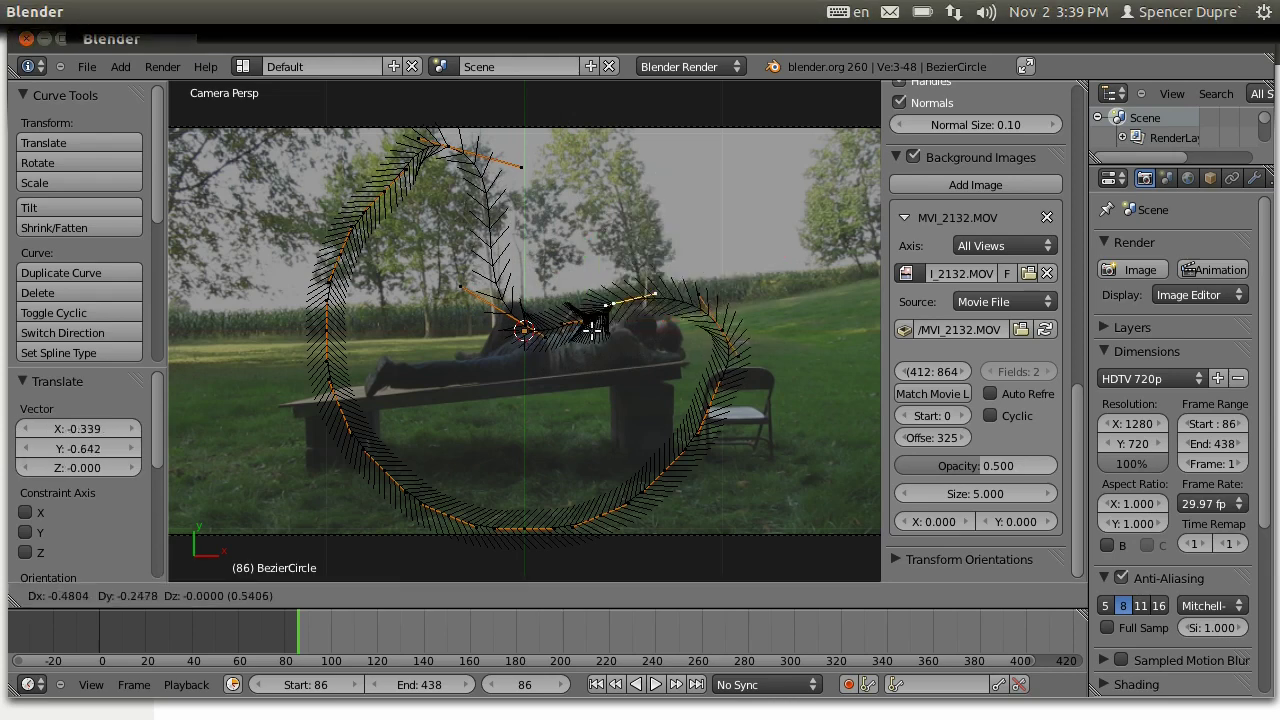
pyautogui.click(612, 326)
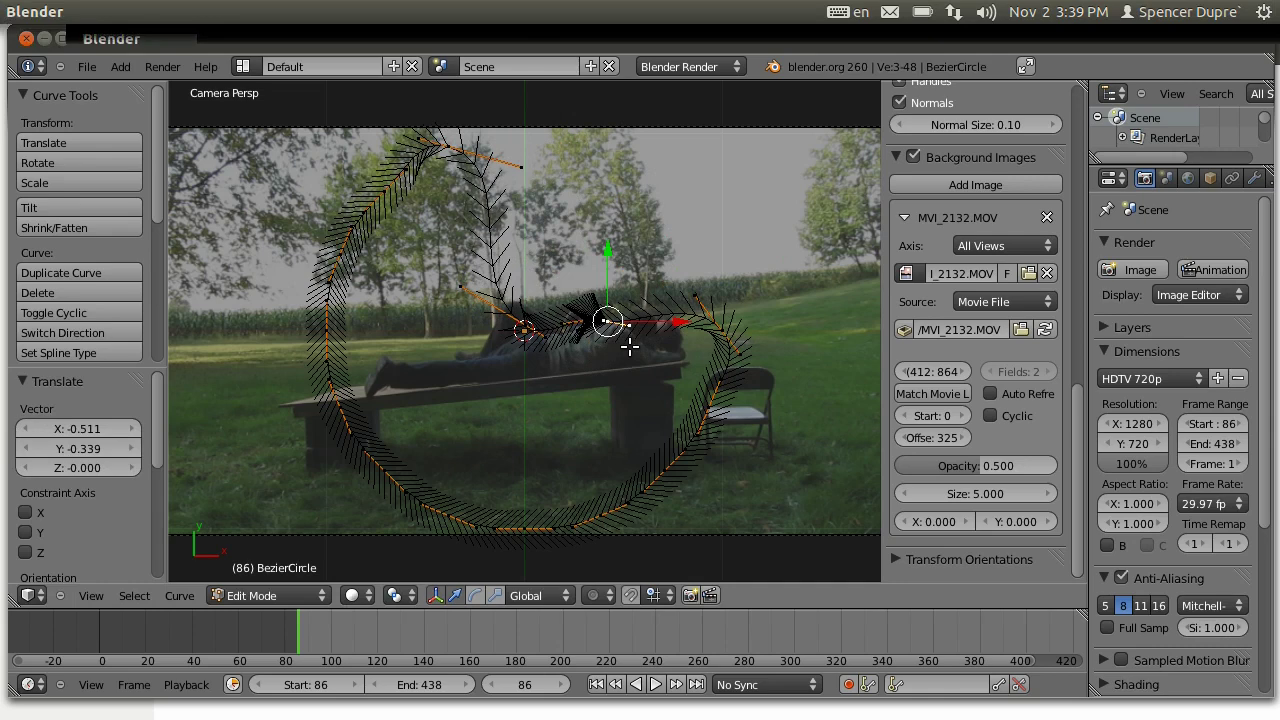
# - Move the next curve points along the figure's shoulder and around the head
pyautogui.scroll(1, 635, 347)
pyautogui.scroll(3, 635, 347)
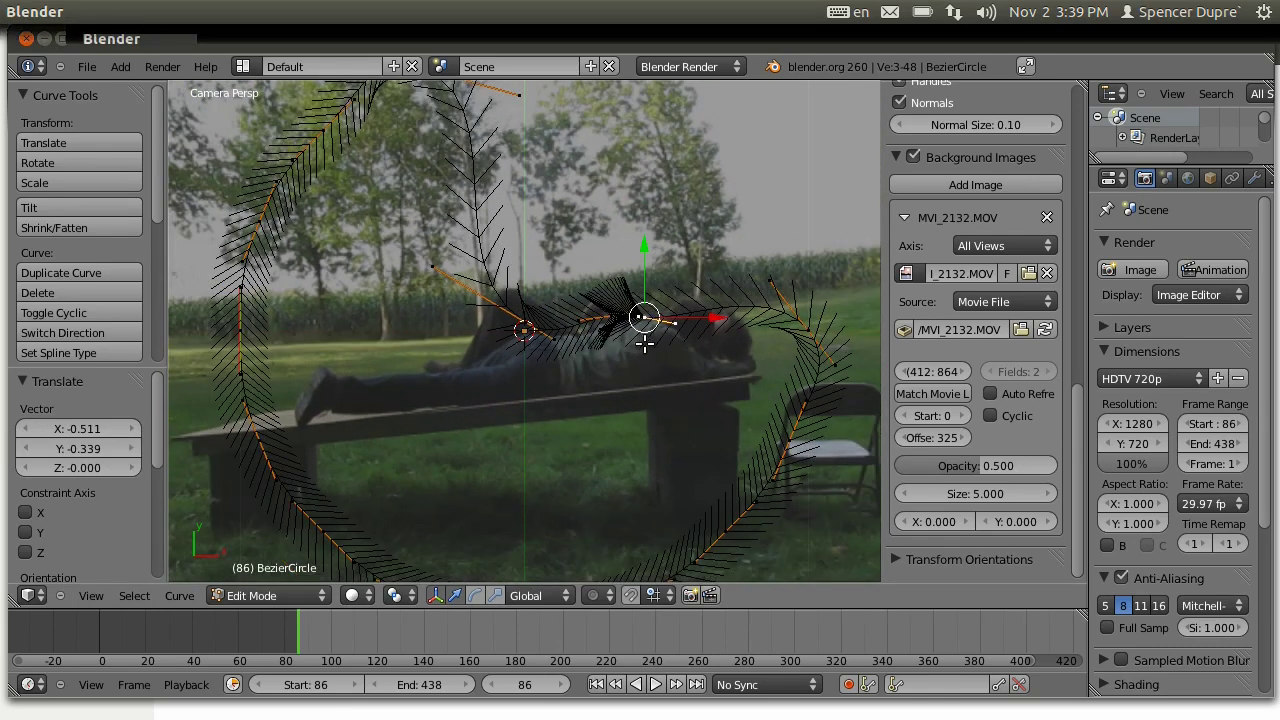
pyautogui.press('g')
pyautogui.click(652, 320)
pyautogui.press('g')
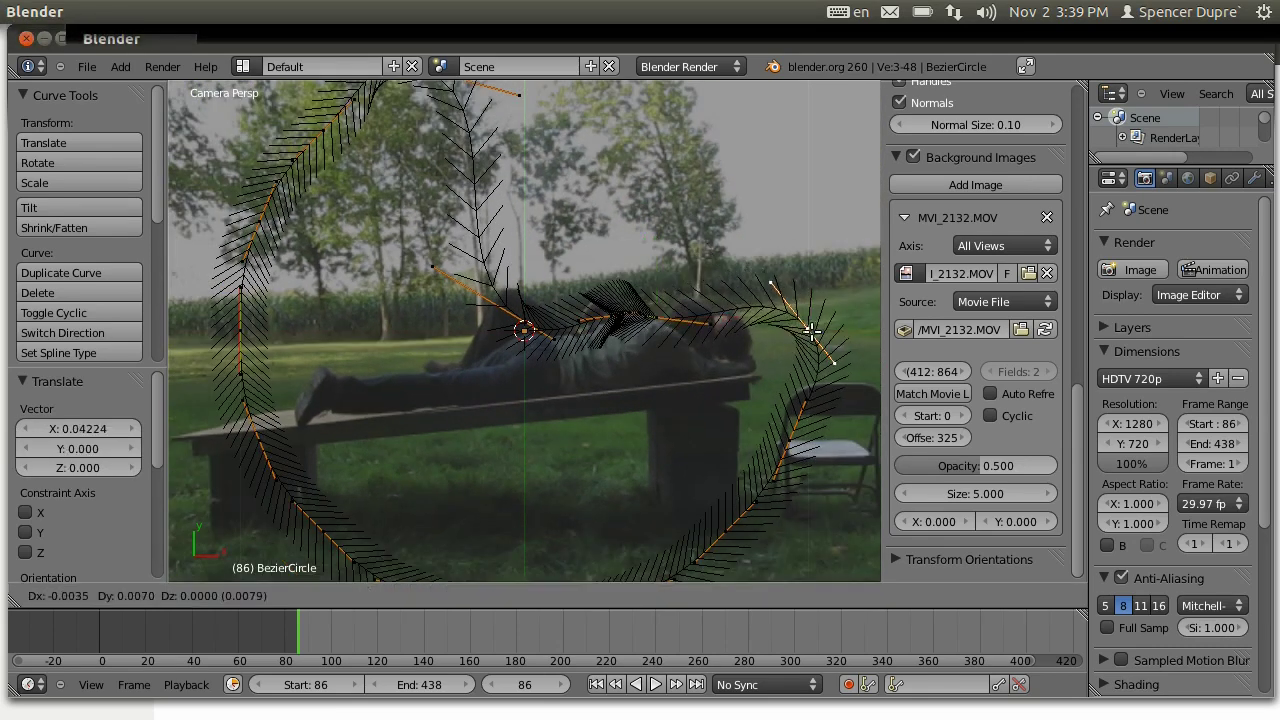
pyautogui.click(702, 298)
pyautogui.rightClick(801, 436)
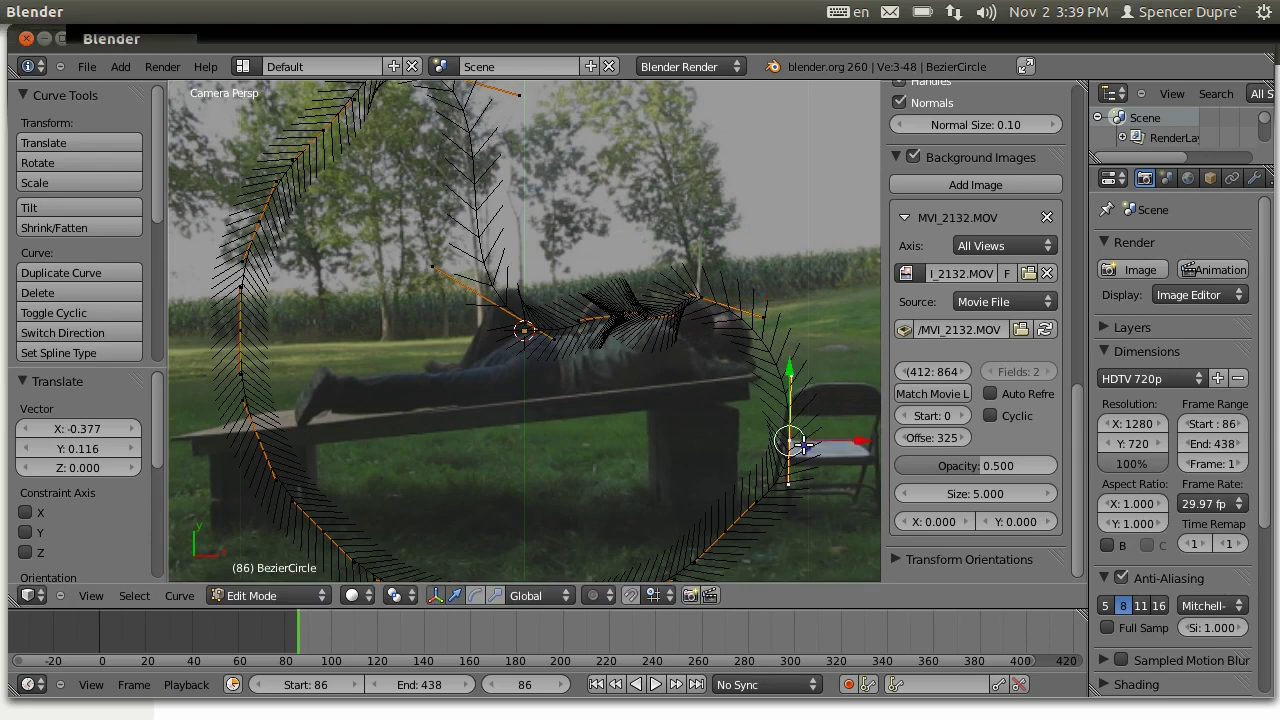
pyautogui.press('g')
pyautogui.click(728, 343)
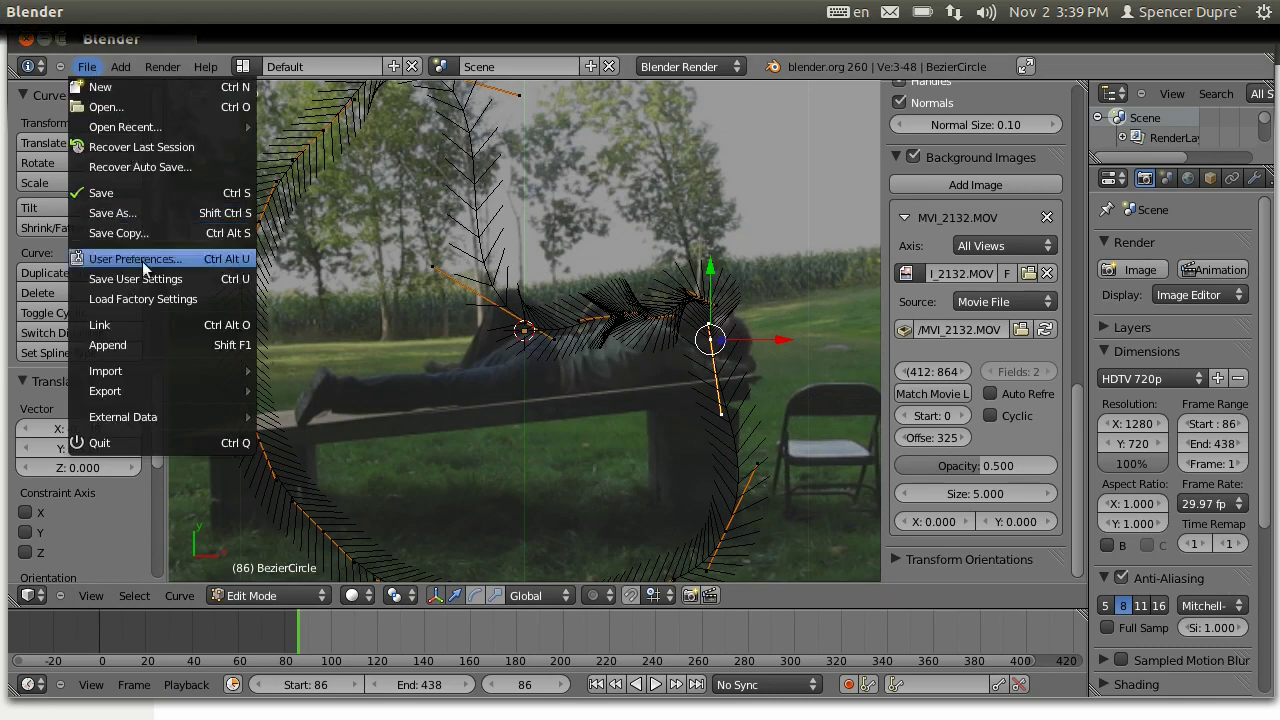
# - Find the RotoBezier add-on by searching for "roto" and enable it in the user preferences
pyautogui.click(140, 259)
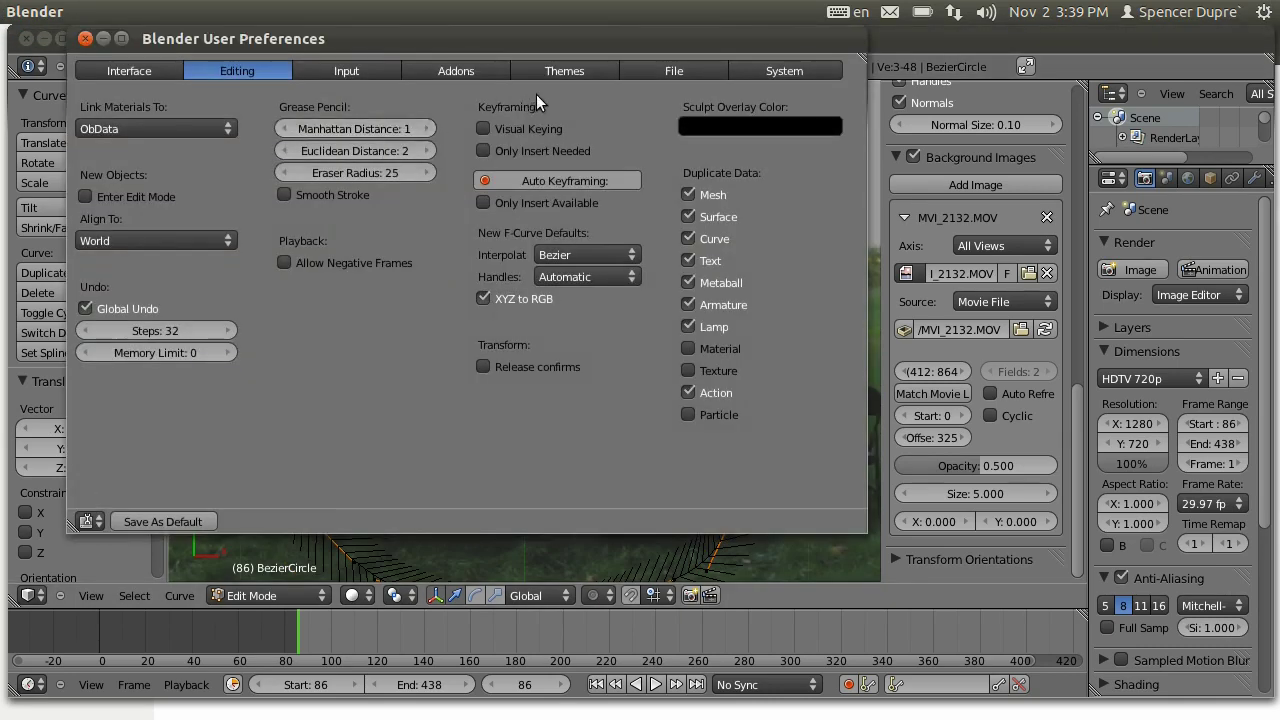
pyautogui.click(470, 70)
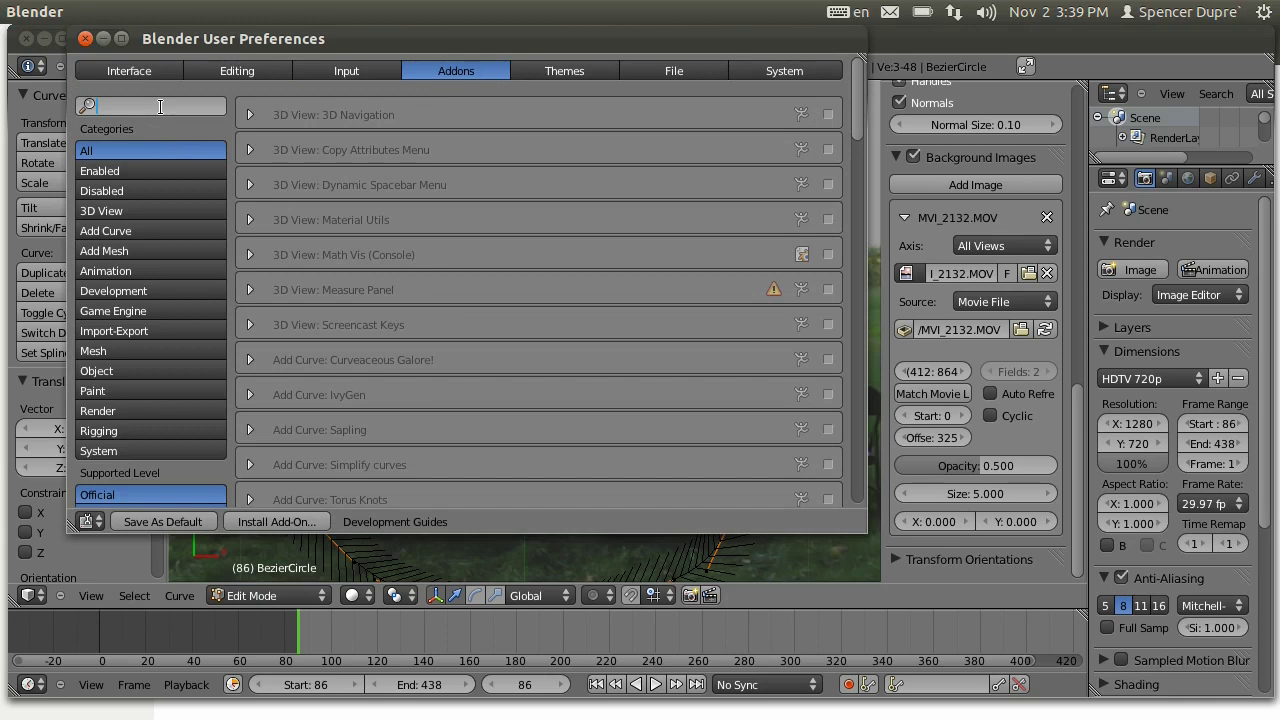
pyautogui.write('roto')
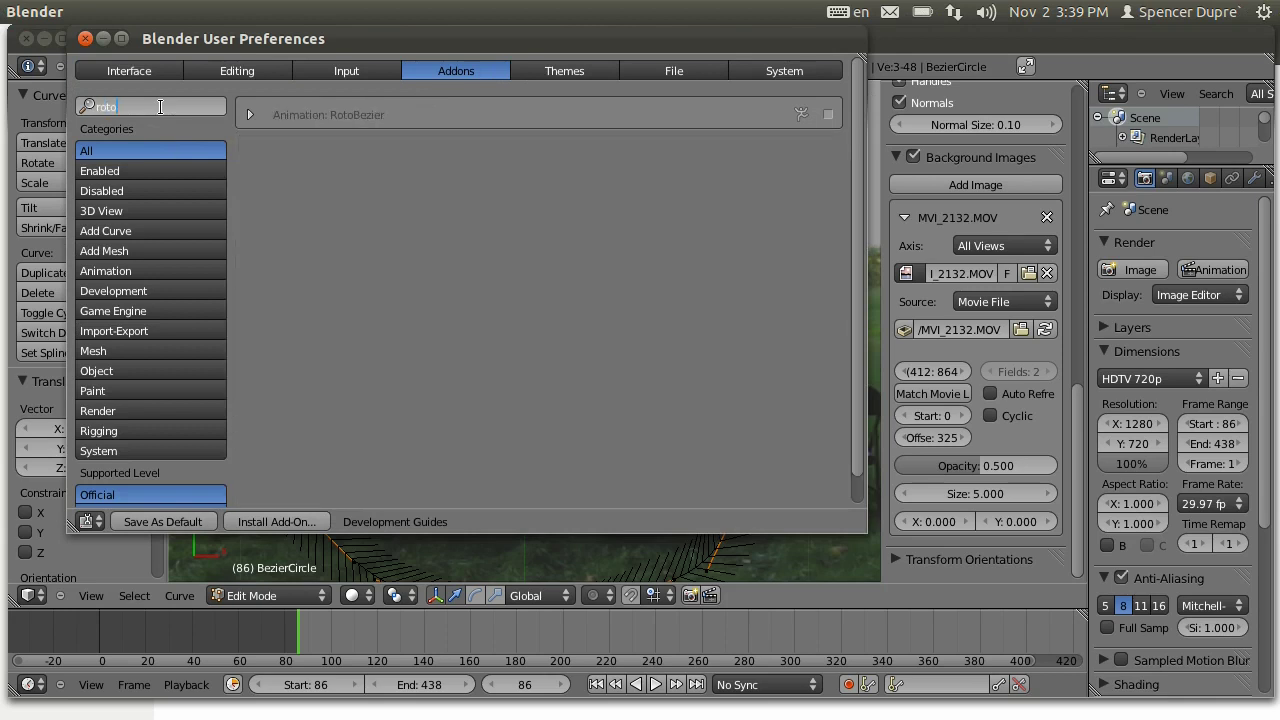
pyautogui.click(828, 114)
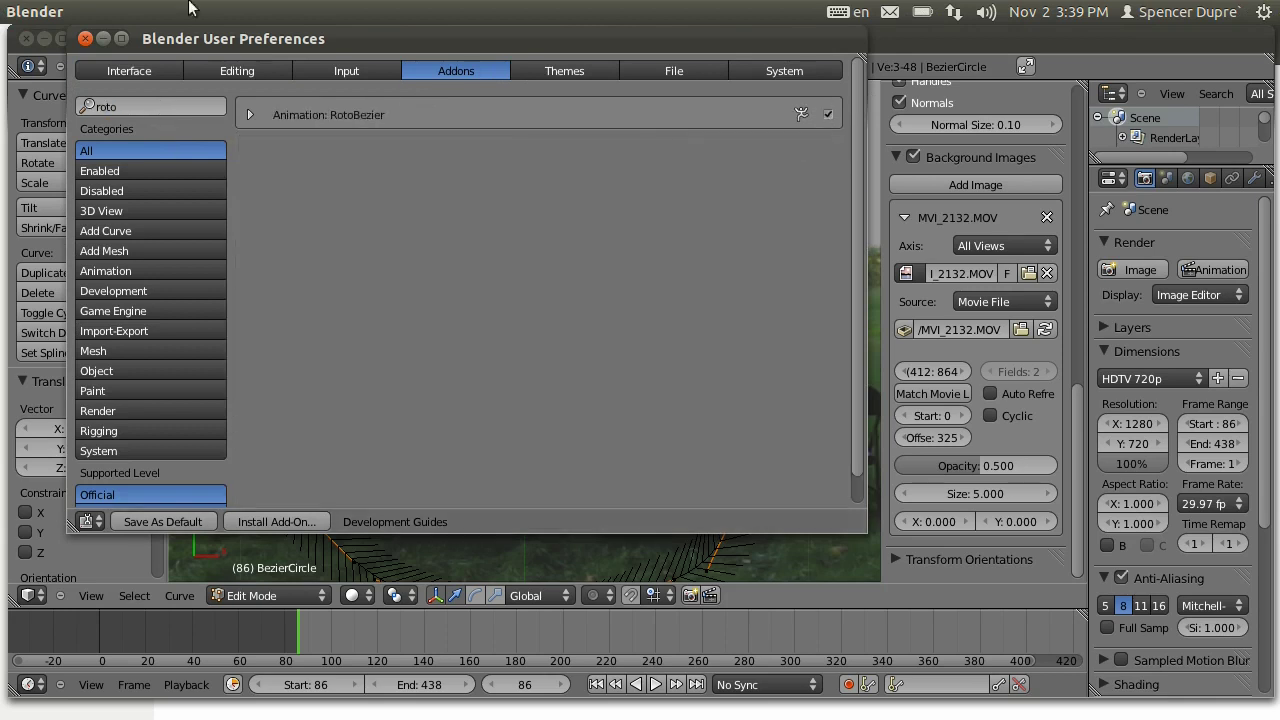
pyautogui.click(84, 39)
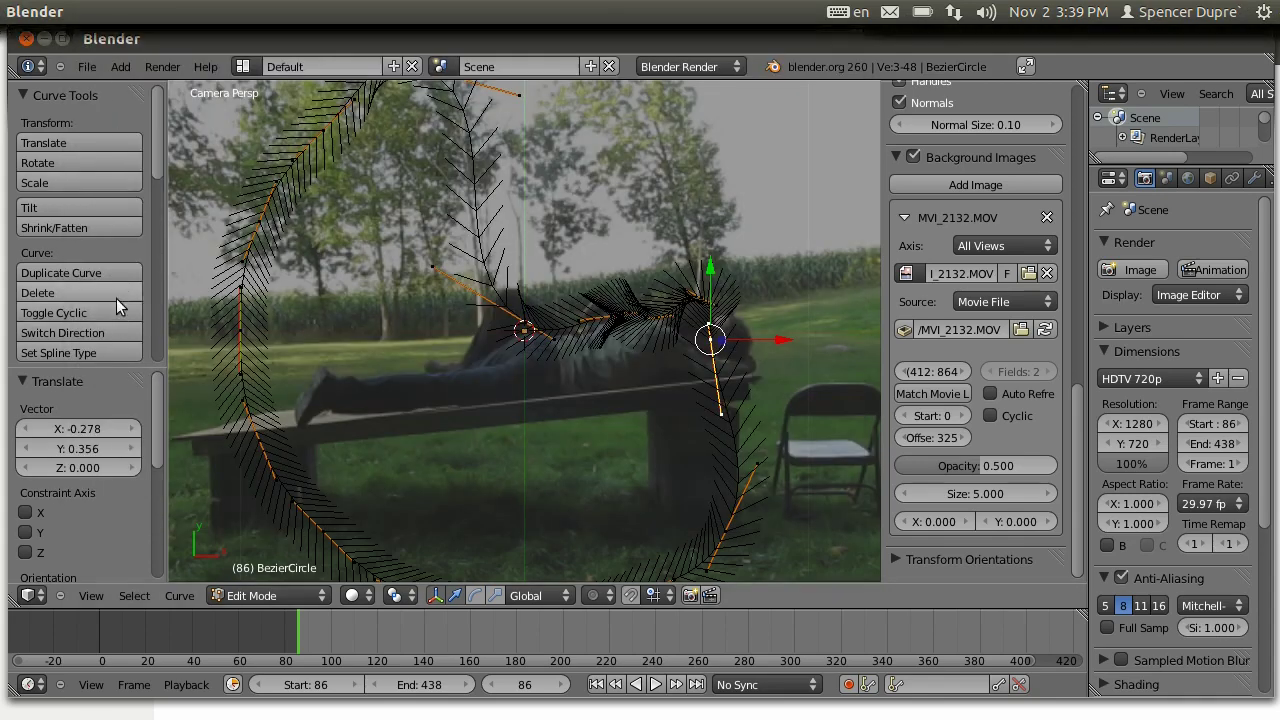
# - Apply the RotoBezier White Matte to the curve, keep its handles displayed and switch the filling display off
pyautogui.scroll(-10, 118, 295)
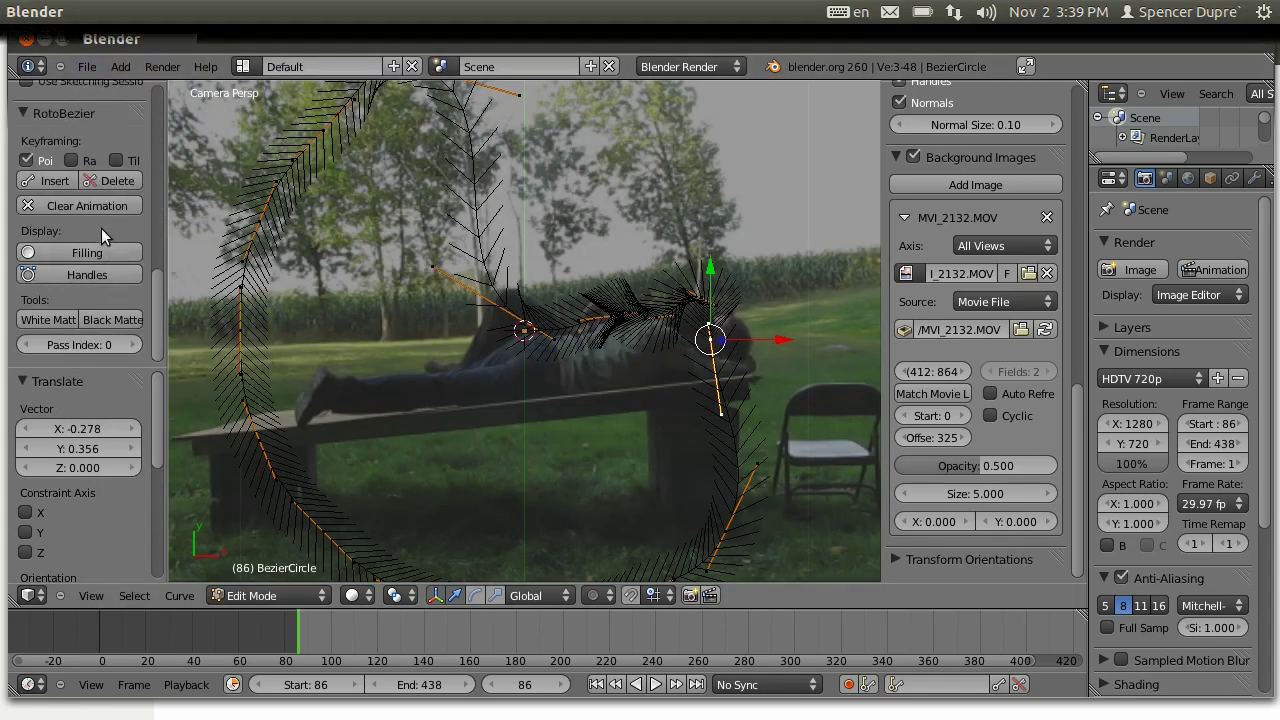
pyautogui.scroll(3, 98, 370)
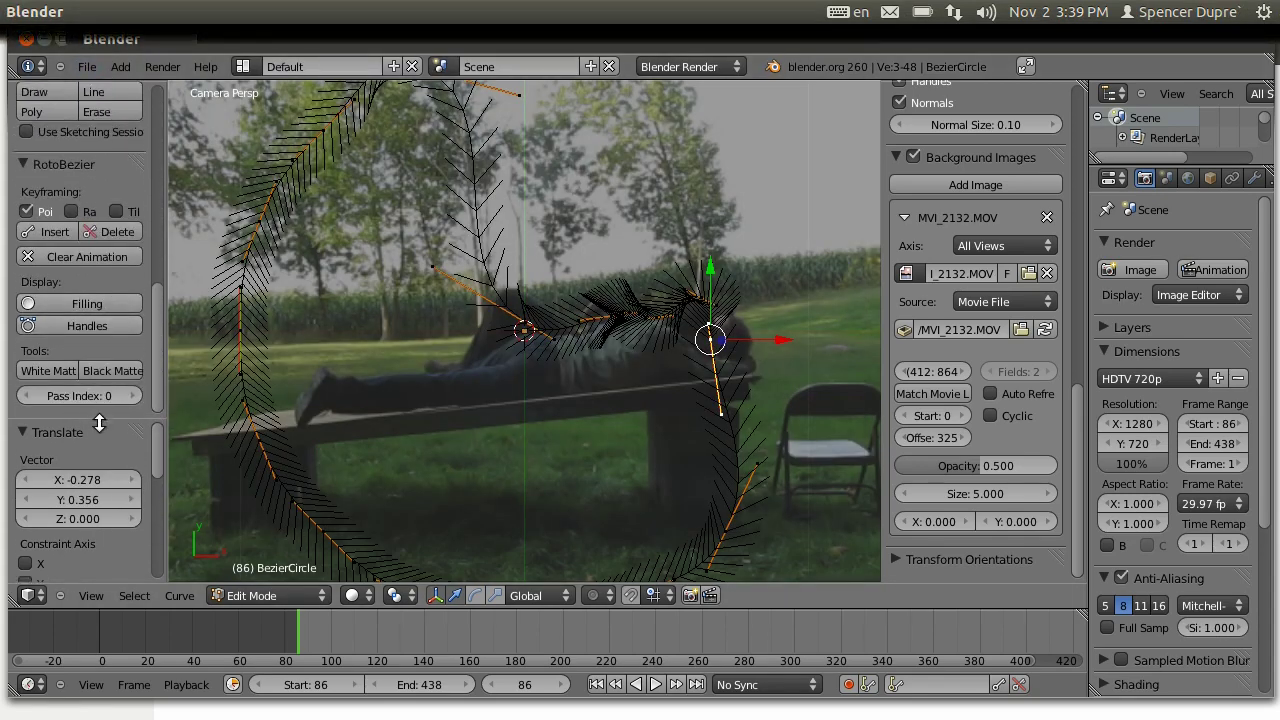
pyautogui.click(85, 334)
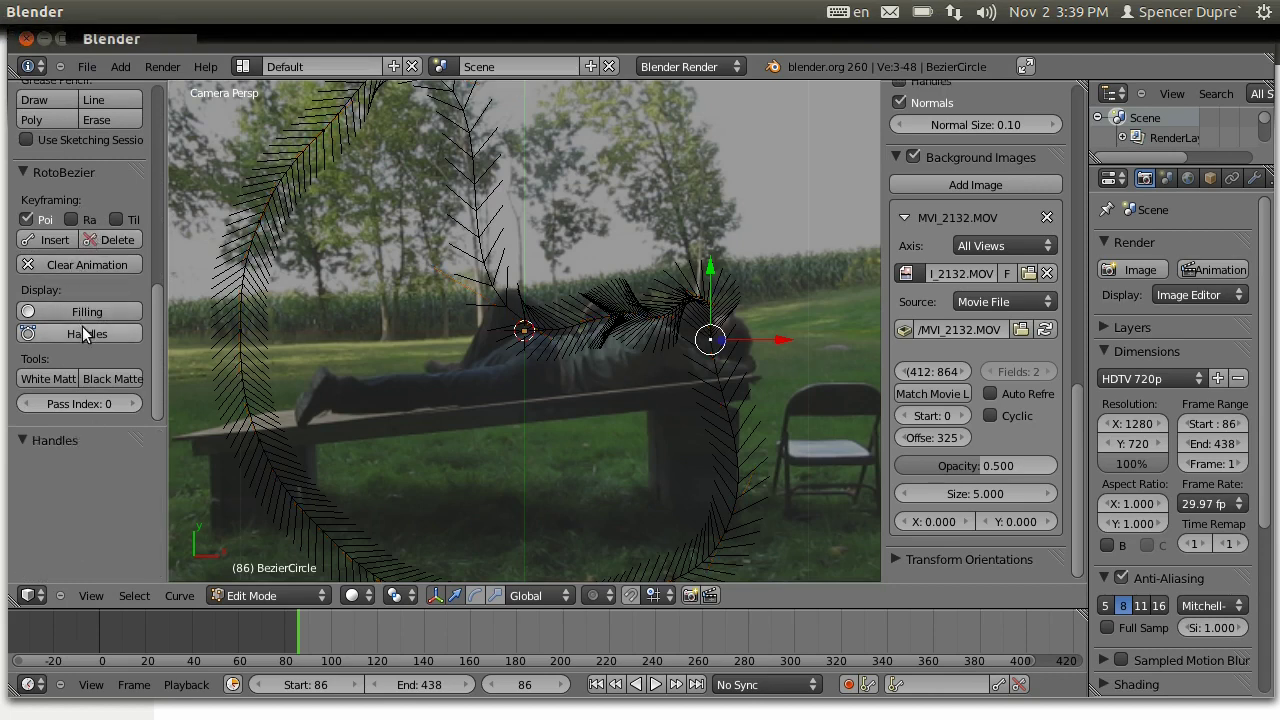
pyautogui.click(85, 334)
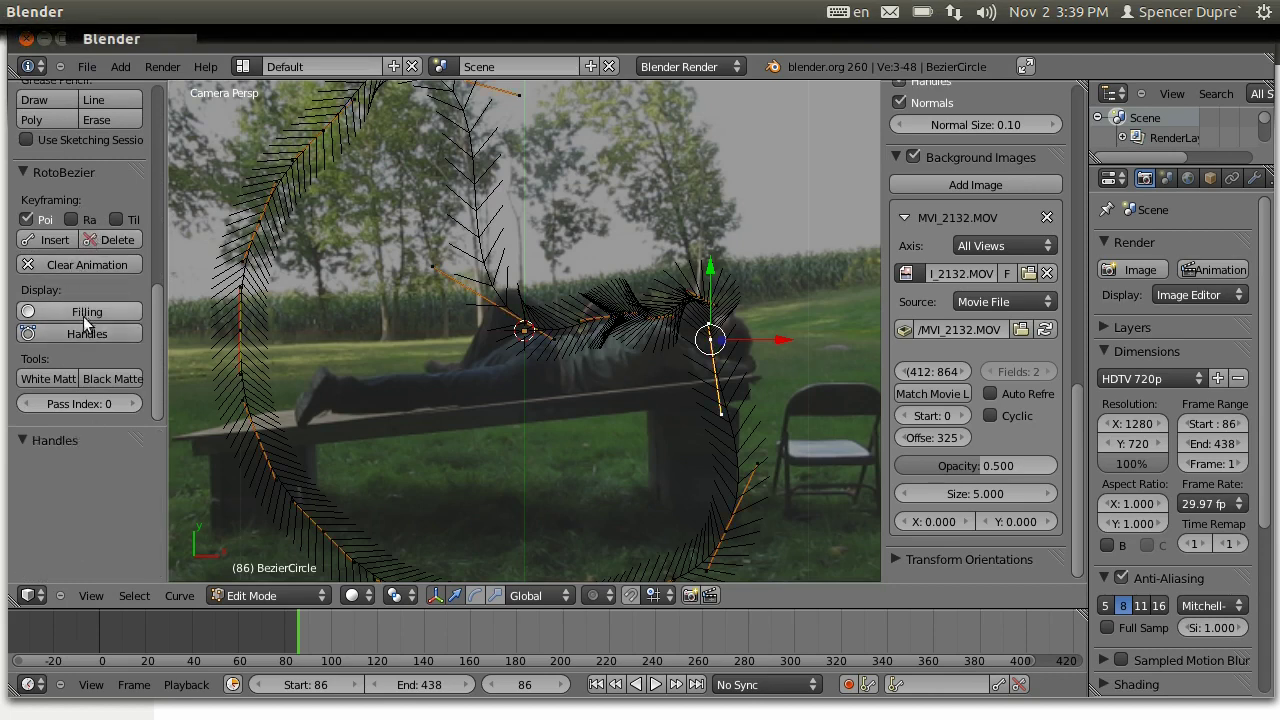
pyautogui.click(67, 385)
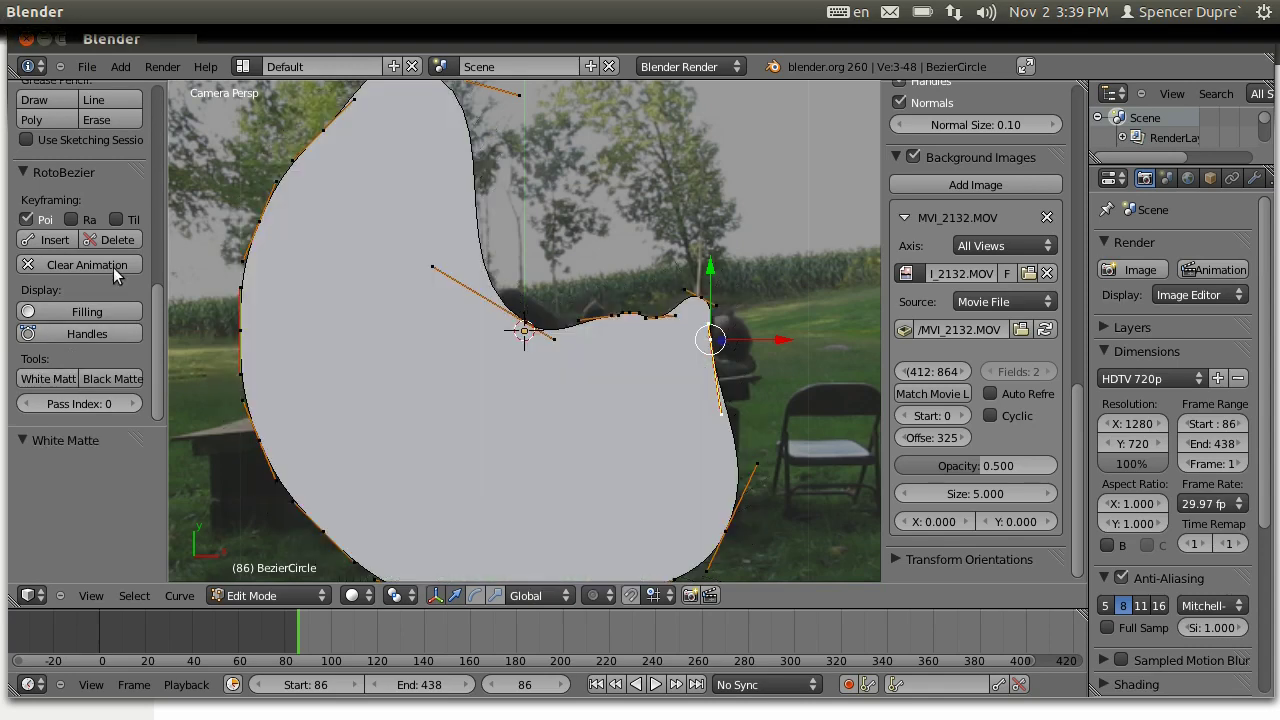
pyautogui.click(112, 311)
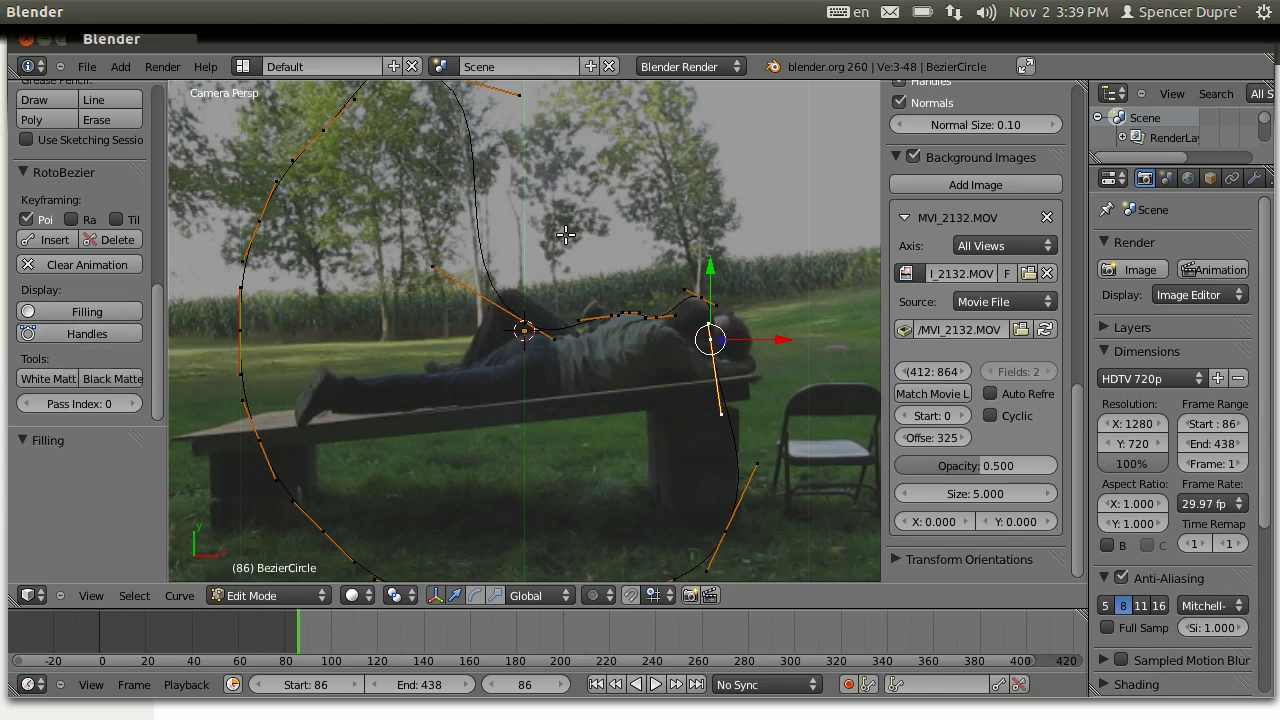
# - Reposition the head-top point and its handle so the curve follows the outline of the nearer figure's head
pyautogui.scroll(2, 586, 309)
pyautogui.rightClick(527, 318)
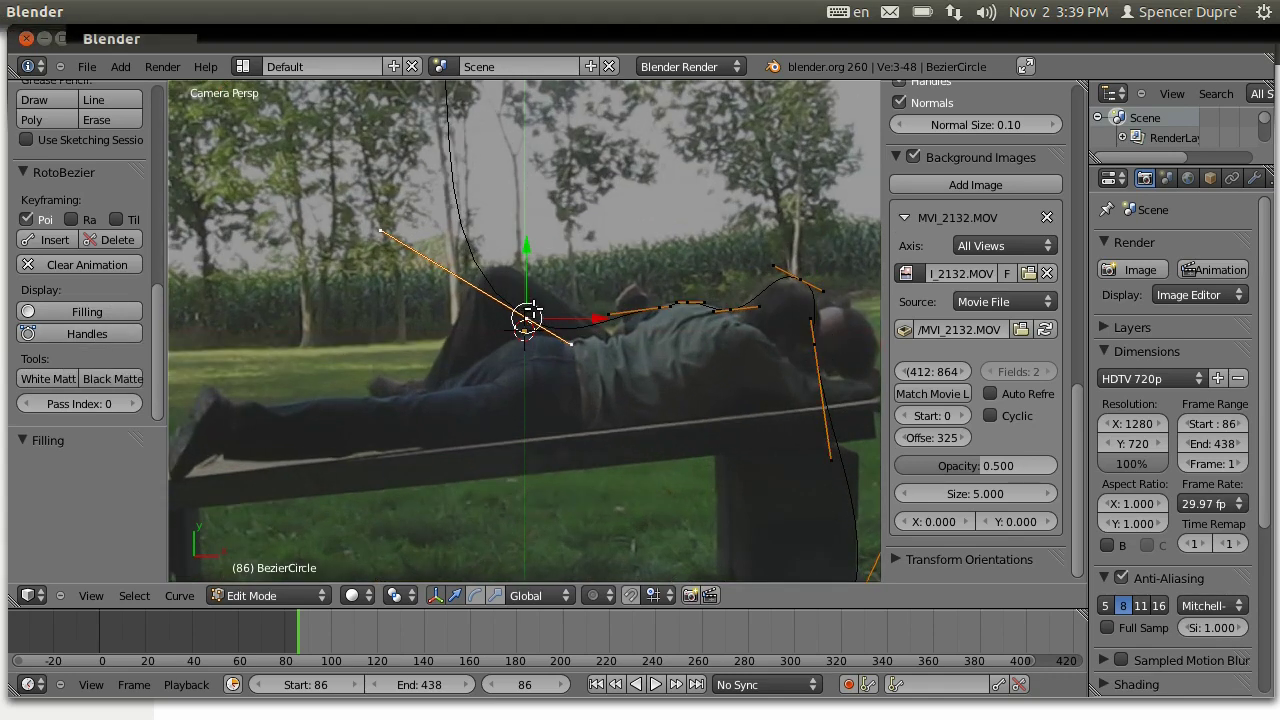
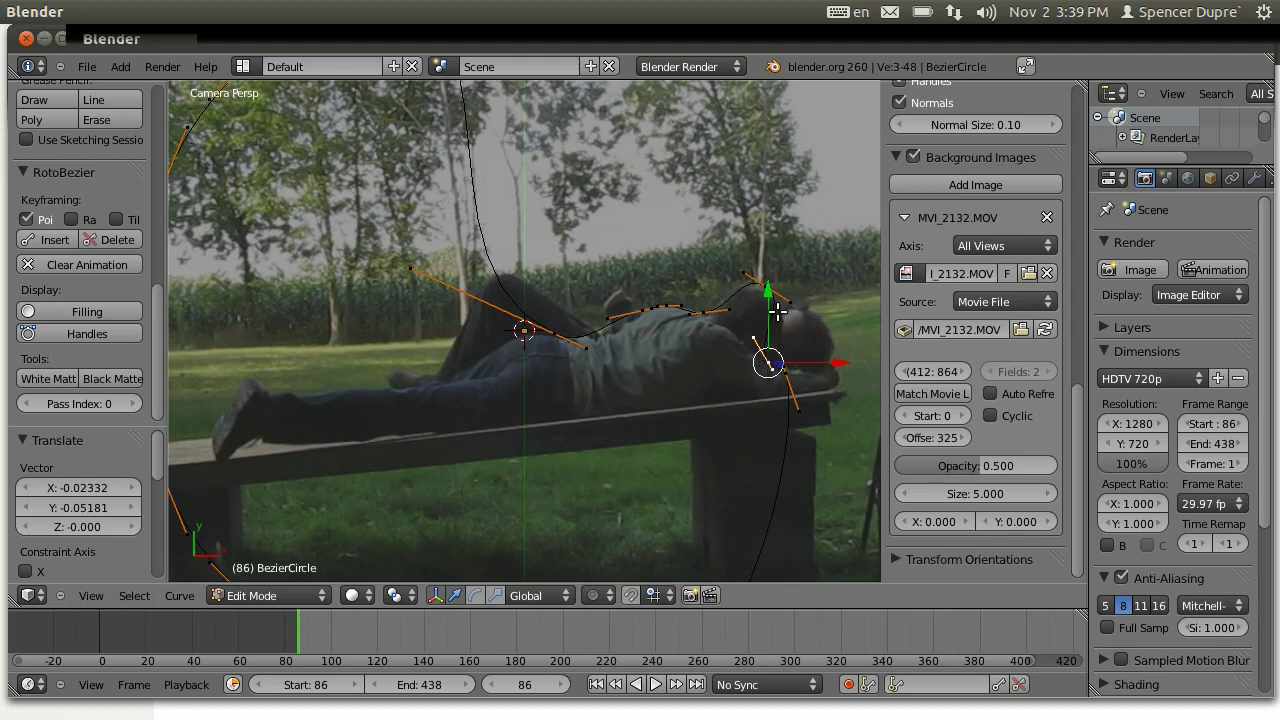
pyautogui.press('g')
pyautogui.click(817, 324)
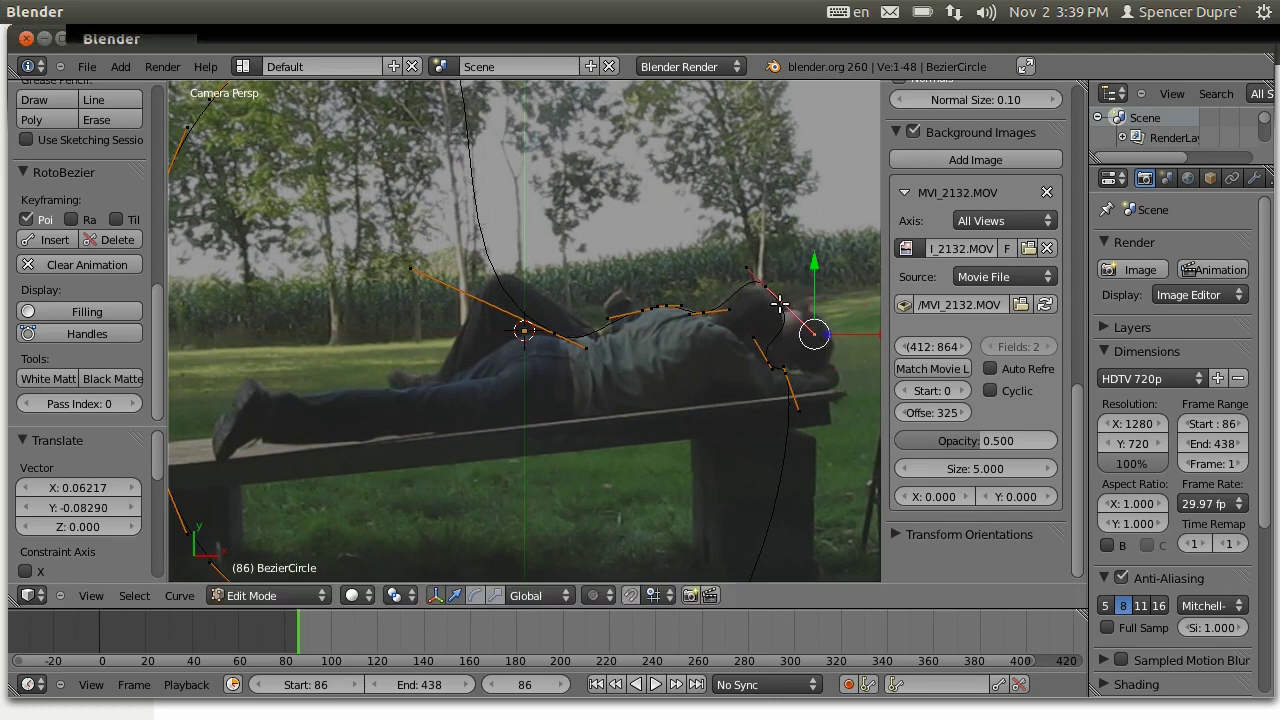
pyautogui.press('g')
pyautogui.click(770, 300)
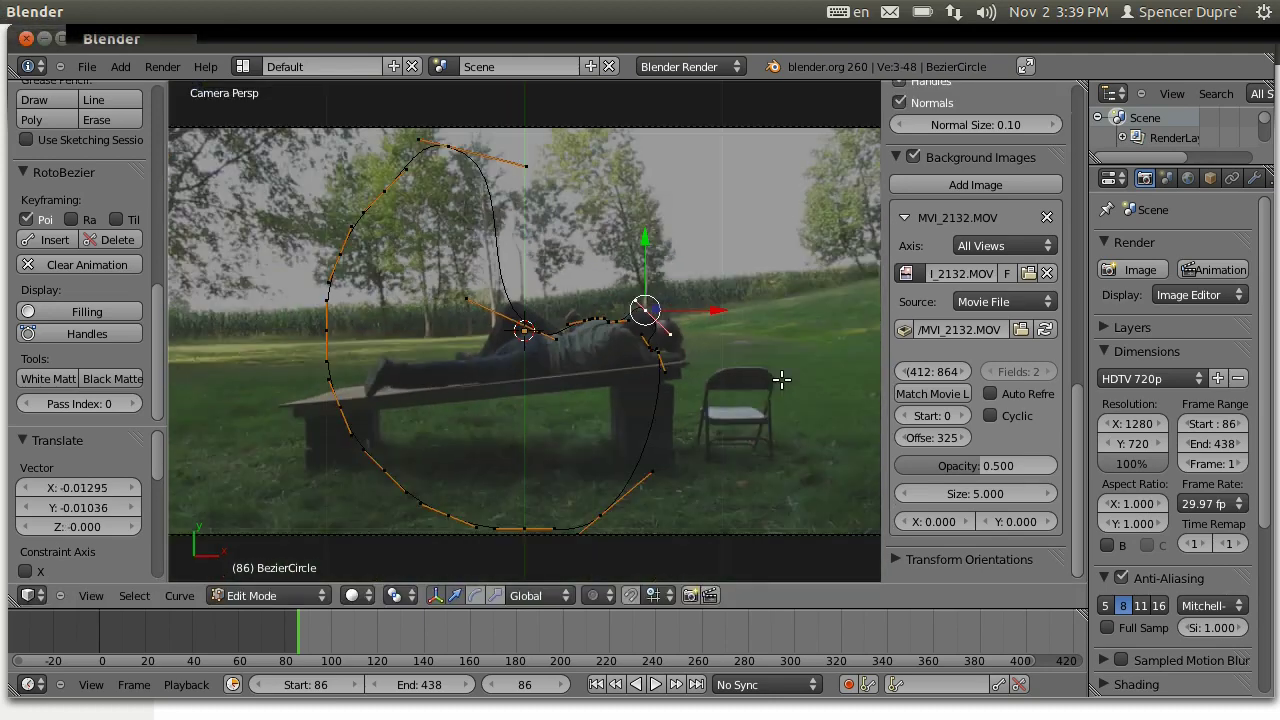
# - Bring the next point from the curve's lower arc up behind the head, near the end of the bench
pyautogui.scroll(1, 706, 447)
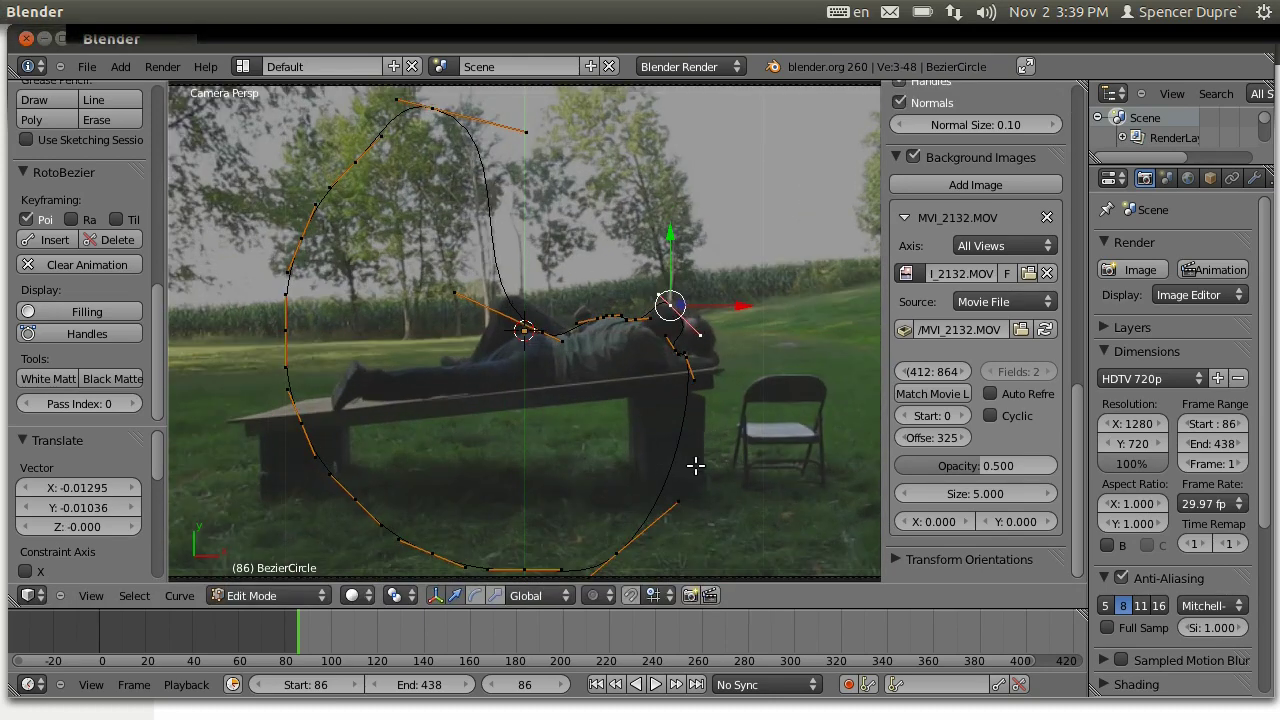
pyautogui.press('g')
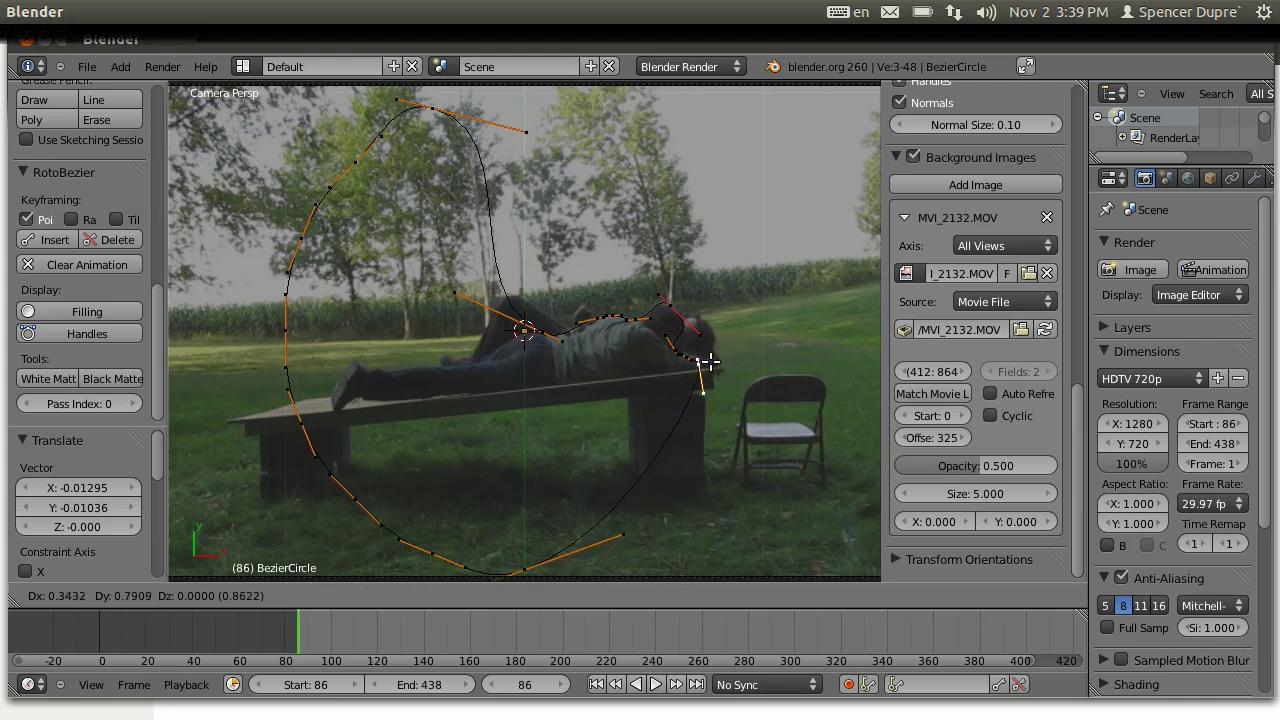
pyautogui.click(728, 353)
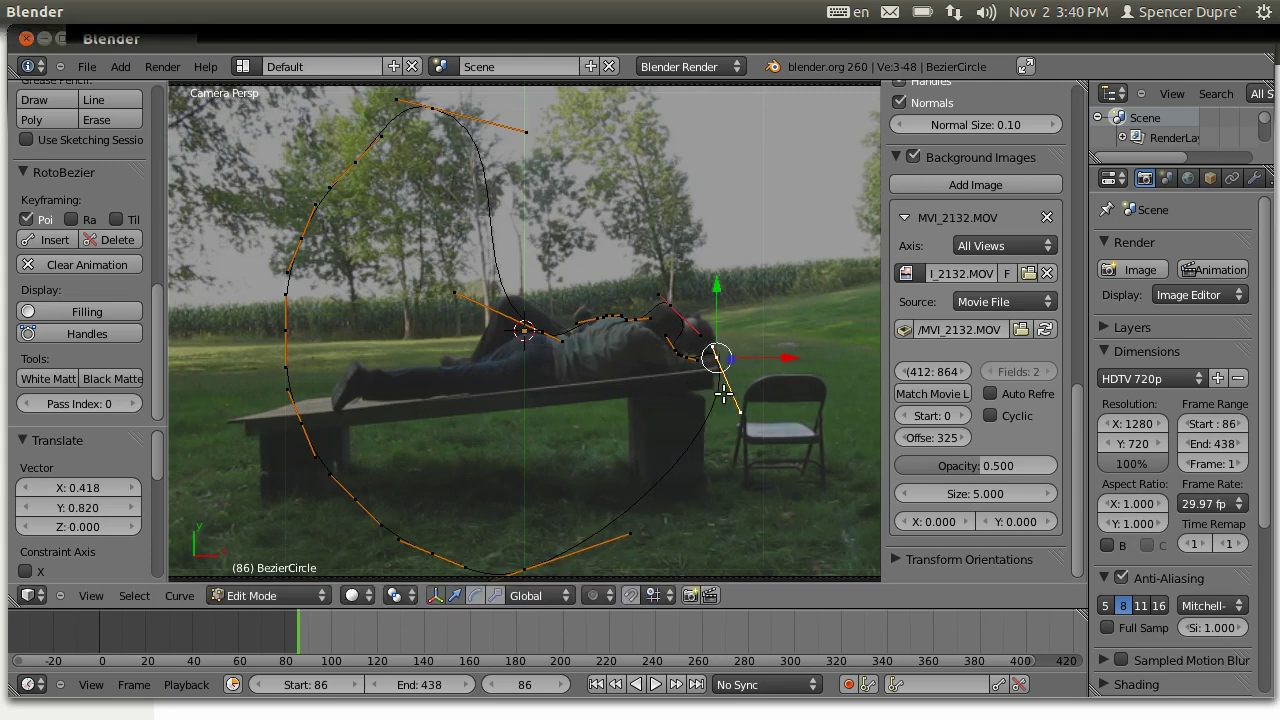
pyautogui.scroll(2, 726, 393)
pyautogui.press('g')
pyautogui.click(797, 374)
# - Move the next lower curve point onto the bench top beneath the chest and align its handle with the bench edge
pyautogui.scroll(-2, 810, 415)
pyautogui.rightClick(514, 556)
pyautogui.press('g')
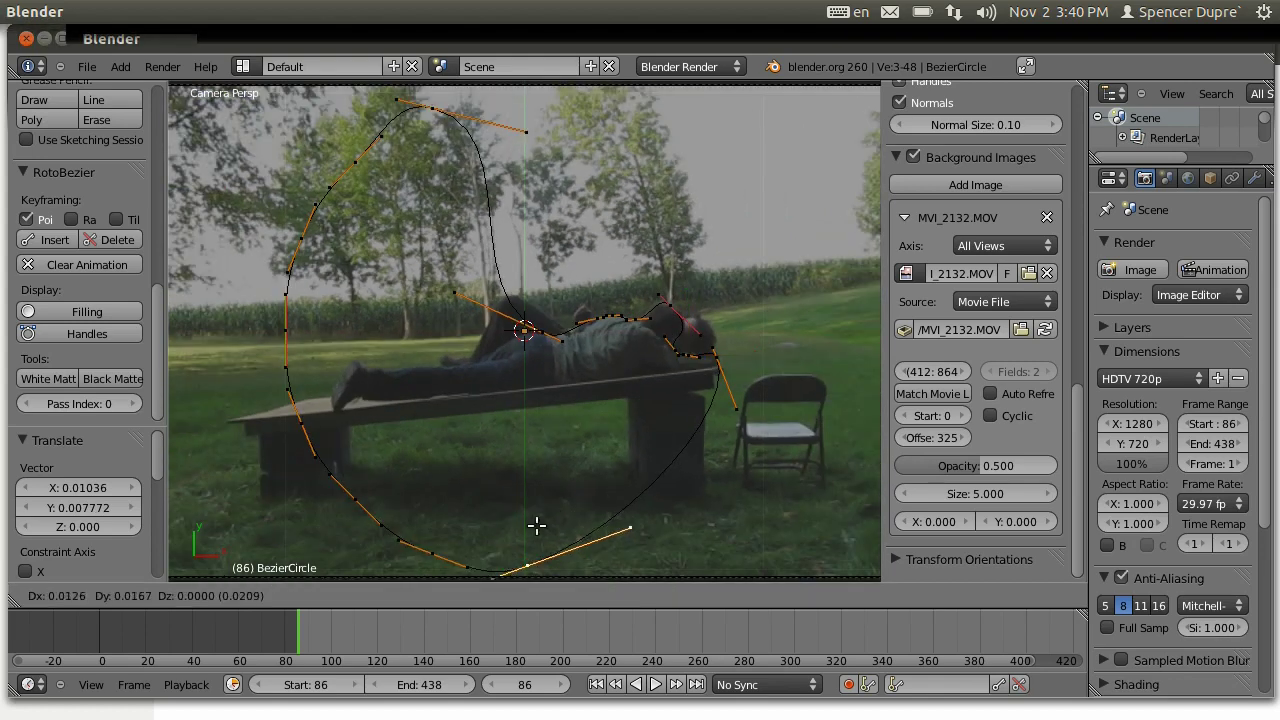
pyautogui.click(636, 362)
pyautogui.rightClick(662, 369)
pyautogui.press('g')
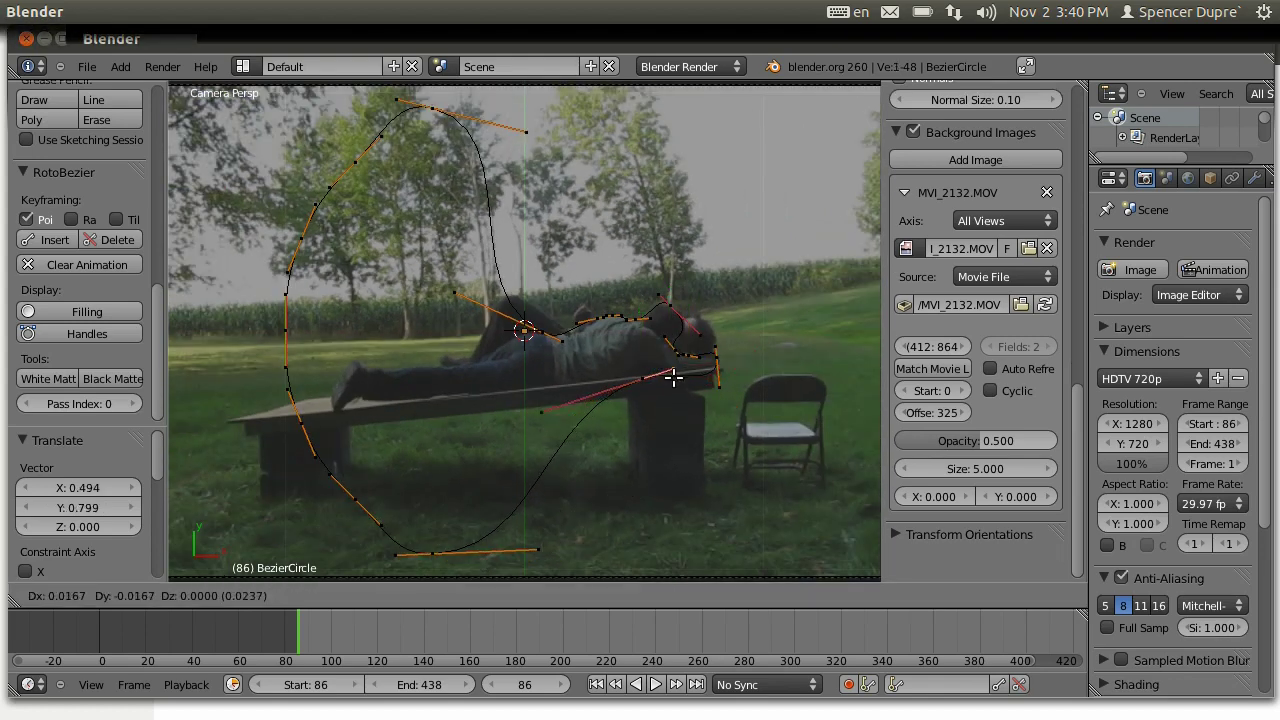
pyautogui.click(678, 377)
# - Adjust the handles beneath the head and shift the corner point at the end of the bench into place
pyautogui.rightClick(730, 396)
pyautogui.press('g')
pyautogui.click(704, 374)
pyautogui.press('g')
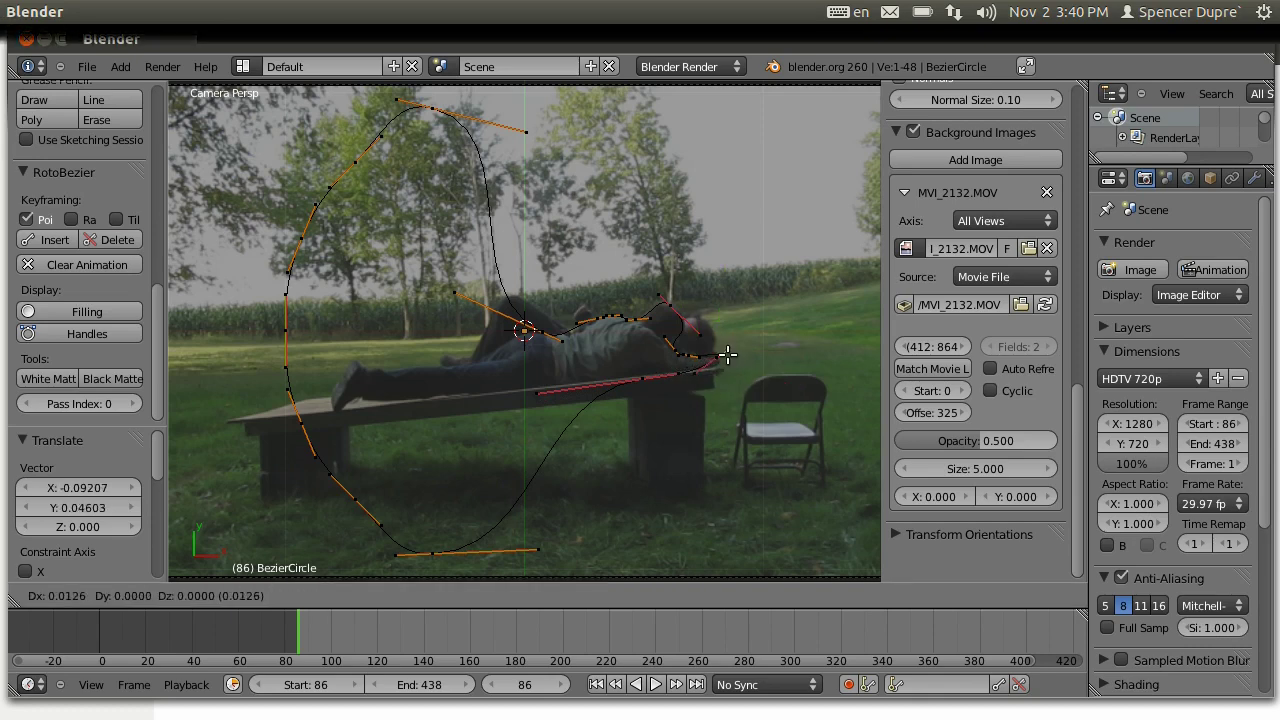
pyautogui.click(726, 355)
pyautogui.rightClick(717, 363)
pyautogui.press('g')
pyautogui.click(721, 366)
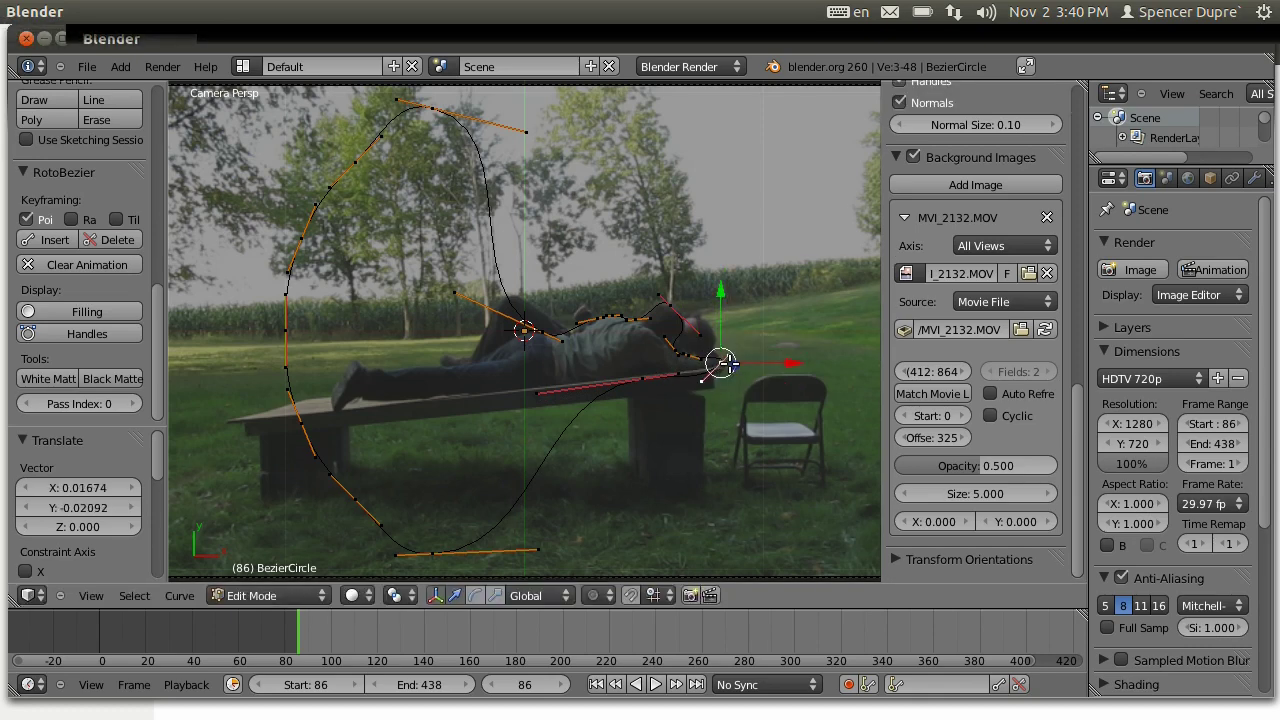
# - Align both handles of the corner point behind the head vertically to form a tight turn
pyautogui.rightClick(731, 355)
pyautogui.press('g')
pyautogui.click(722, 347)
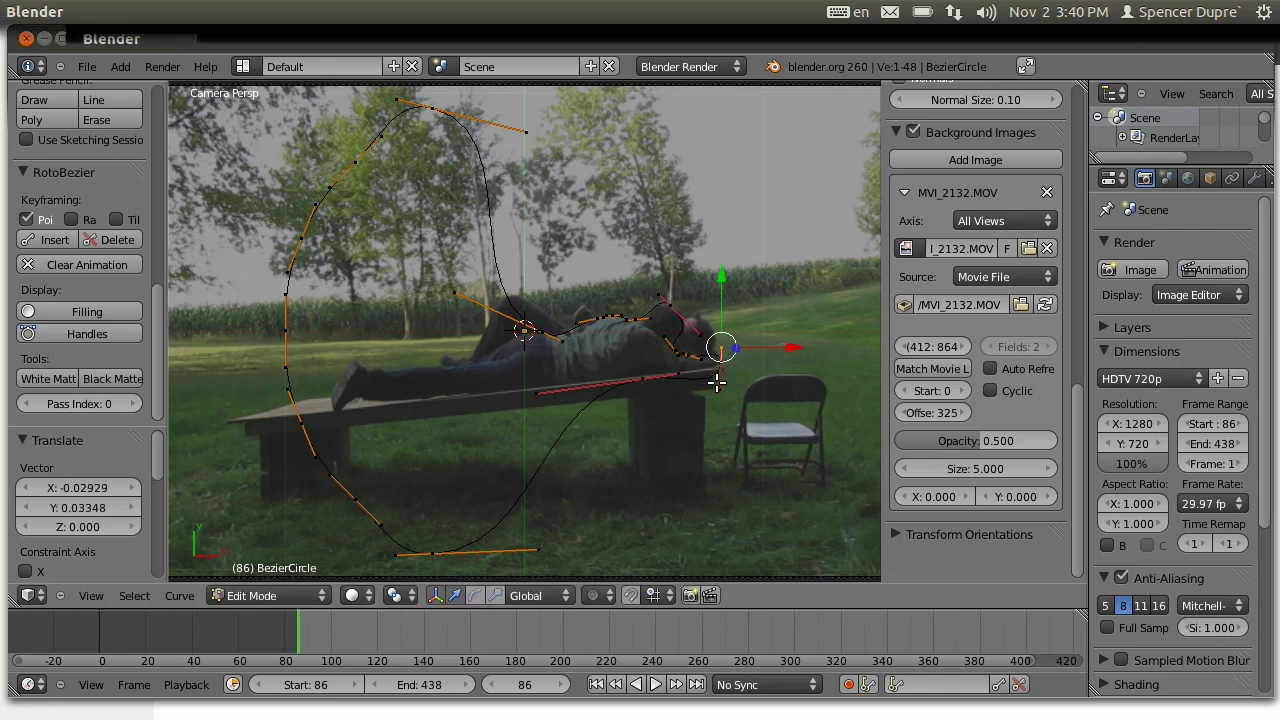
pyautogui.press('g')
pyautogui.click(718, 367)
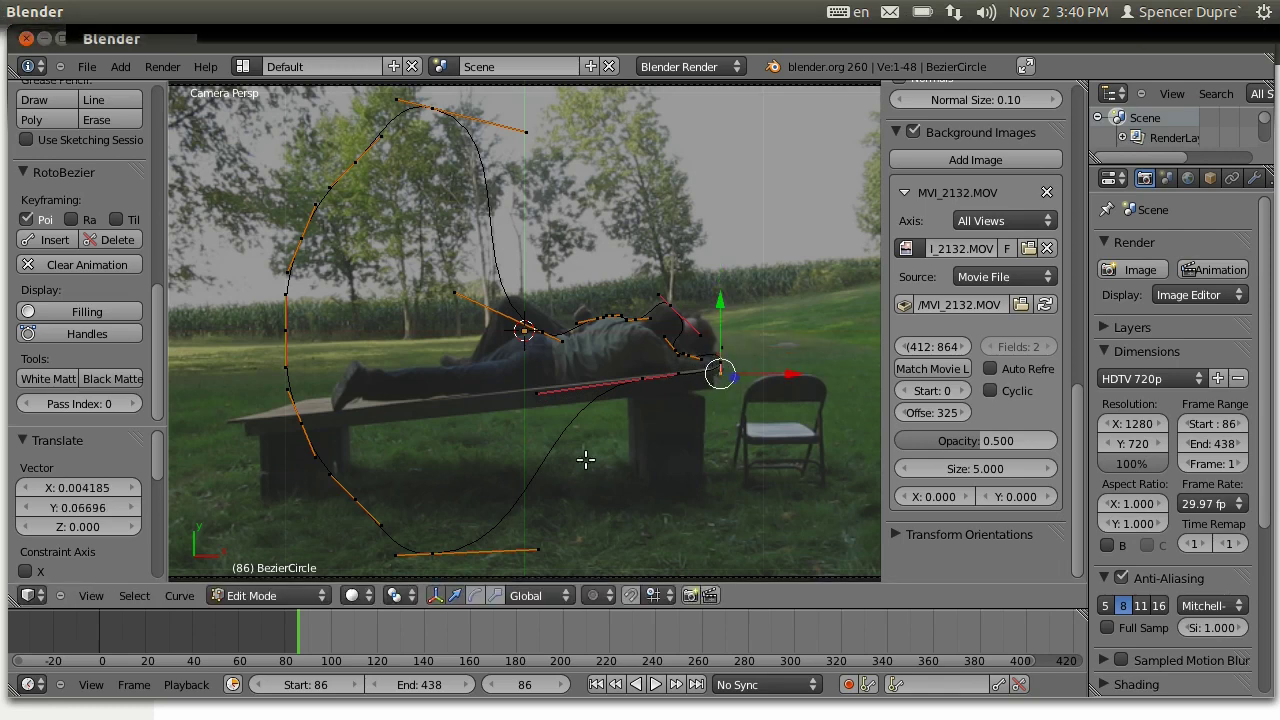
# - Move the next point of the lower arc up onto the bench top beneath the figure's thighs
pyautogui.rightClick(440, 541)
pyautogui.press('g')
pyautogui.click(494, 389)
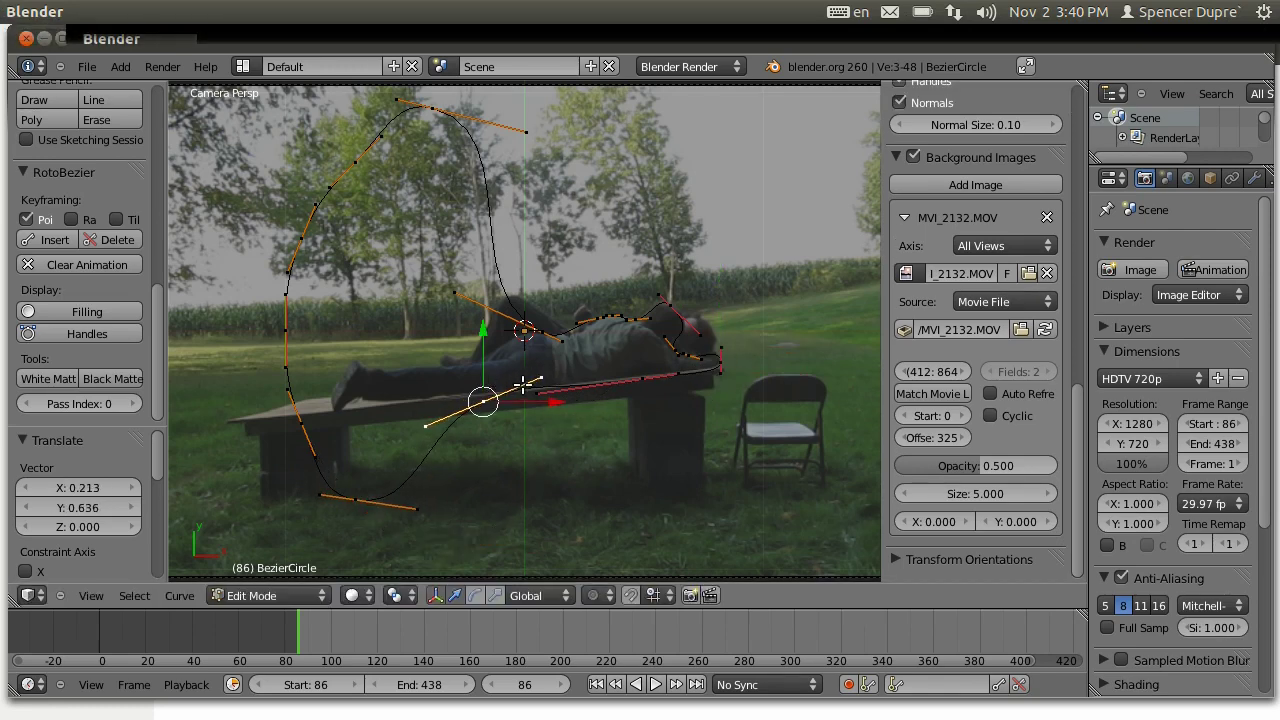
# - Align the handles of the point beneath the thighs with the bench edge and raise the point onto the bench top
pyautogui.rightClick(530, 388)
pyautogui.press('g')
pyautogui.rightClick(536, 387)
pyautogui.rightClick(538, 378)
pyautogui.press('g')
pyautogui.click(542, 394)
pyautogui.rightClick(487, 396)
pyautogui.press('g')
pyautogui.click(485, 389)
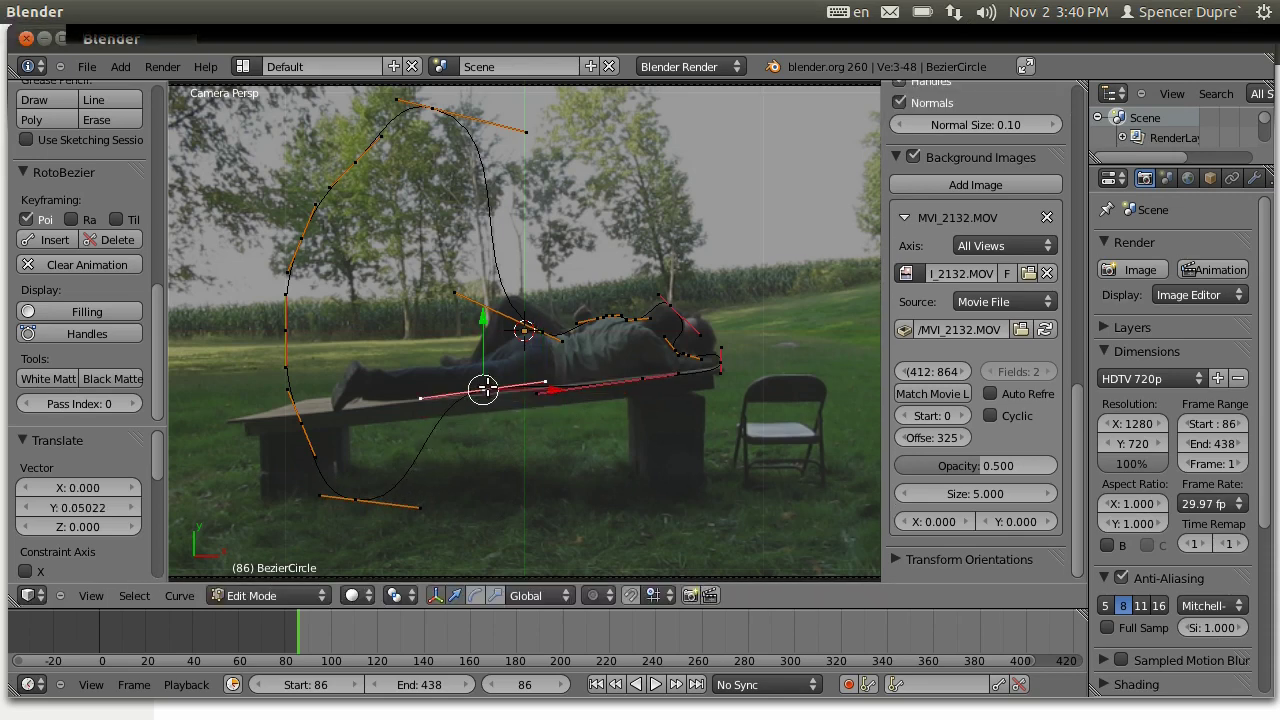
# - Move the next two lower curve points onto the bench top beneath the shin and to the toe of the shoe
pyautogui.rightClick(344, 483)
pyautogui.press('g')
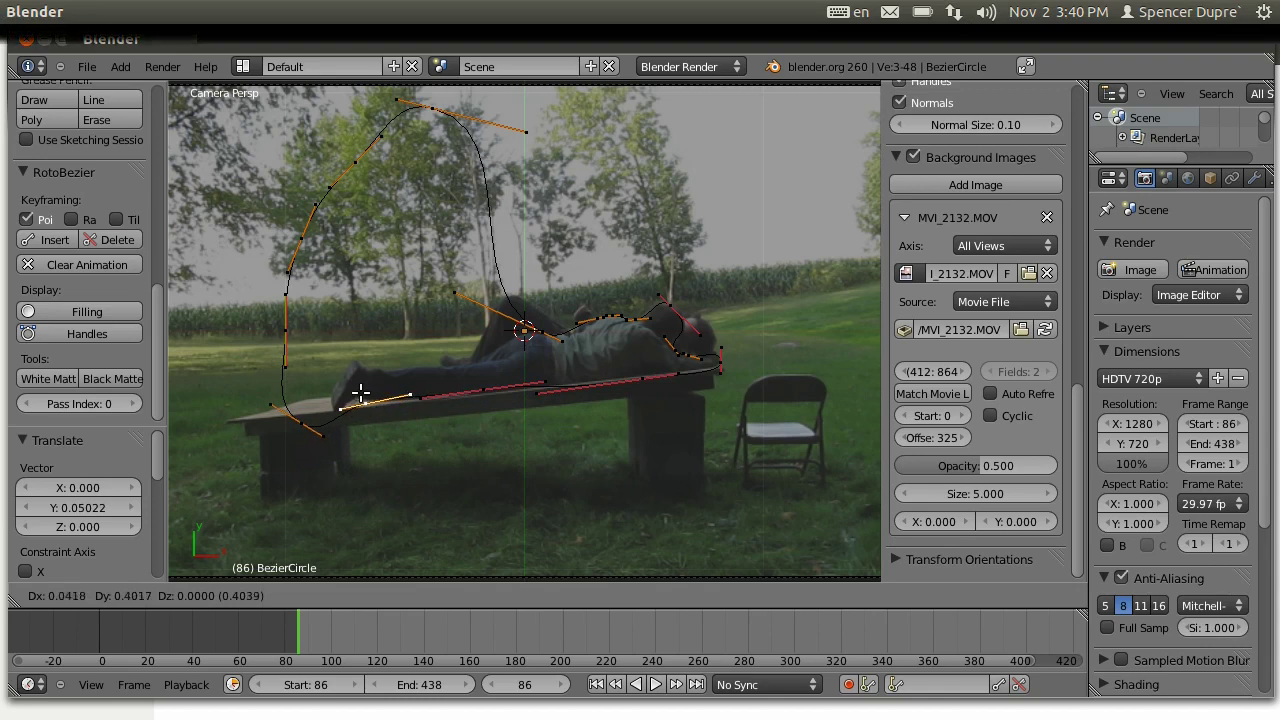
pyautogui.click(355, 390)
pyautogui.rightClick(295, 428)
pyautogui.press('g')
pyautogui.click(332, 413)
# - Bring the next two points of the outer arc in to the sole and heel of the shoe
pyautogui.rightClick(303, 323)
pyautogui.press('g')
pyautogui.click(350, 380)
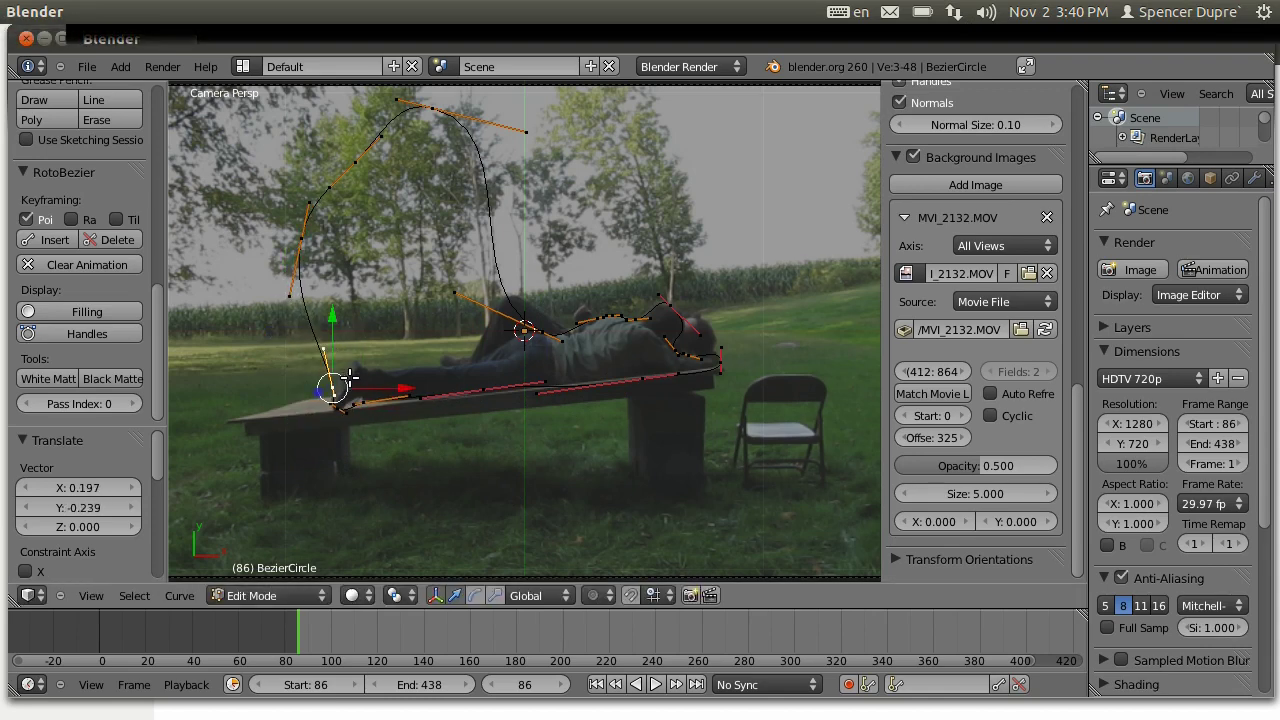
pyautogui.rightClick(311, 233)
pyautogui.press('g')
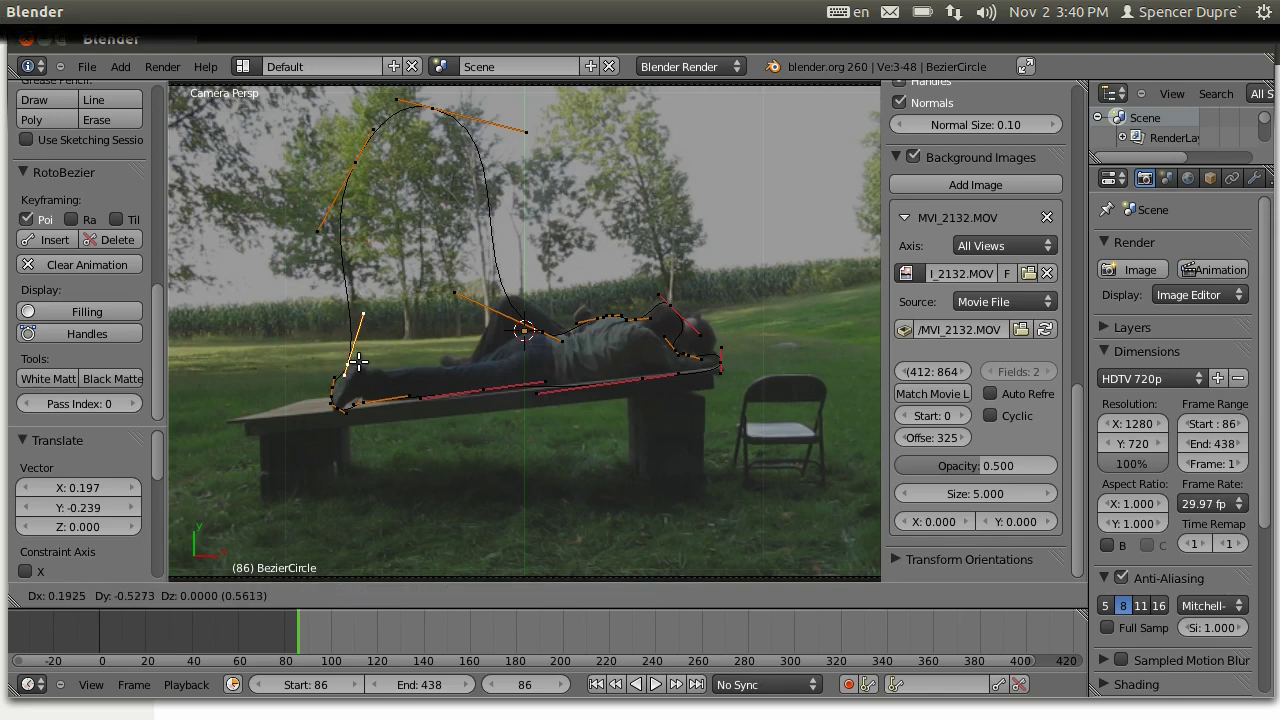
pyautogui.click(358, 360)
# - Pull the last two points of the upper arc down to the ankle and along the top of the leg
pyautogui.rightClick(371, 171)
pyautogui.press('g')
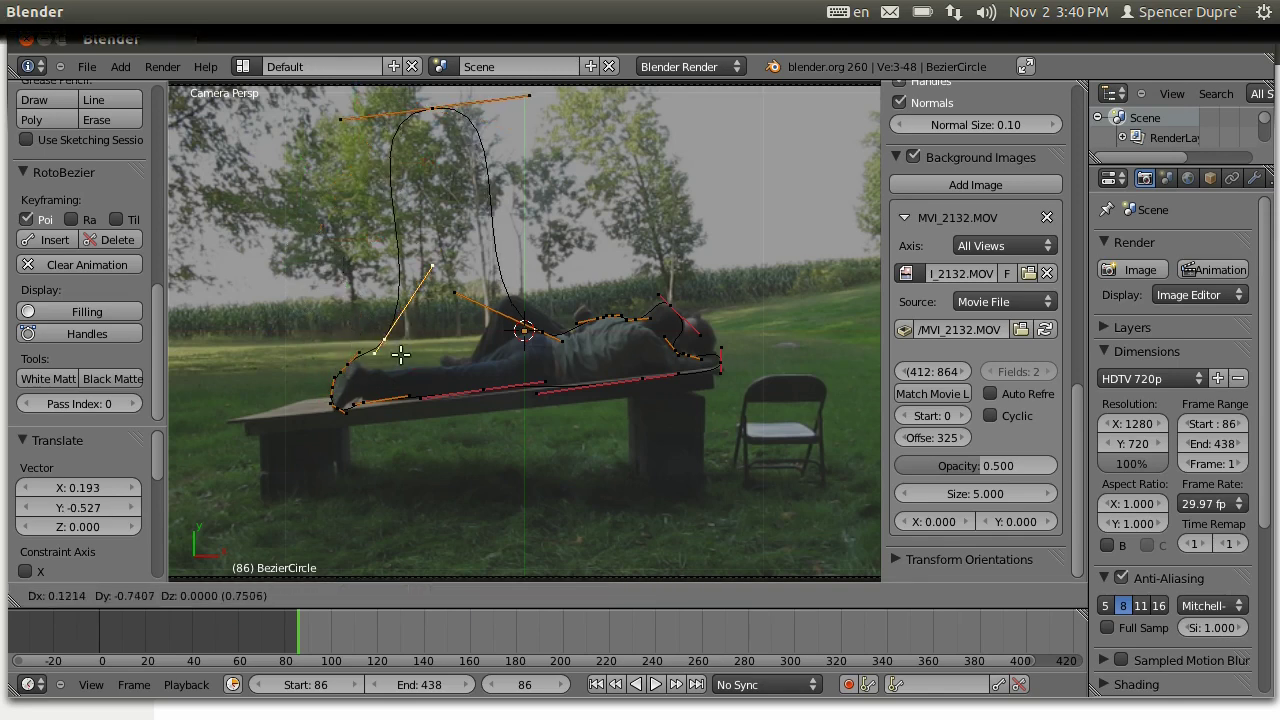
pyautogui.click(390, 378)
pyautogui.rightClick(432, 107)
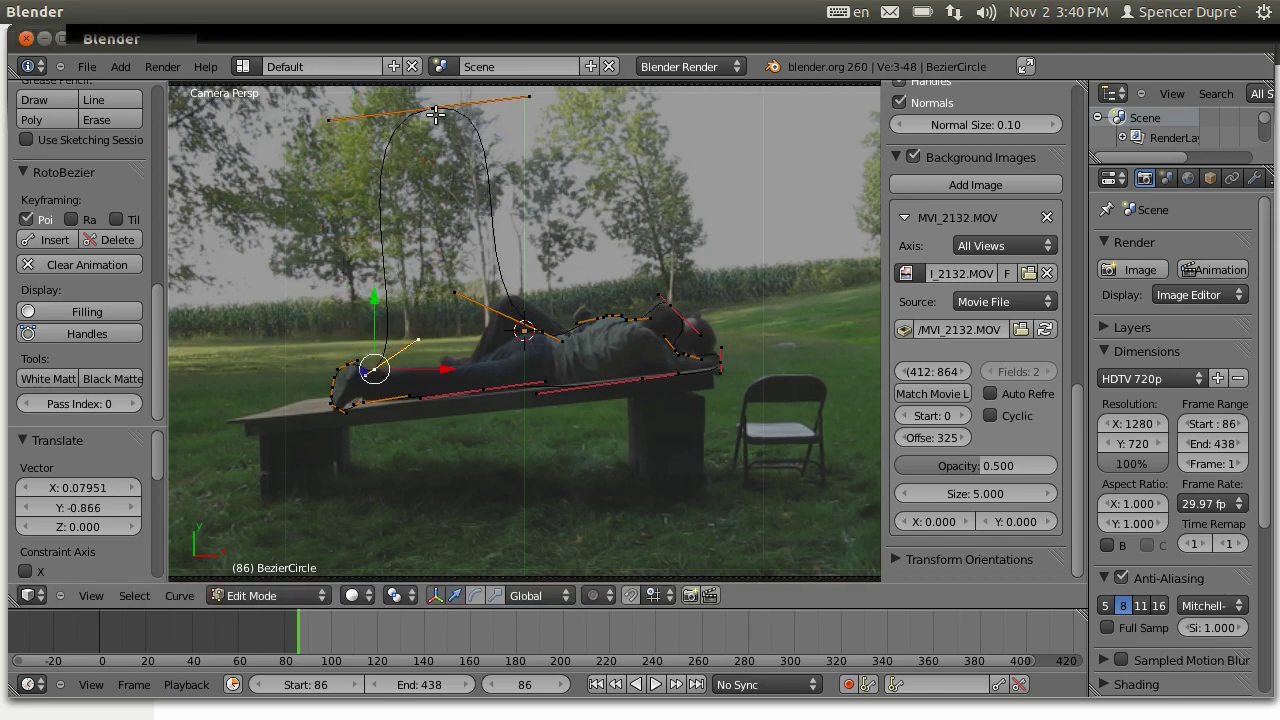
pyautogui.press('g')
pyautogui.click(455, 364)
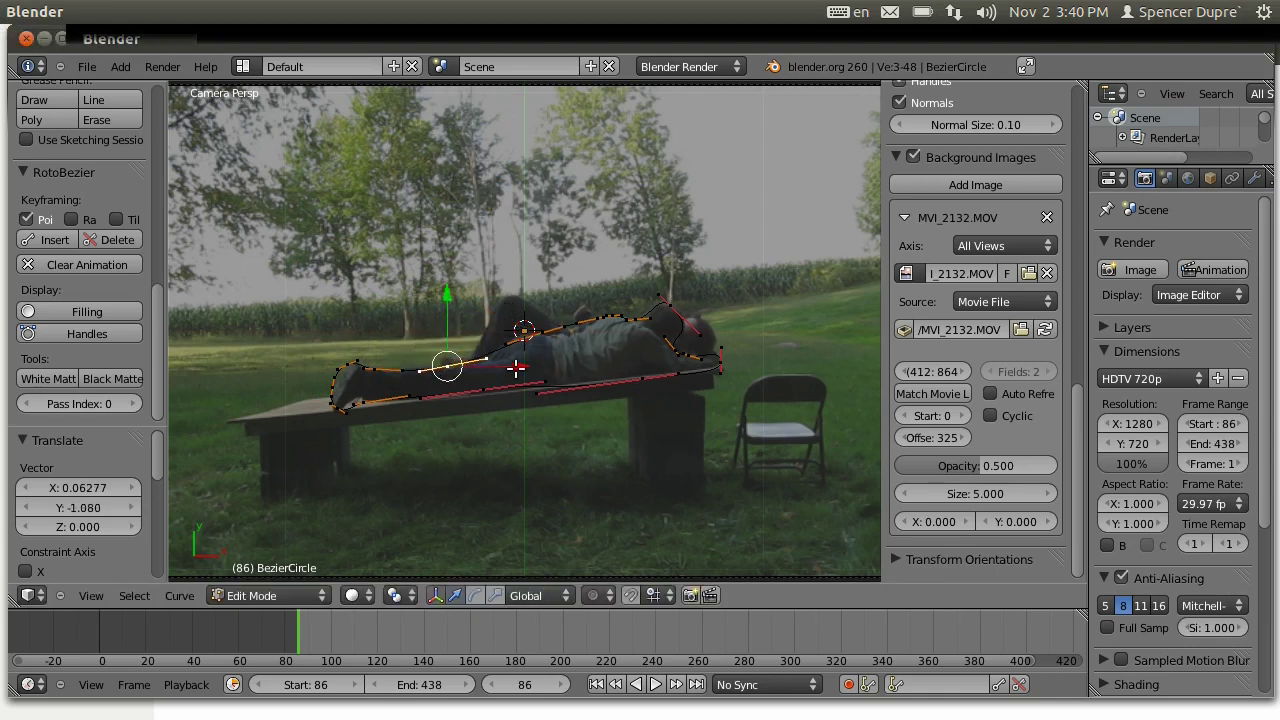
# - Subdivide the curve between the hip and chest points, then fit the new point at the waist and move the neighbouring point onto the hip
pyautogui.scroll(4, 517, 366)
pyautogui.rightClick(579, 333)
pyautogui.rightClick(692, 302)
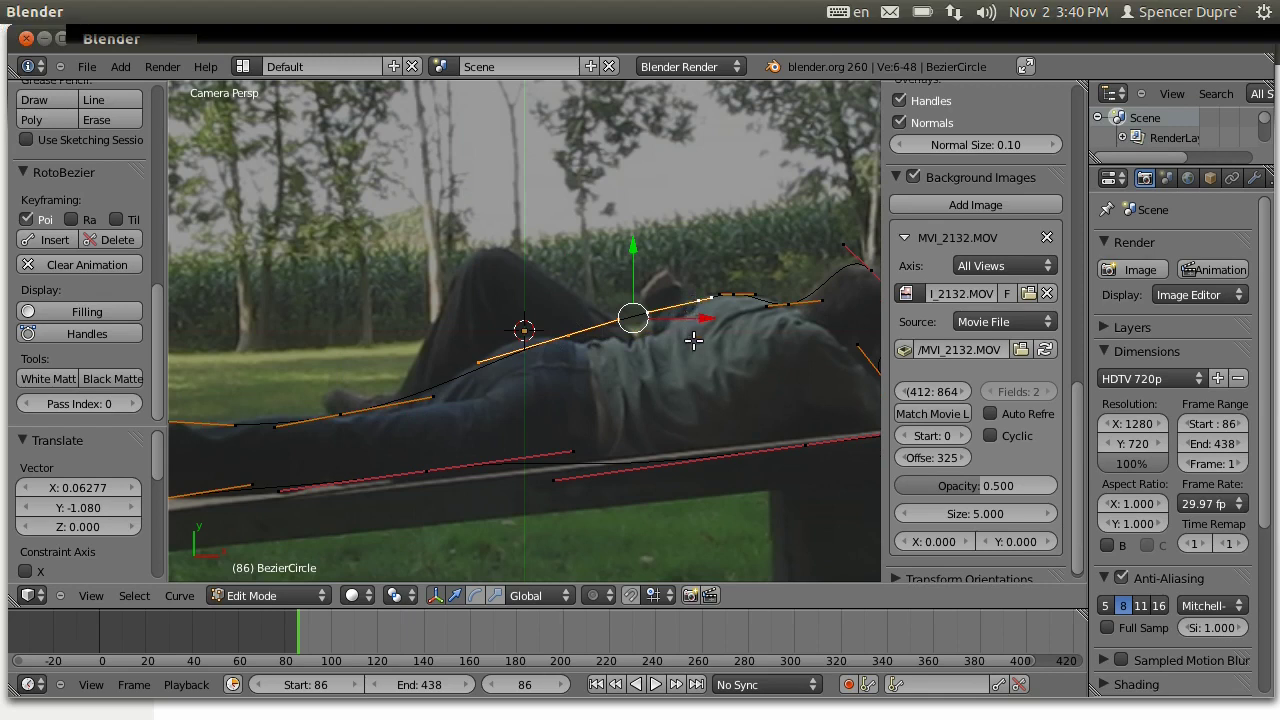
pyautogui.press('w')
pyautogui.click(625, 297)
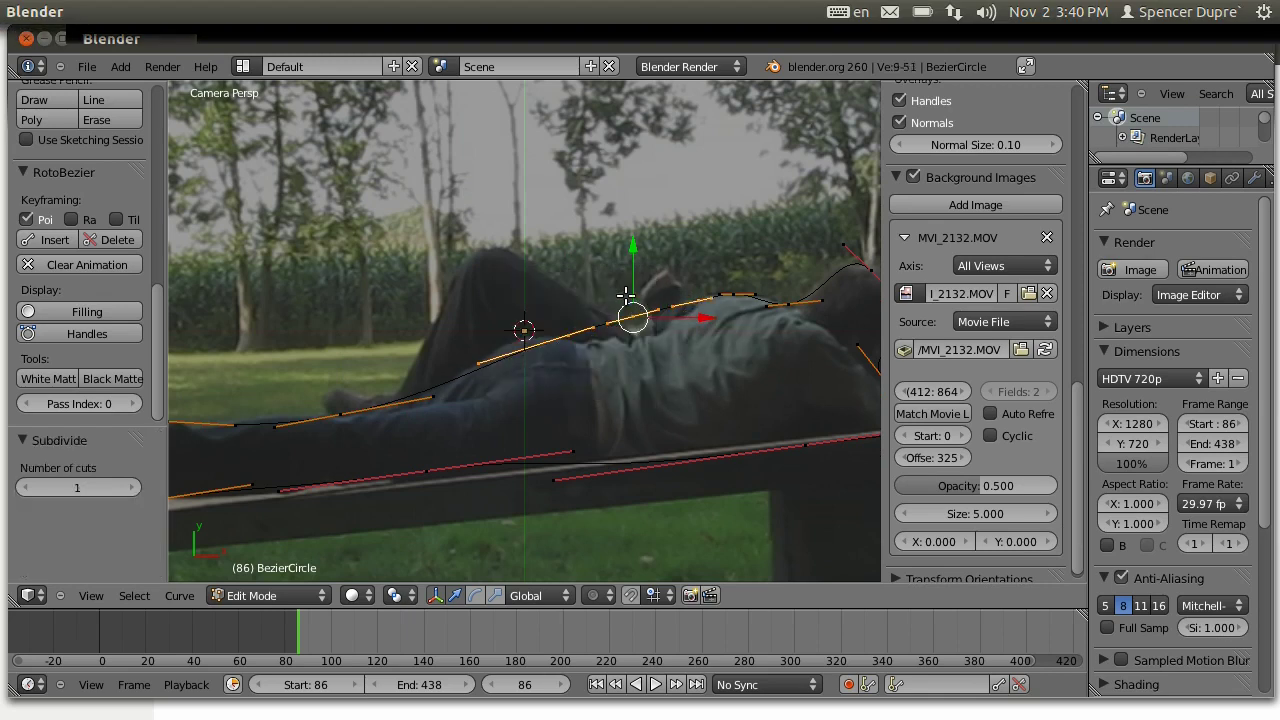
pyautogui.press('g')
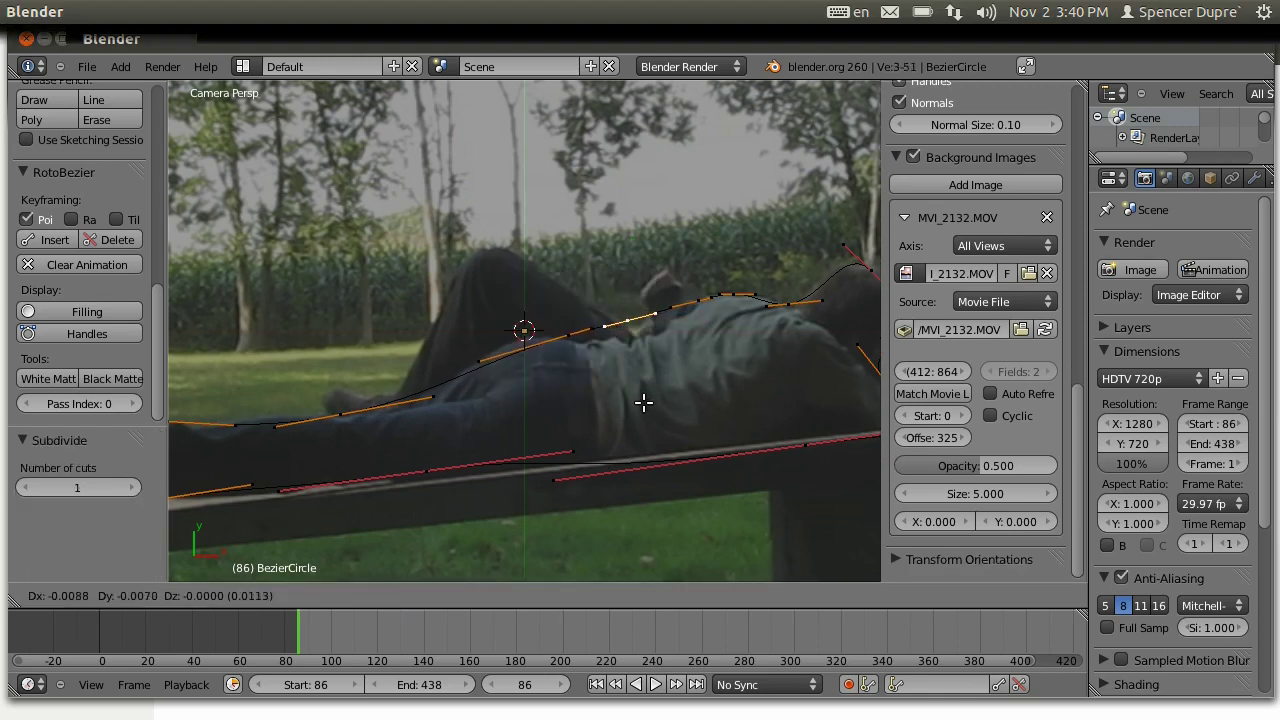
pyautogui.click(648, 419)
pyautogui.press('g')
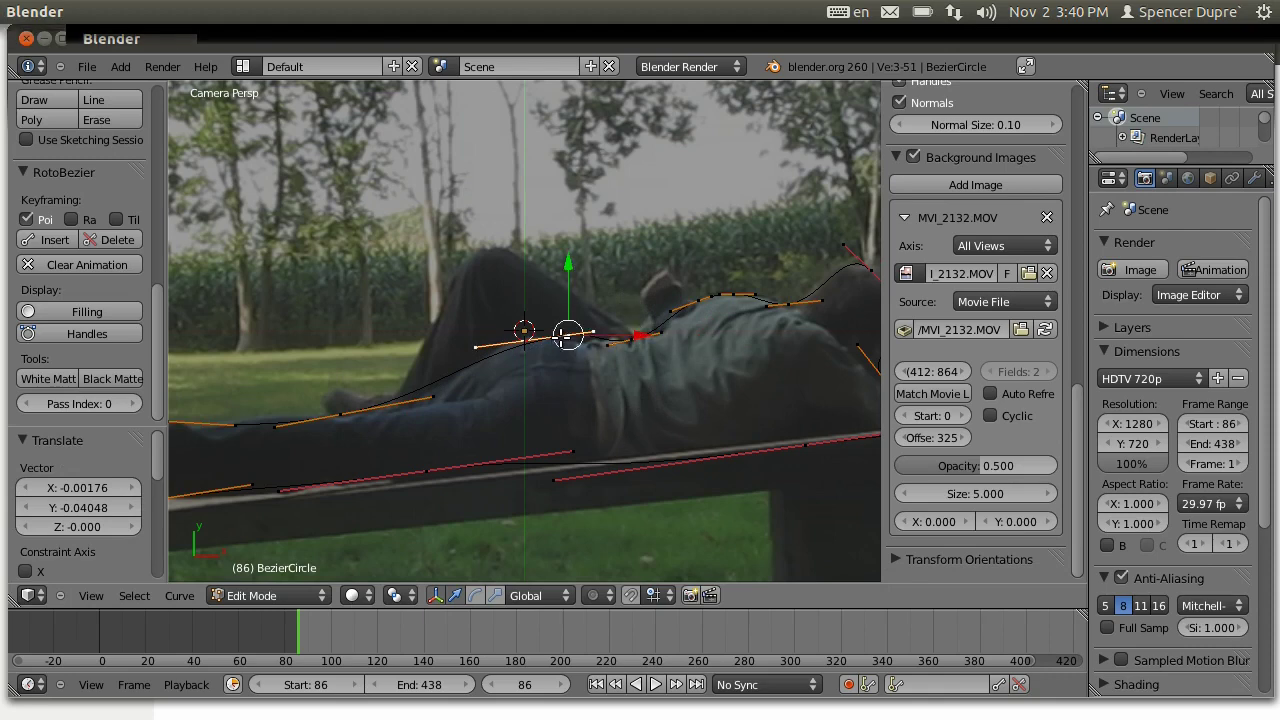
pyautogui.click(527, 335)
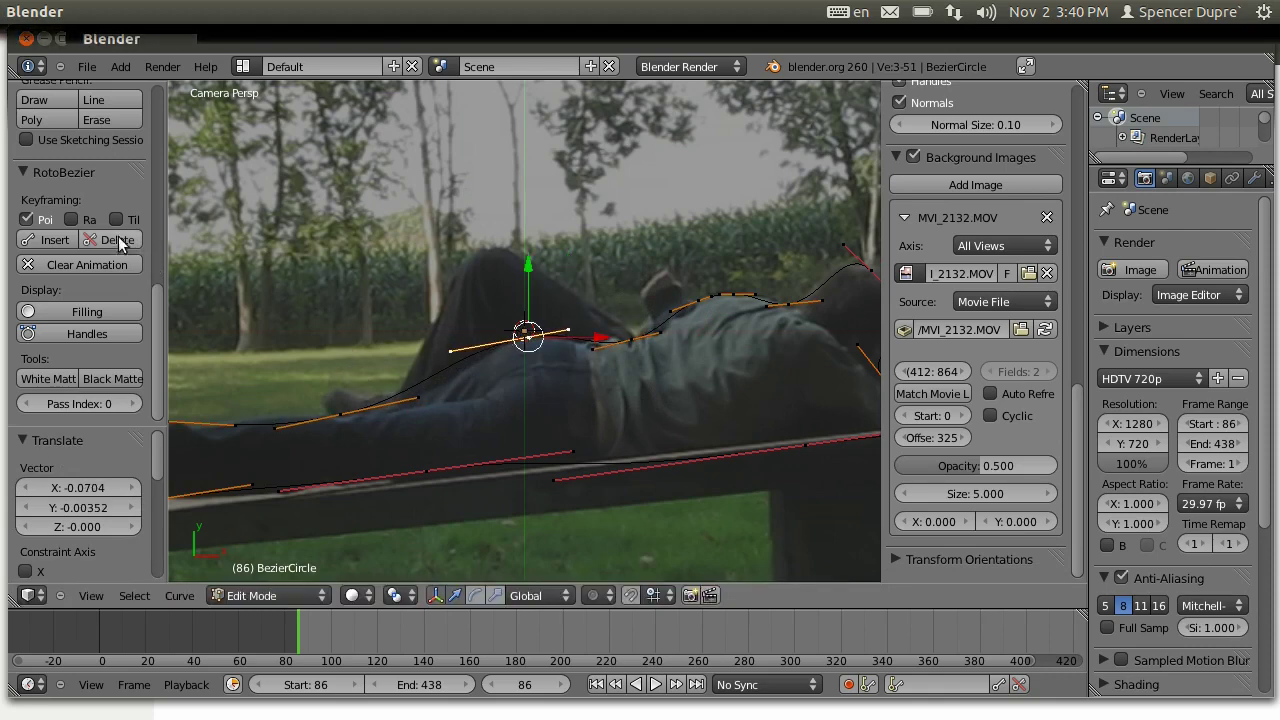
pyautogui.scroll(8, 116, 230)
pyautogui.scroll(-5, 100, 230)
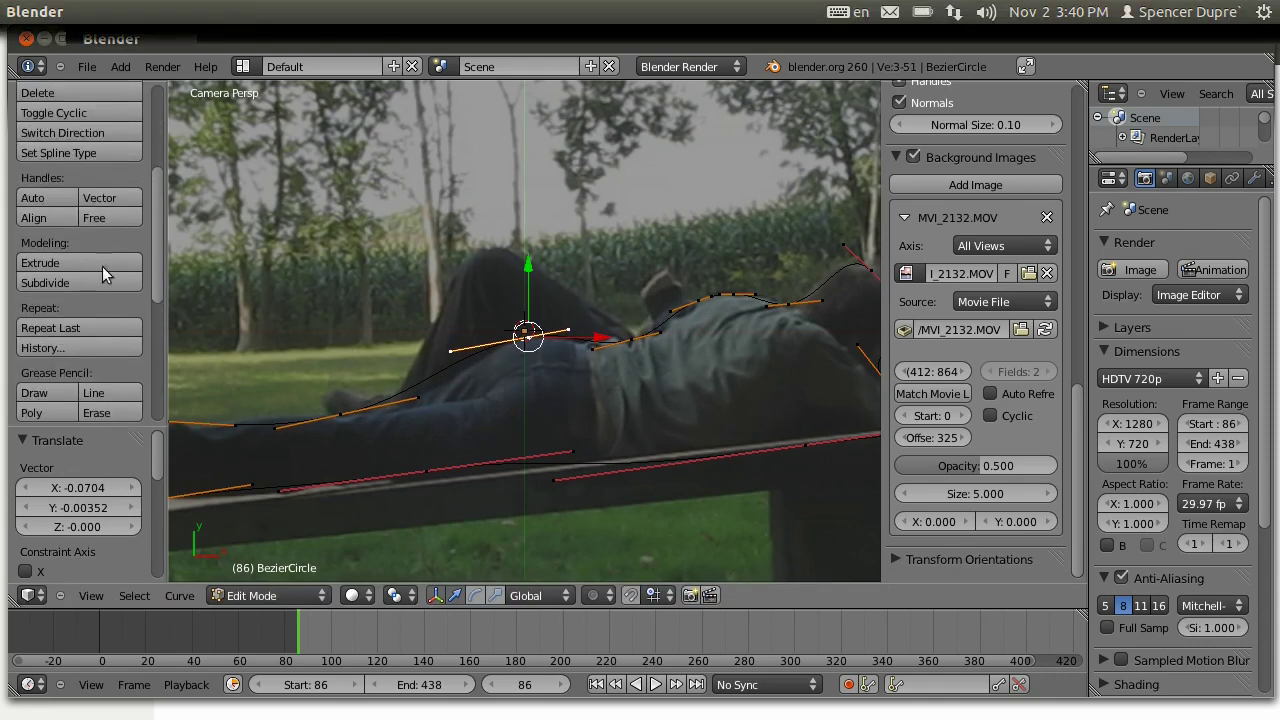
pyautogui.scroll(-1, 106, 285)
pyautogui.scroll(6, 105, 290)
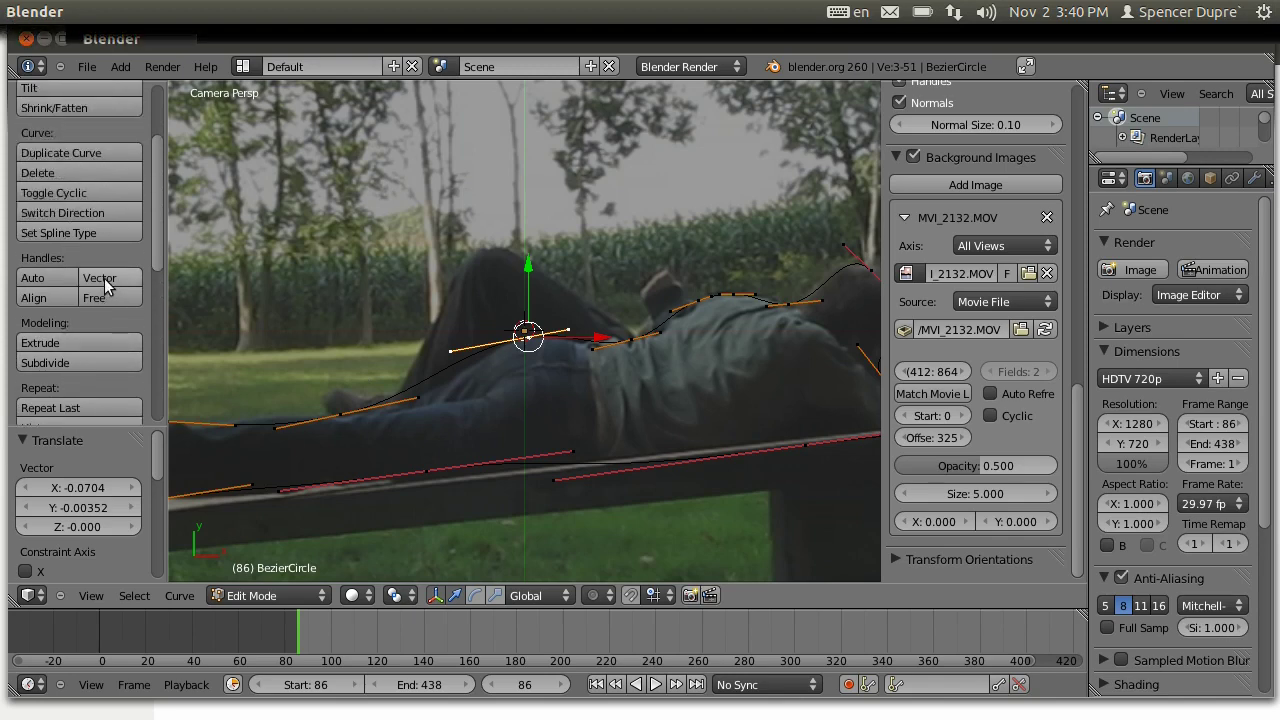
pyautogui.scroll(-7, 102, 270)
pyautogui.scroll(2, 105, 300)
pyautogui.scroll(1, 105, 310)
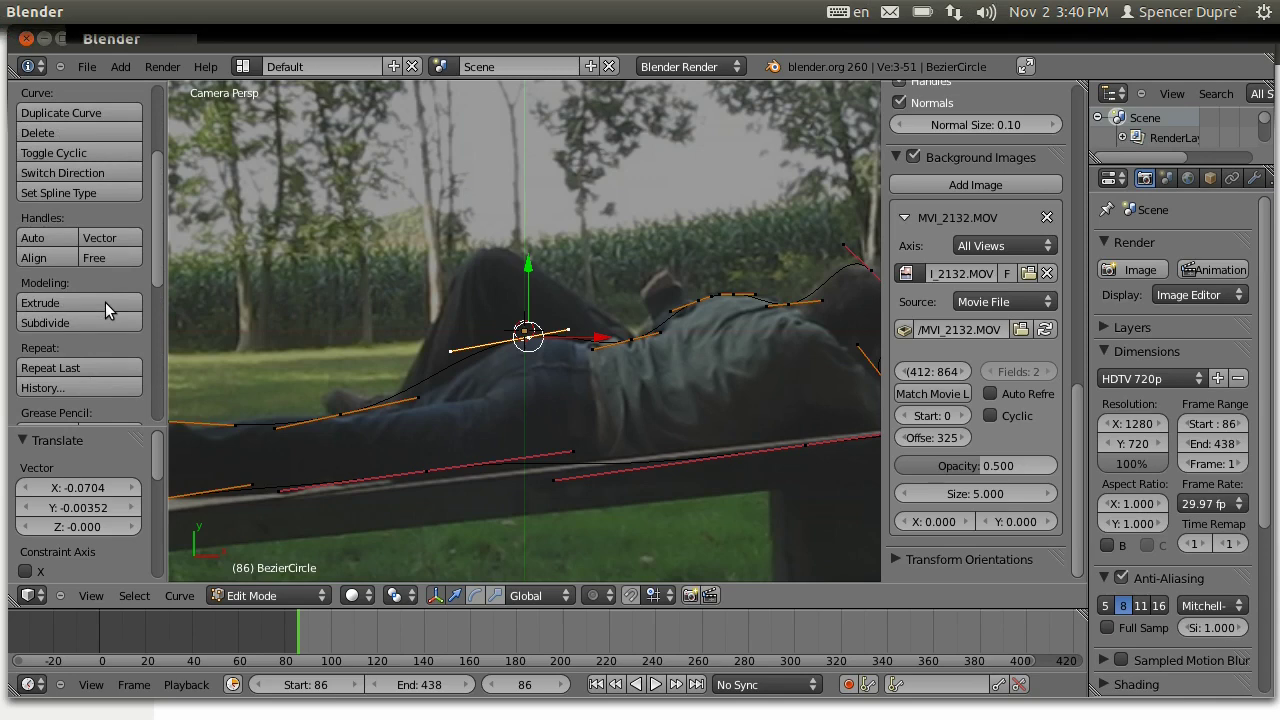
pyautogui.click(103, 320)
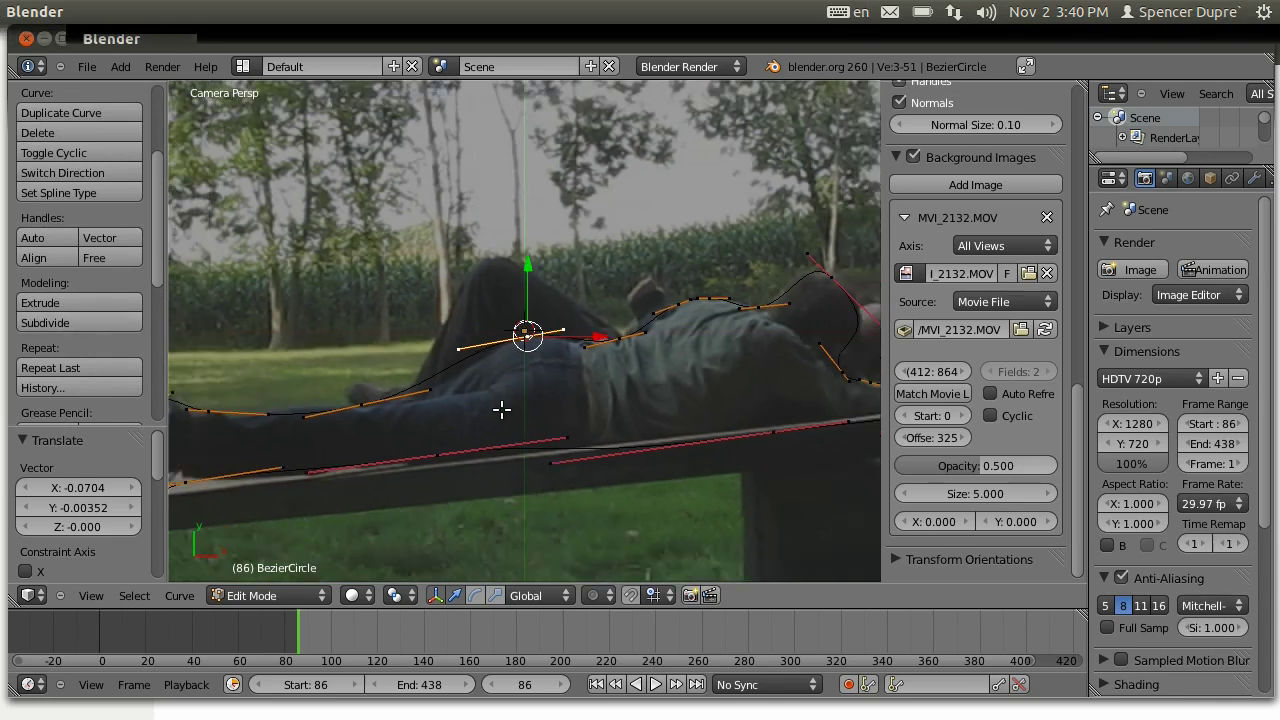
# - Adjust the leg point's handle so the curve follows the top edge of the thigh
pyautogui.rightClick(452, 393)
pyautogui.press('g')
pyautogui.click(488, 392)
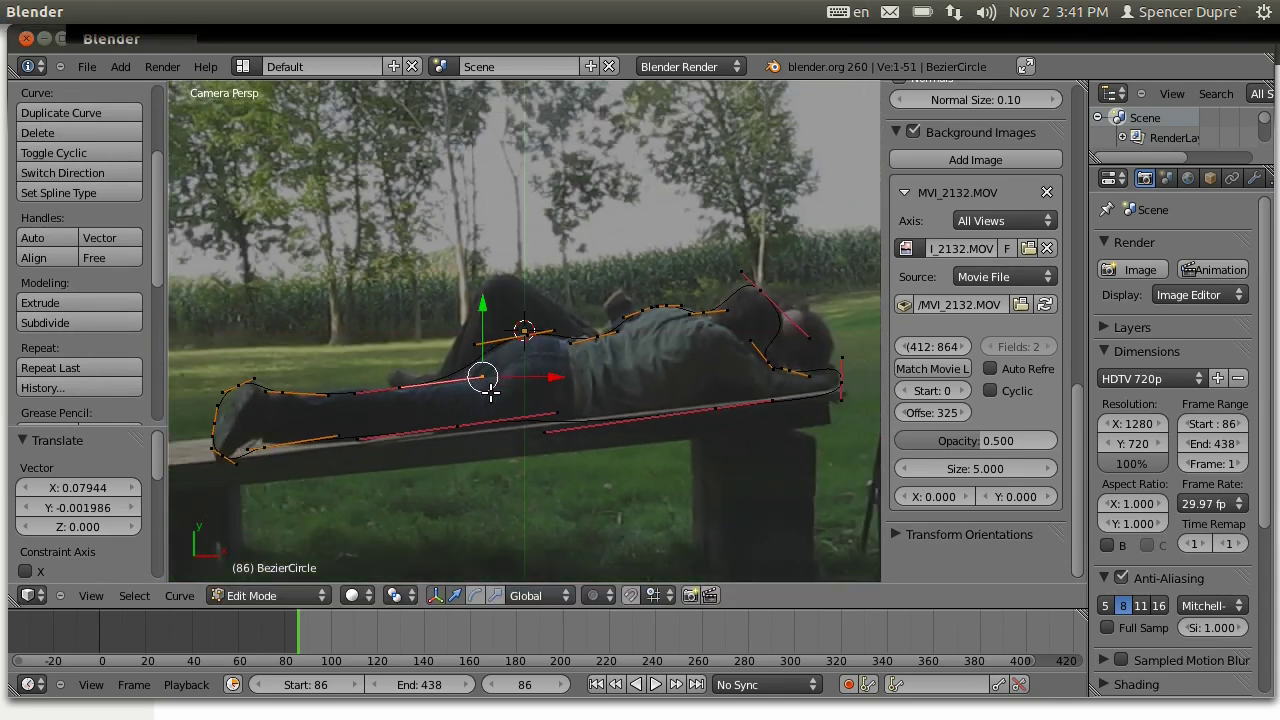
# - Shift the toe point to the tip of the shoe and move the next lower point to the underside of the ankle
pyautogui.keyDown('shift'); pyautogui.moveTo(440, 382); pyautogui.dragTo(508, 318, button='middle'); pyautogui.keyUp('shift')
pyautogui.scroll(2, 340, 378)
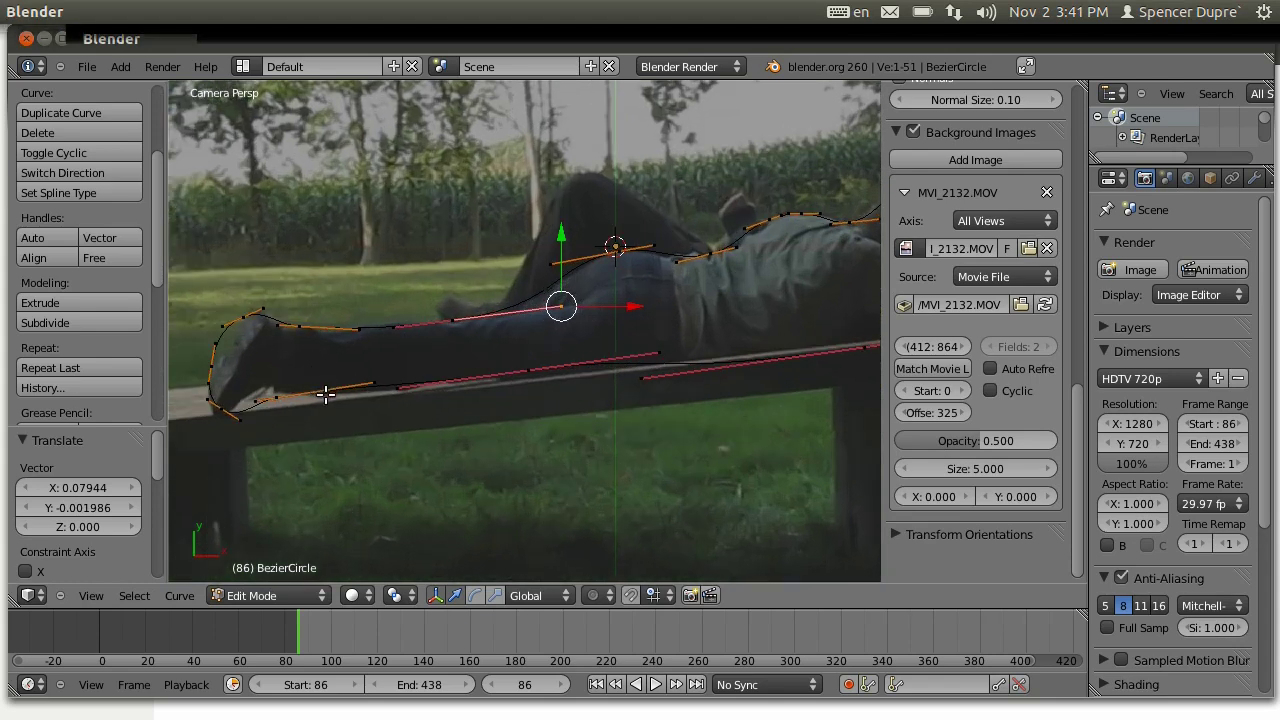
pyautogui.keyDown('shift'); pyautogui.moveTo(323, 393); pyautogui.dragTo(402, 390, button='middle'); pyautogui.keyUp('shift')
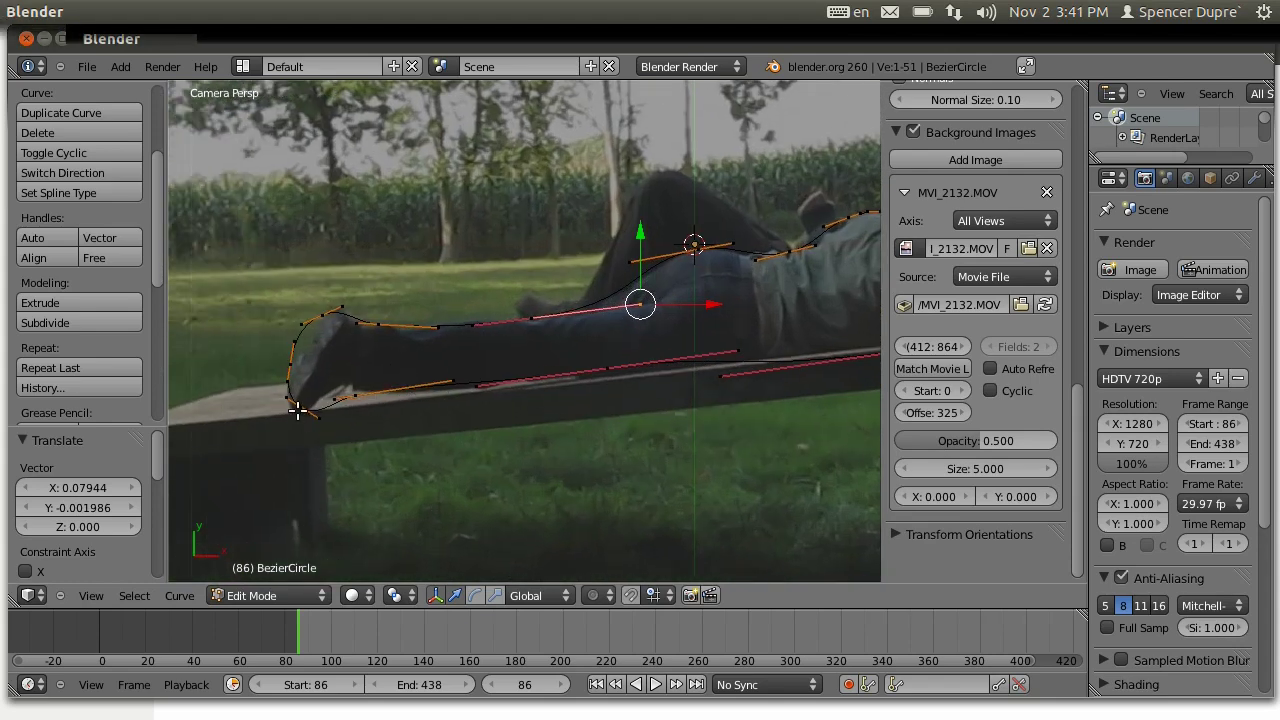
pyautogui.rightClick(298, 410)
pyautogui.press('g')
pyautogui.click(292, 416)
pyautogui.press('g')
pyautogui.click(343, 393)
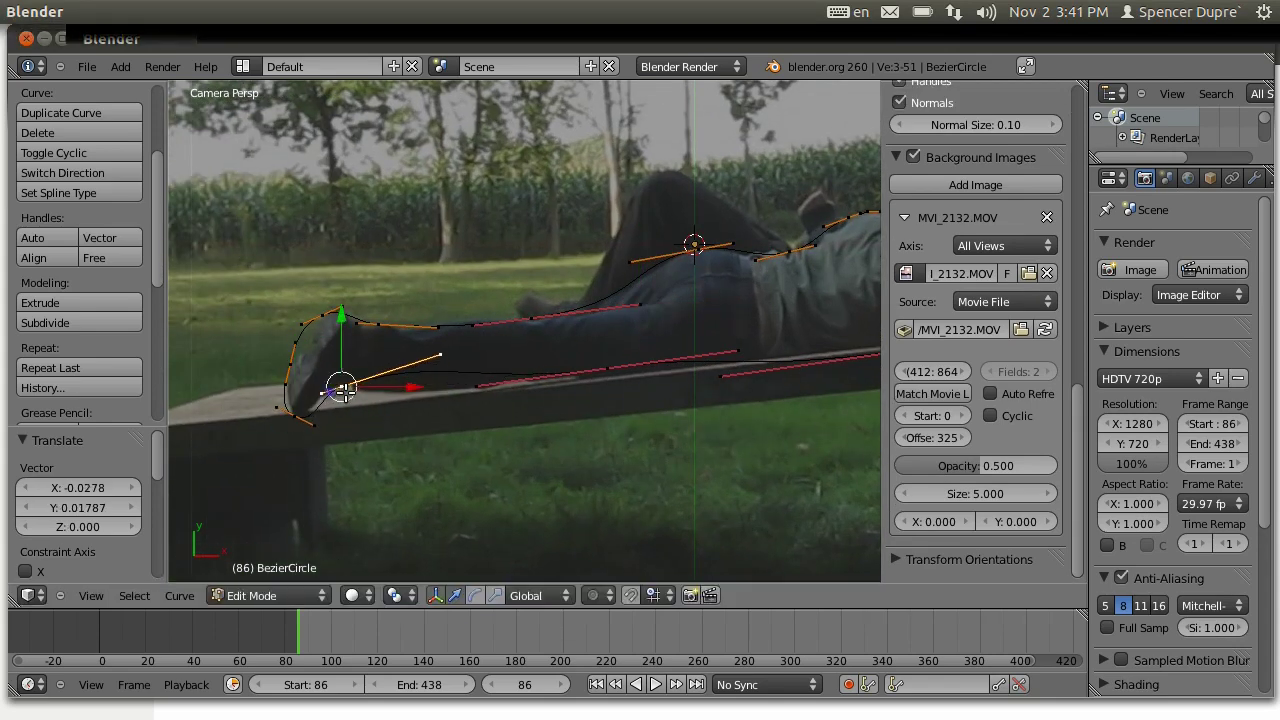
# - Reposition the curve controls along the sole to follow the shoe's outer edge near the heel
pyautogui.rightClick(323, 325)
pyautogui.press('g')
pyautogui.click(294, 343)
pyautogui.press('g')
pyautogui.click(305, 343)
# - Adjust the handles between the toe and sole points to fit the curve tightly to the shoe
pyautogui.rightClick(283, 400)
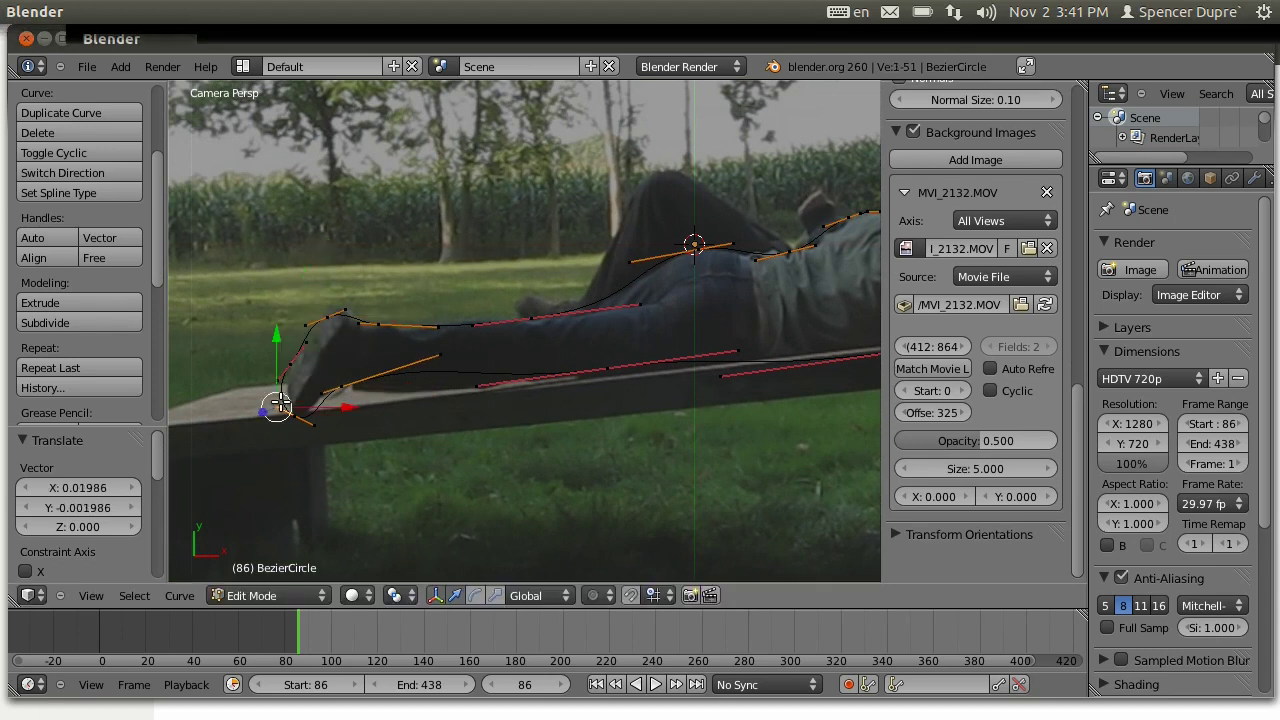
pyautogui.press('g')
pyautogui.click(285, 399)
pyautogui.press('g')
pyautogui.click(283, 378)
pyautogui.press('g')
pyautogui.click(298, 369)
# - Adjust the point beneath the ankle and its handle to follow the underside of the foot and leg
pyautogui.rightClick(337, 382)
pyautogui.press('g')
pyautogui.click(347, 380)
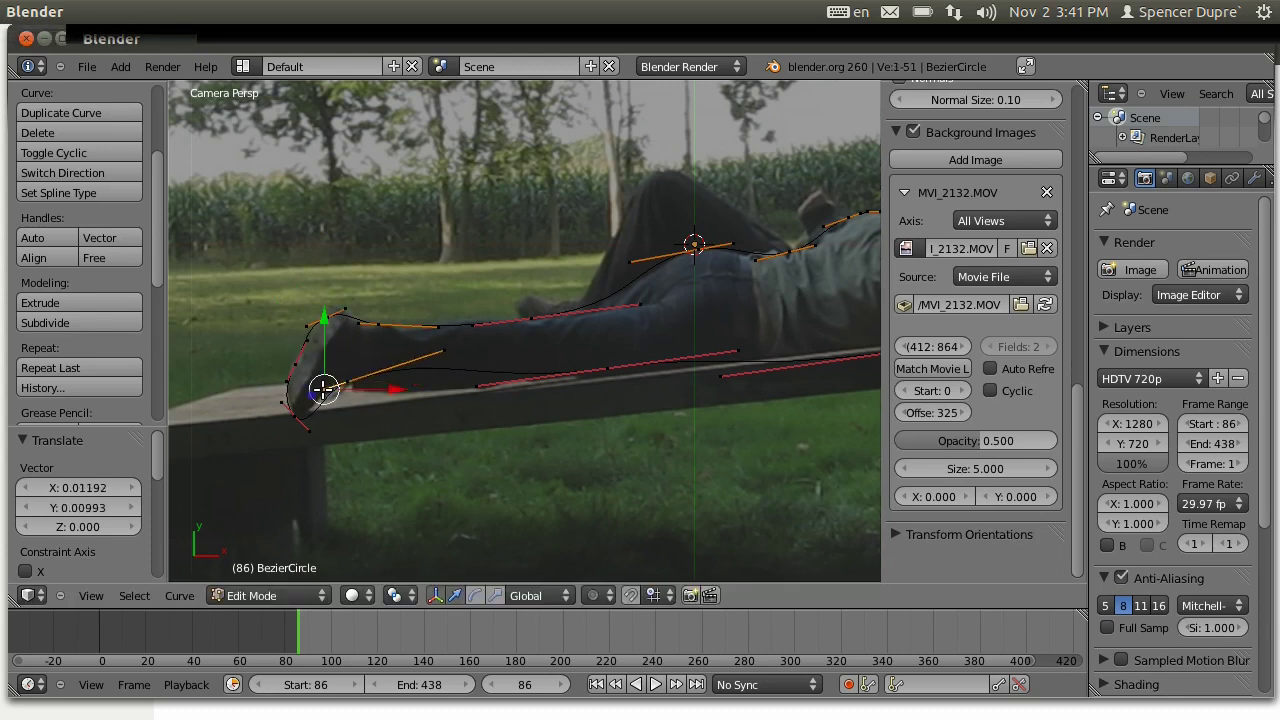
pyautogui.press('g')
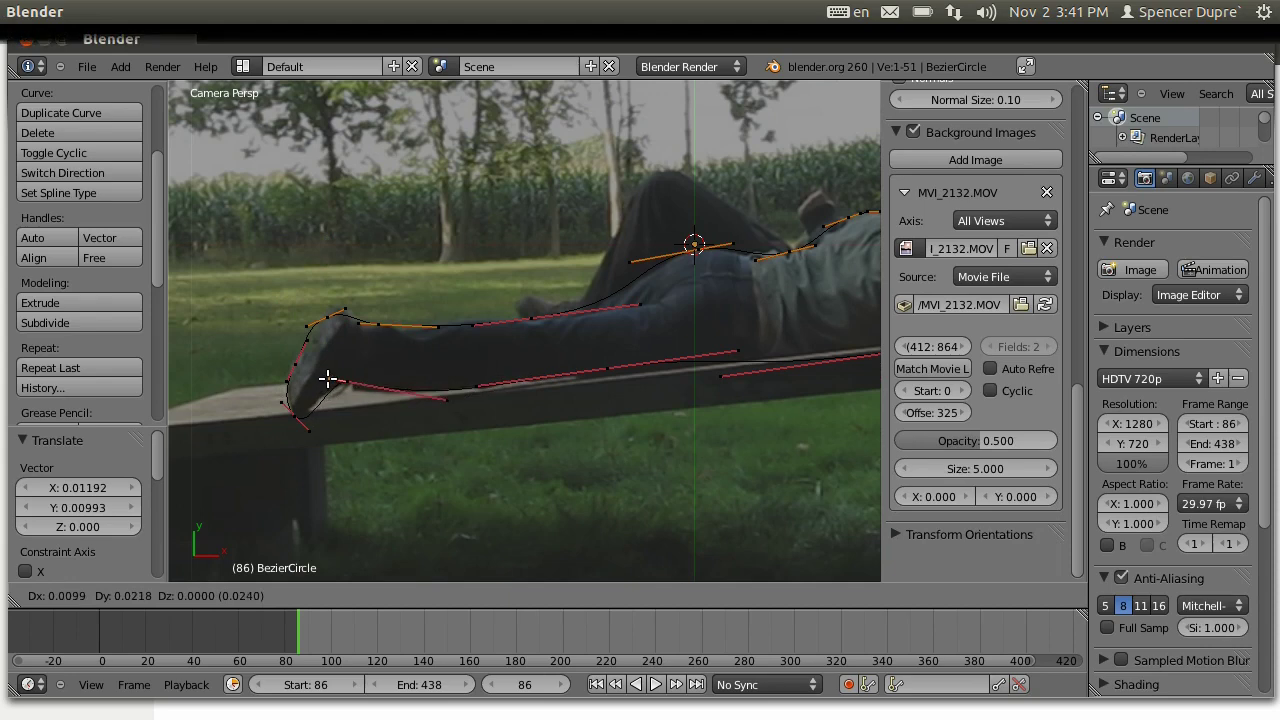
pyautogui.click(328, 375)
# - Lower the point beneath the thighs onto the bench edge and adjust its handle on the chest side
pyautogui.keyDown('shift'); pyautogui.moveTo(643, 386); pyautogui.dragTo(426, 380, button='middle'); pyautogui.keyUp('shift')
pyautogui.scroll(1, 420, 380)
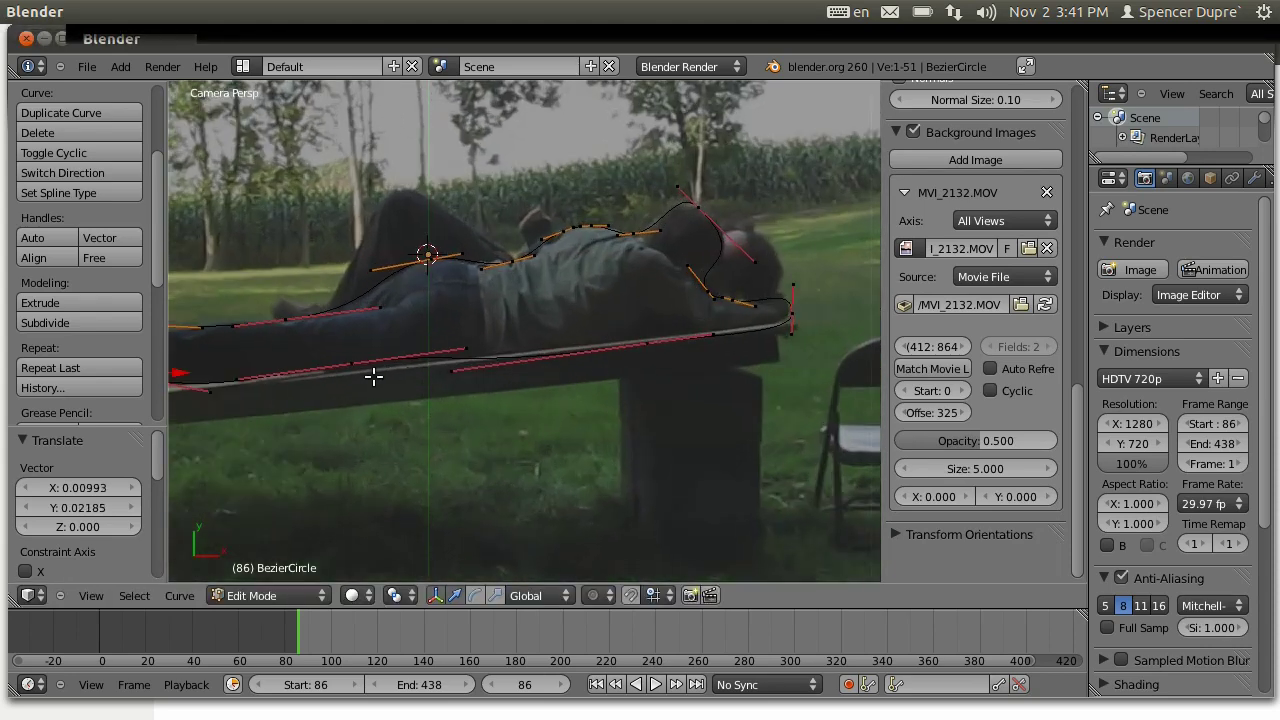
pyautogui.rightClick(352, 368)
pyautogui.press('g')
pyautogui.click(372, 383)
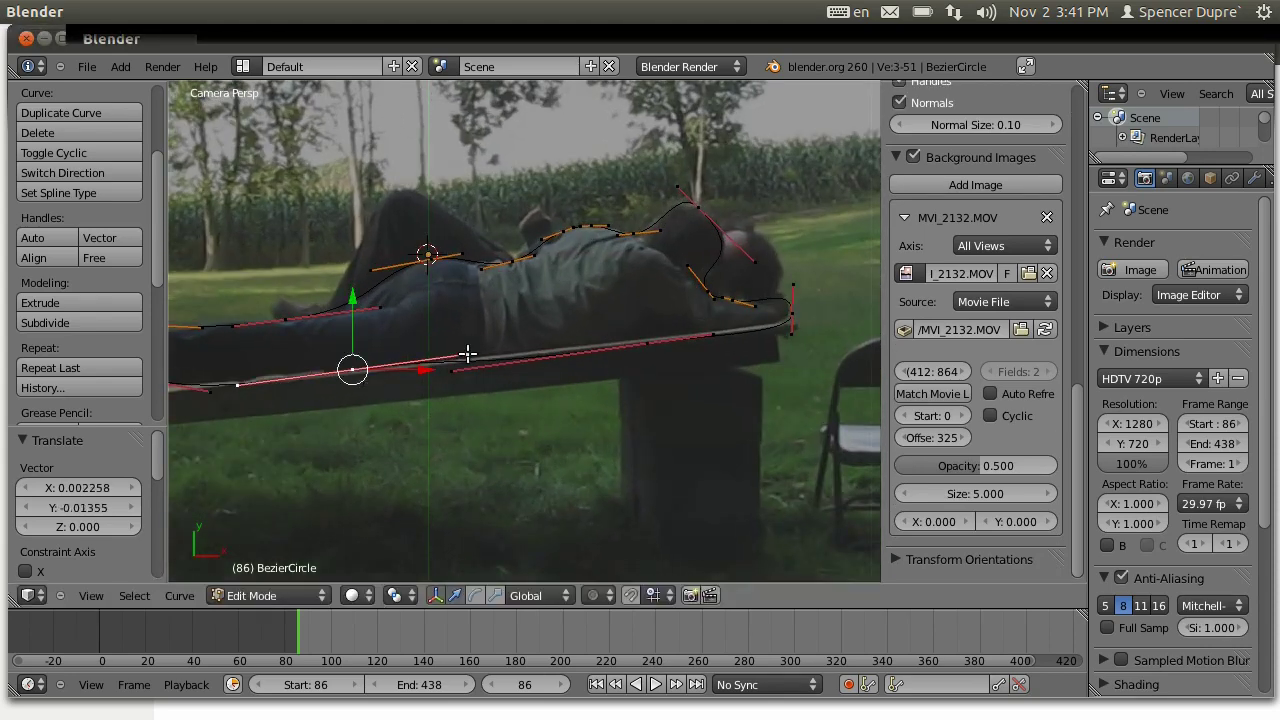
pyautogui.rightClick(468, 354)
pyautogui.press('g')
pyautogui.click(465, 362)
# - Raise the point beneath the chest and its hip-side handle to line the curve up with the bench edge
pyautogui.rightClick(460, 371)
pyautogui.press('g')
pyautogui.click(465, 366)
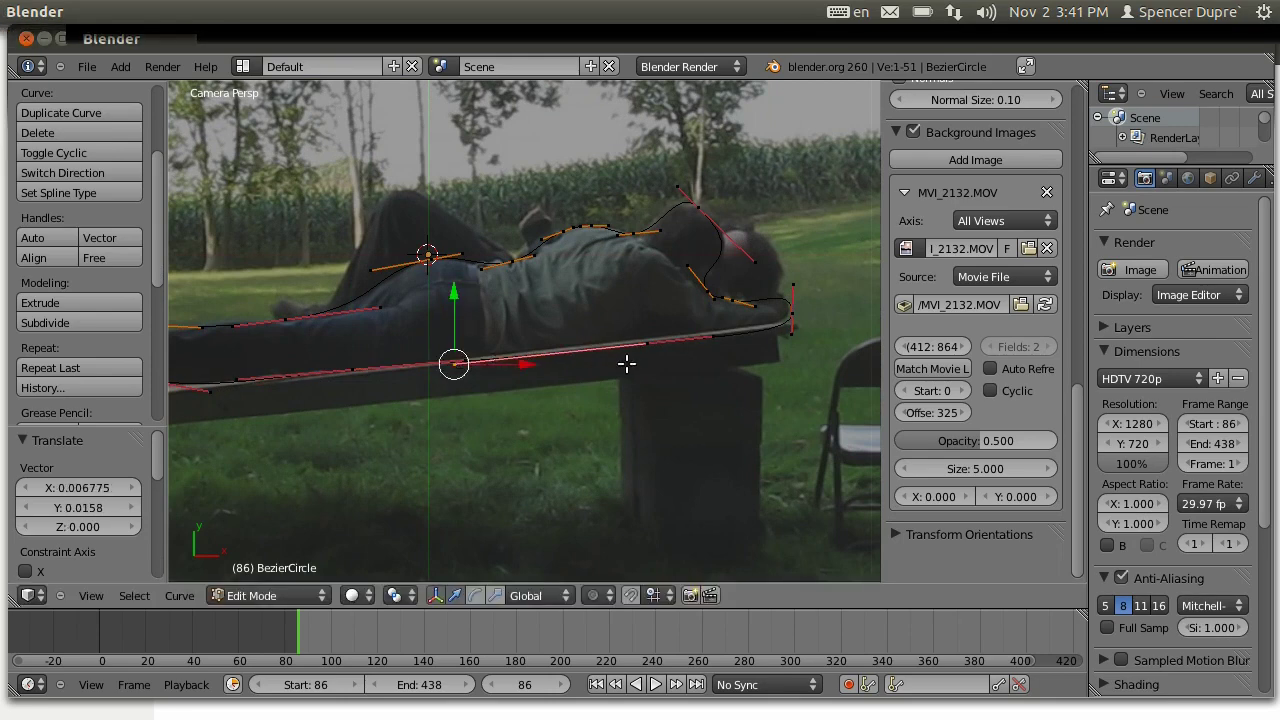
pyautogui.rightClick(645, 350)
pyautogui.press('g')
pyautogui.click(646, 349)
# - Nudge the corner point behind the head inward and slightly up to fit the end of the arm
pyautogui.scroll(2, 799, 324)
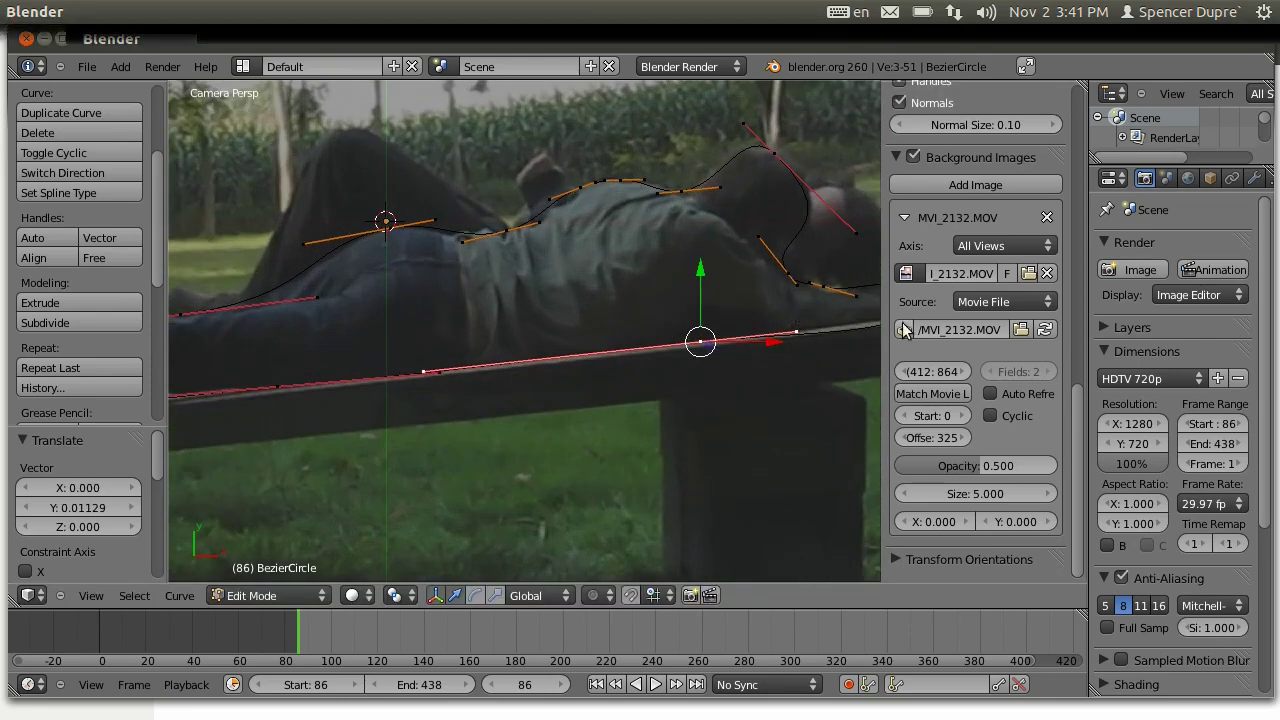
pyautogui.keyDown('shift'); pyautogui.moveTo(663, 366); pyautogui.dragTo(435, 411, button='middle'); pyautogui.keyUp('shift')
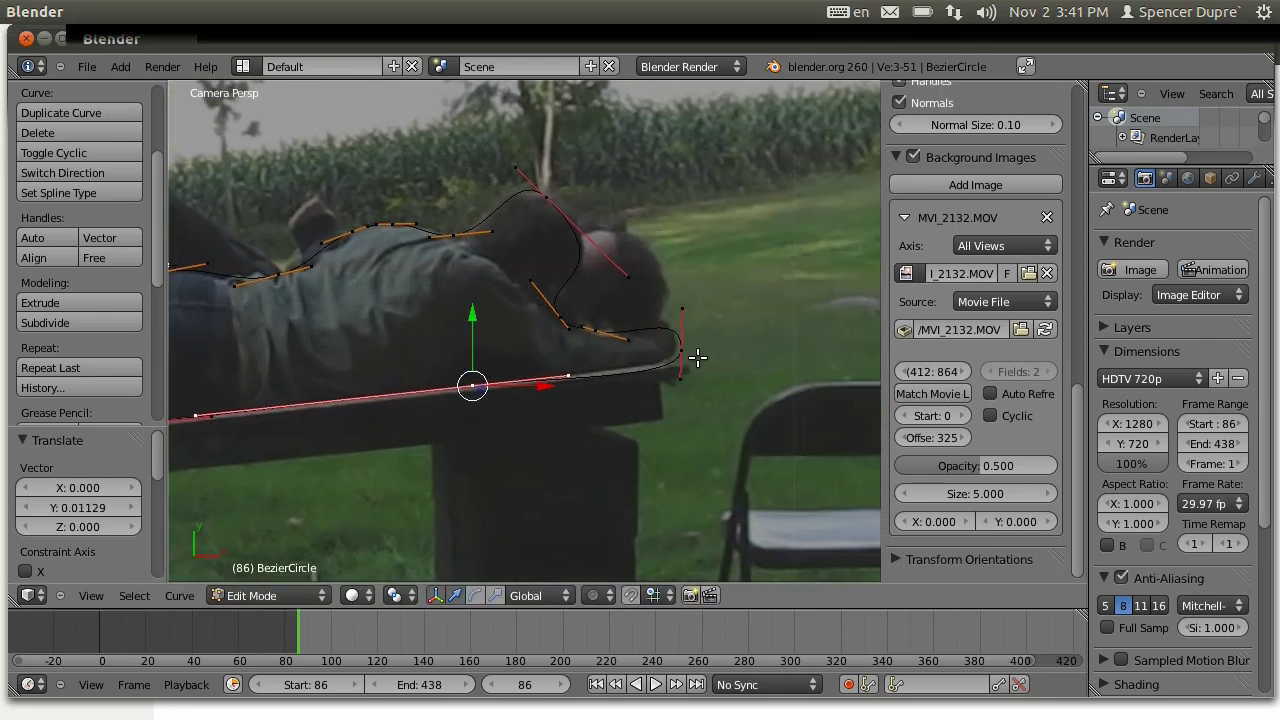
pyautogui.rightClick(697, 357)
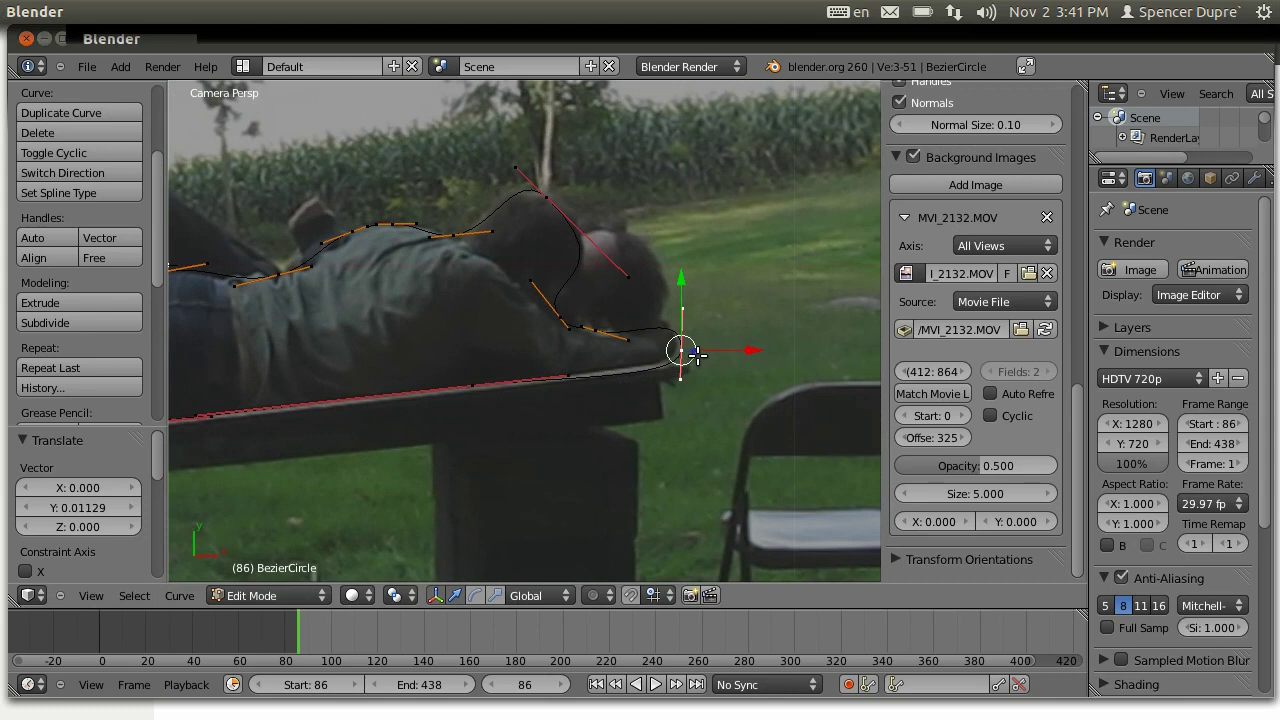
pyautogui.press('g')
pyautogui.click(691, 352)
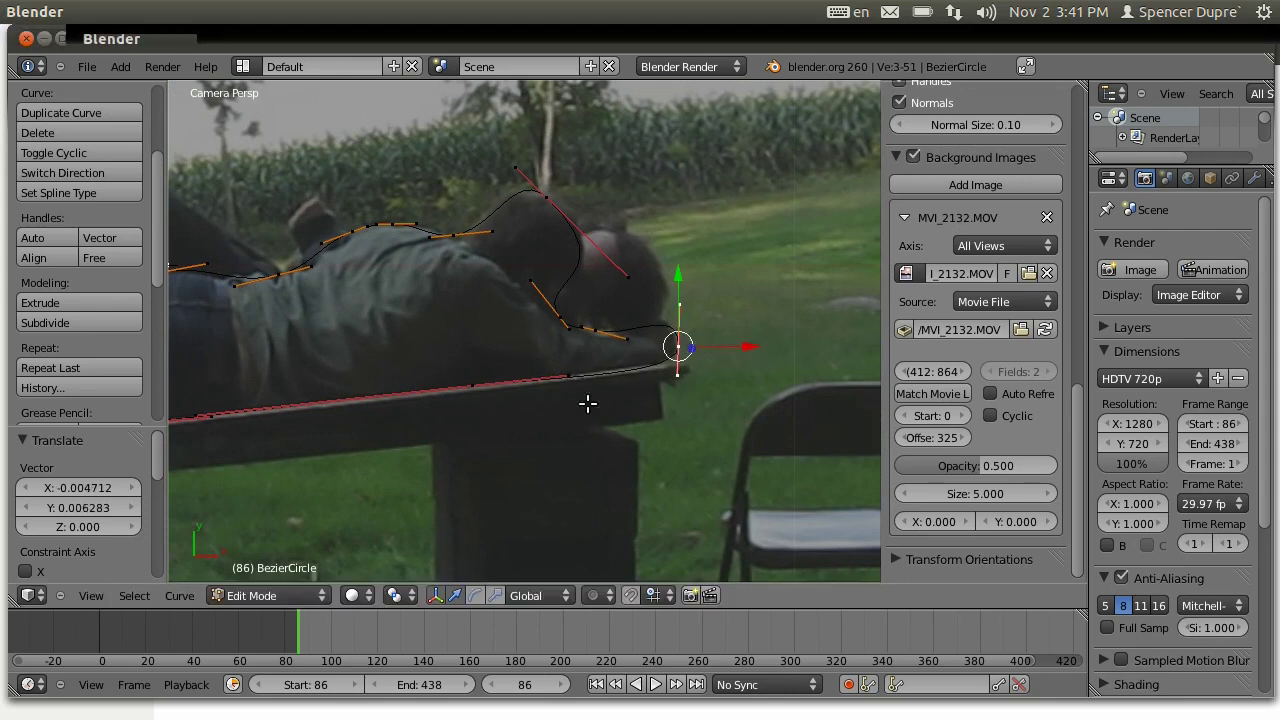
# - Subdivide the curve between the corner point and the chest's lower point, and move the new point along the bench edge beneath the arm
pyautogui.keyDown('shift'); pyautogui.rightClick(487, 398); pyautogui.keyUp('shift')
pyautogui.press('w')
pyautogui.click(619, 401)
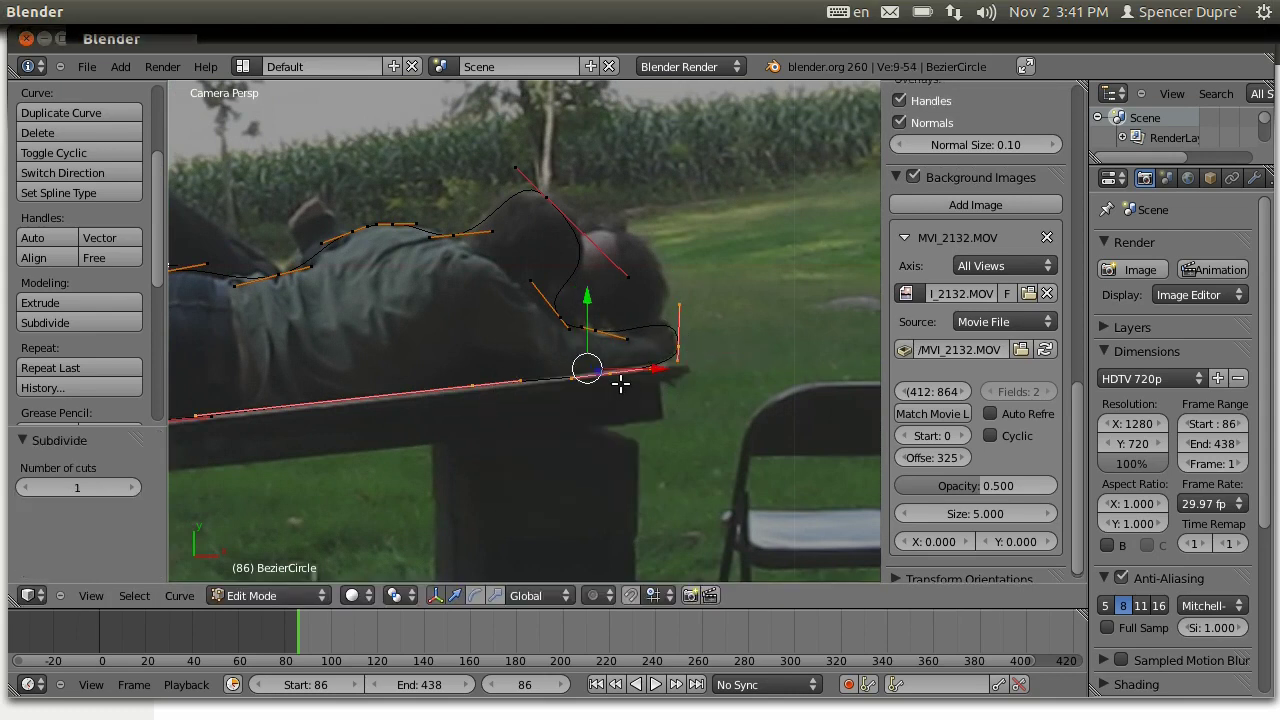
pyautogui.press('g')
pyautogui.click(637, 373)
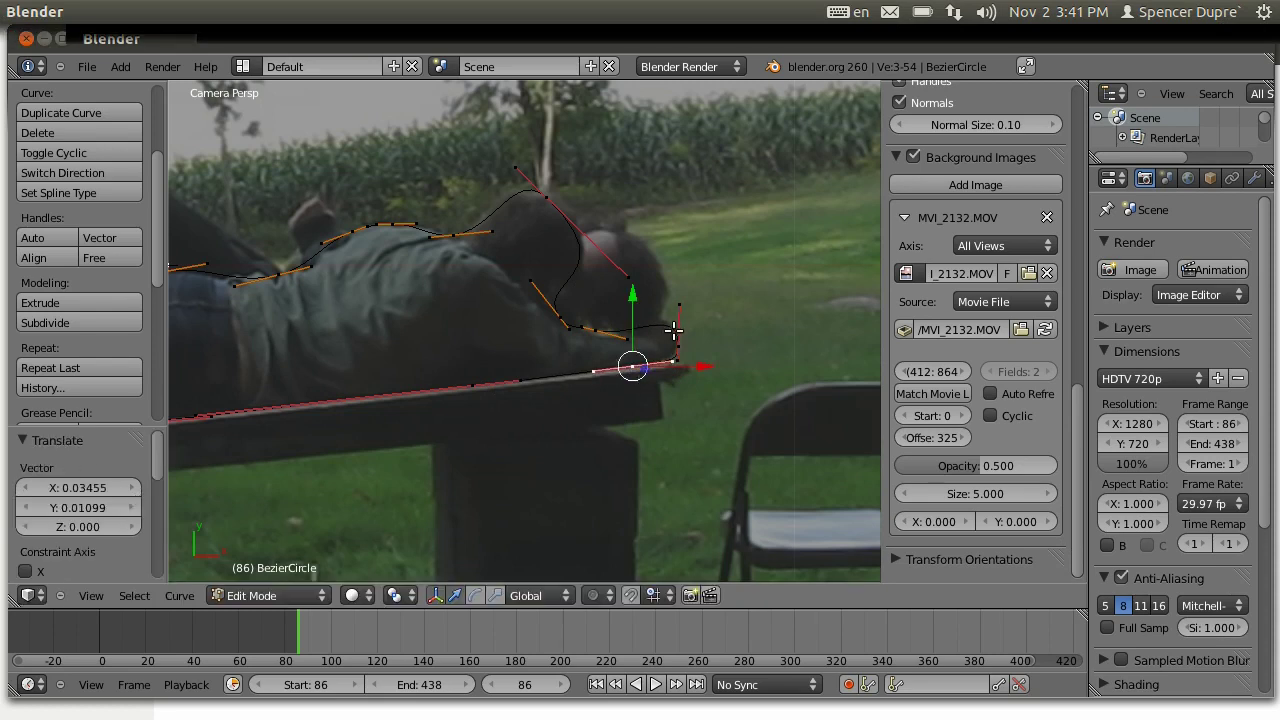
# - Reposition the upper handle of the corner point to tilt it slightly toward the head
pyautogui.rightClick(679, 311)
pyautogui.press('g')
pyautogui.click(671, 301)
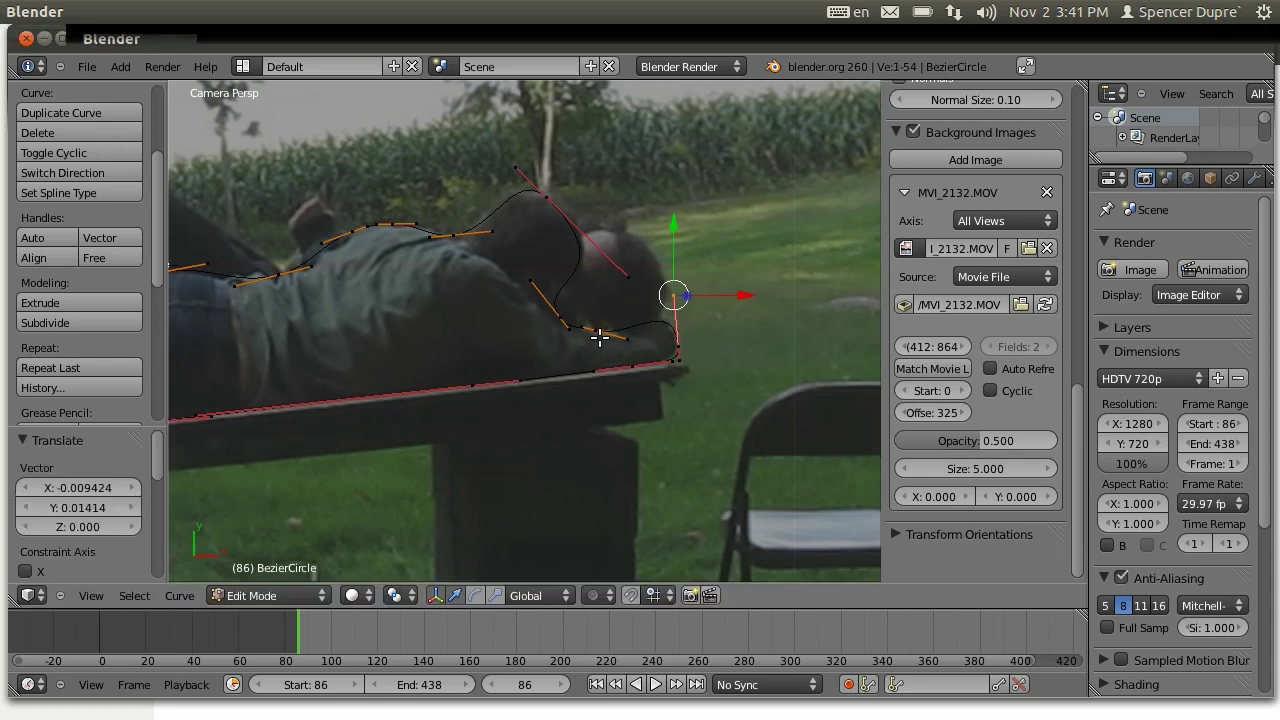
# - Subdivide the curve between the corner point and the neighbouring upper arm point, and fit the new point to the arm's upper edge
pyautogui.rightClick(600, 338)
pyautogui.keyDown('shift'); pyautogui.rightClick(681, 337); pyautogui.keyUp('shift')
pyautogui.press('w')
pyautogui.click(681, 337)
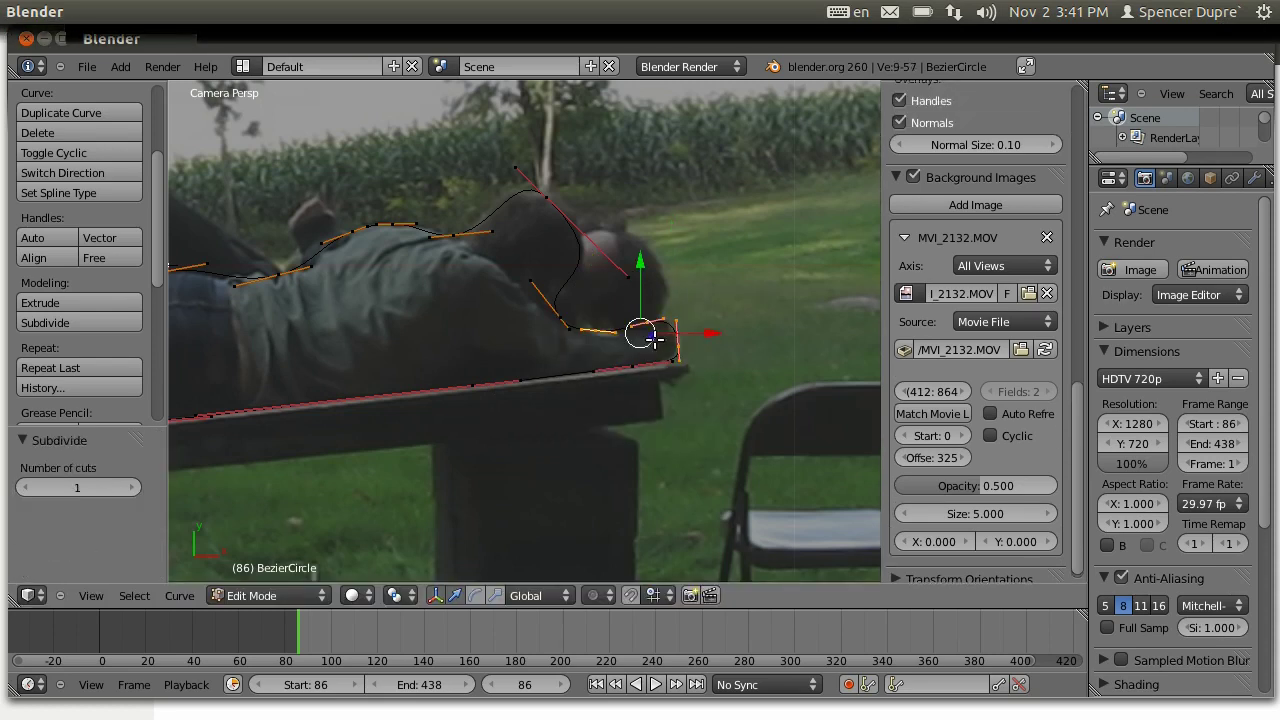
pyautogui.rightClick(646, 326)
pyautogui.press('g')
pyautogui.click(634, 329)
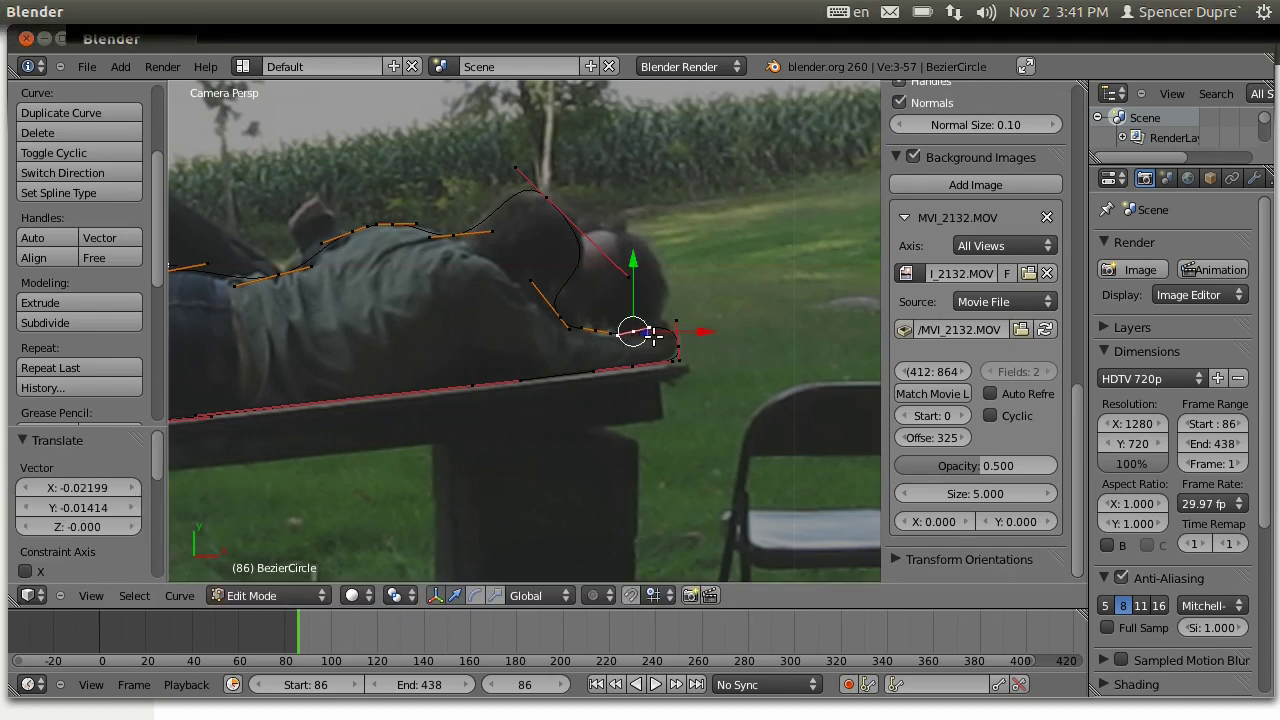
# - Raise the upper handle of the point at the arm's end and nudge the neck point inward and slightly up
pyautogui.rightClick(673, 320)
pyautogui.press('g')
pyautogui.click(668, 302)
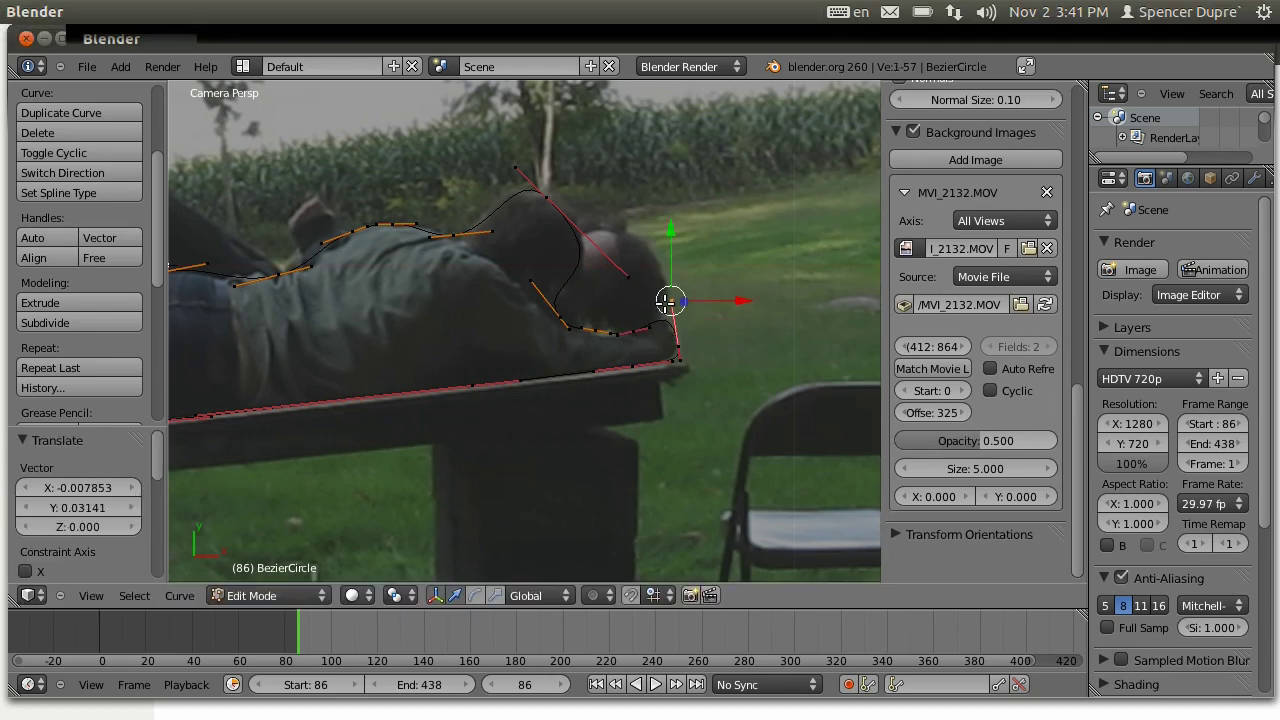
pyautogui.rightClick(558, 316)
pyautogui.press('g')
pyautogui.click(560, 303)
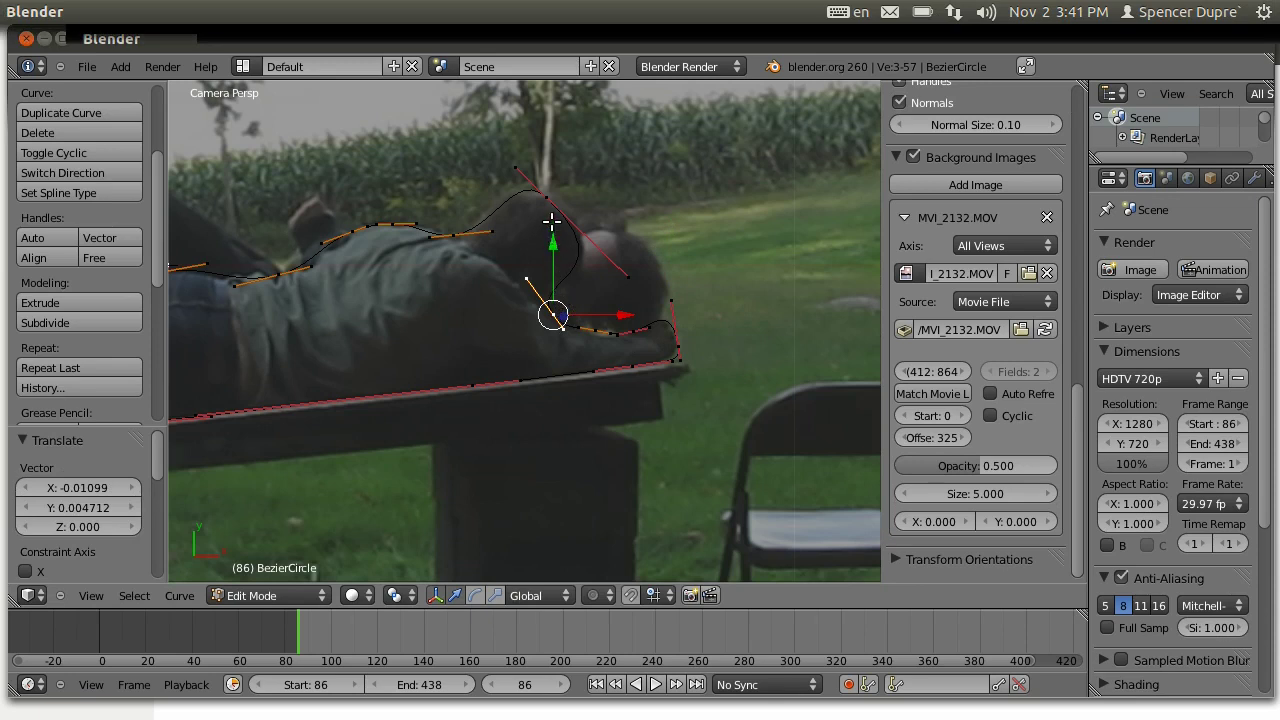
# - Subdivide the curve between the neck point and the head's top point, and move the new point to the back edge of the head
pyautogui.press('w')
pyautogui.click(573, 260)
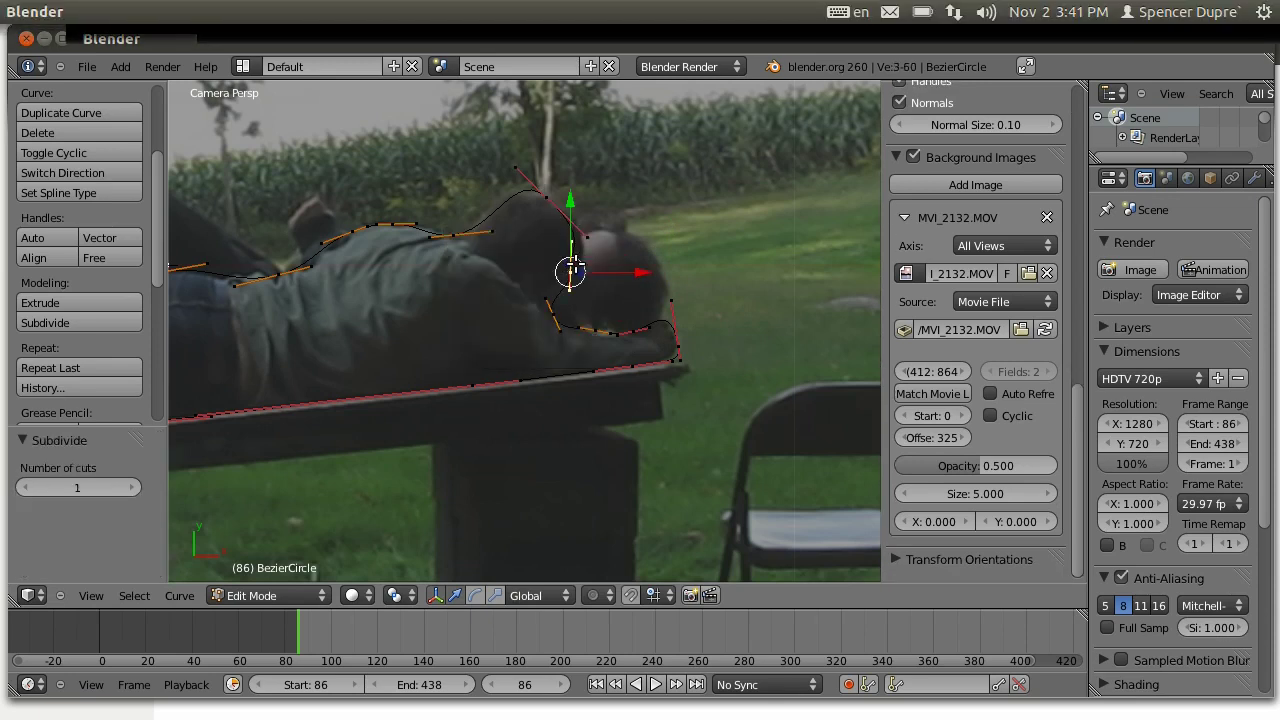
pyautogui.press('g')
pyautogui.click(583, 252)
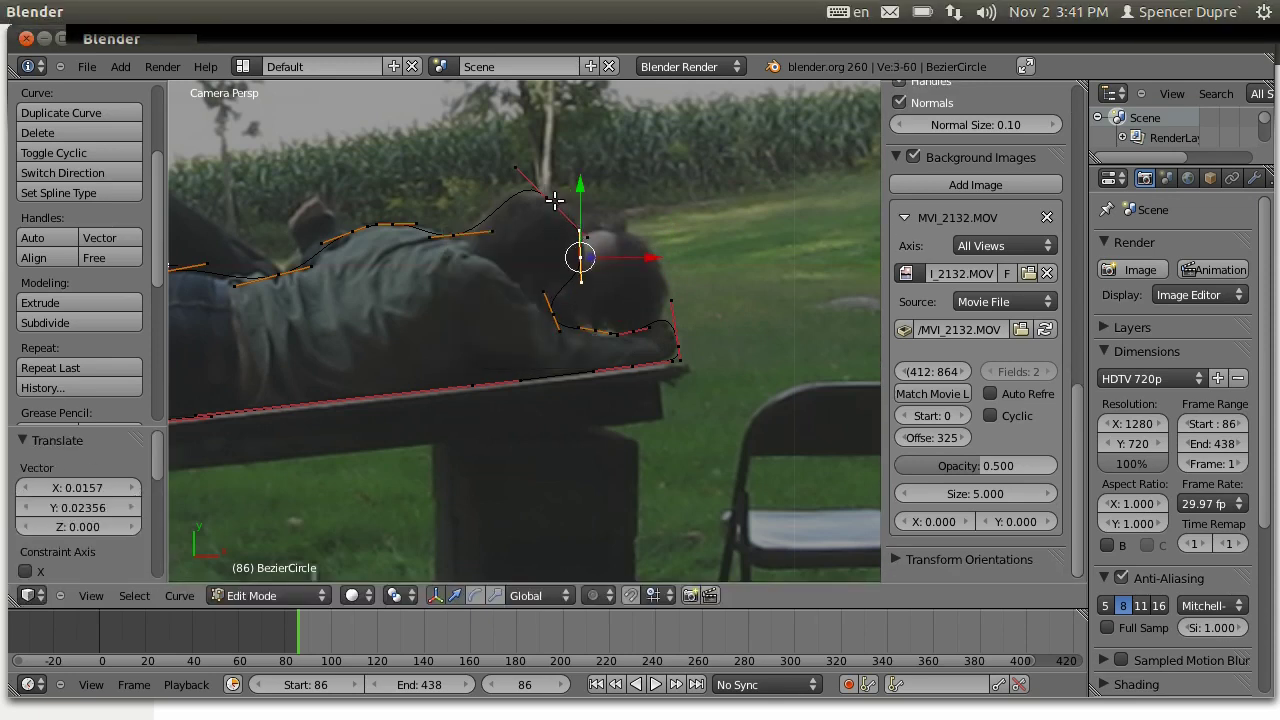
# - Fit the curve around the head by repositioning the top point with level handles and adjusting the back-of-head point
pyautogui.press('g')
pyautogui.click(535, 196)
pyautogui.press('g')
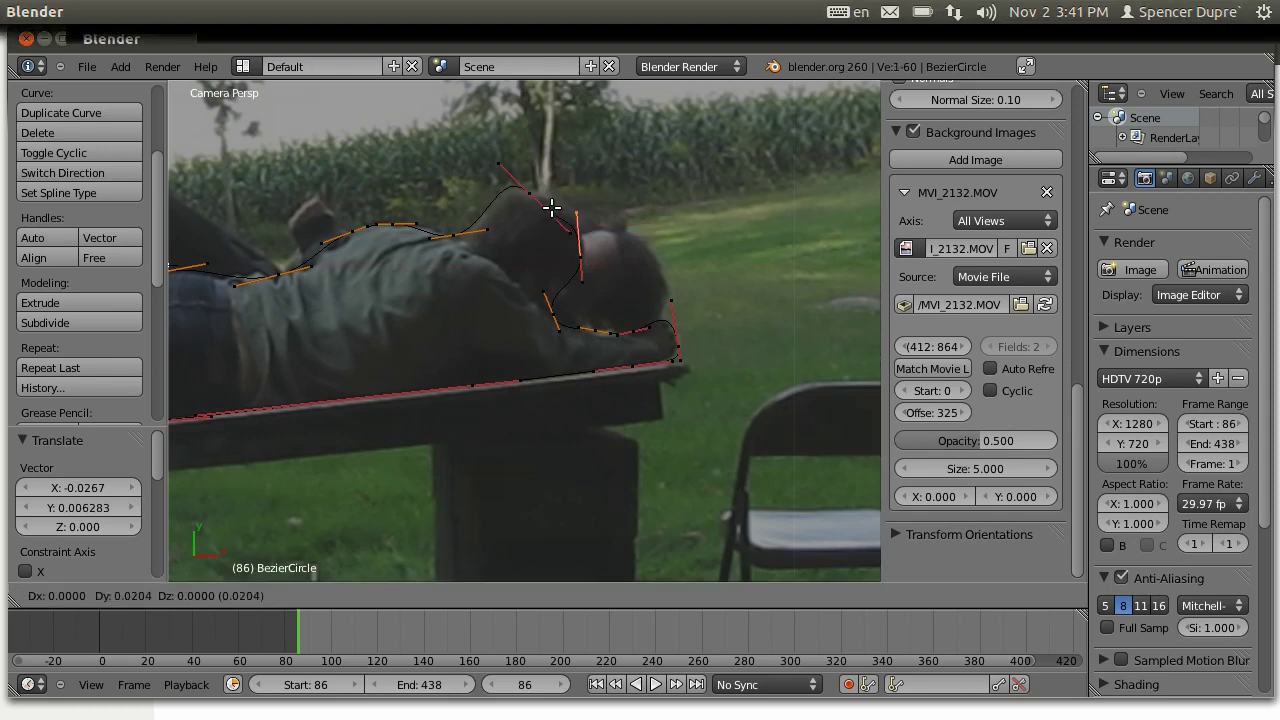
pyautogui.click(565, 225)
pyautogui.press('g')
pyautogui.click(551, 192)
pyautogui.press('g')
pyautogui.click(521, 190)
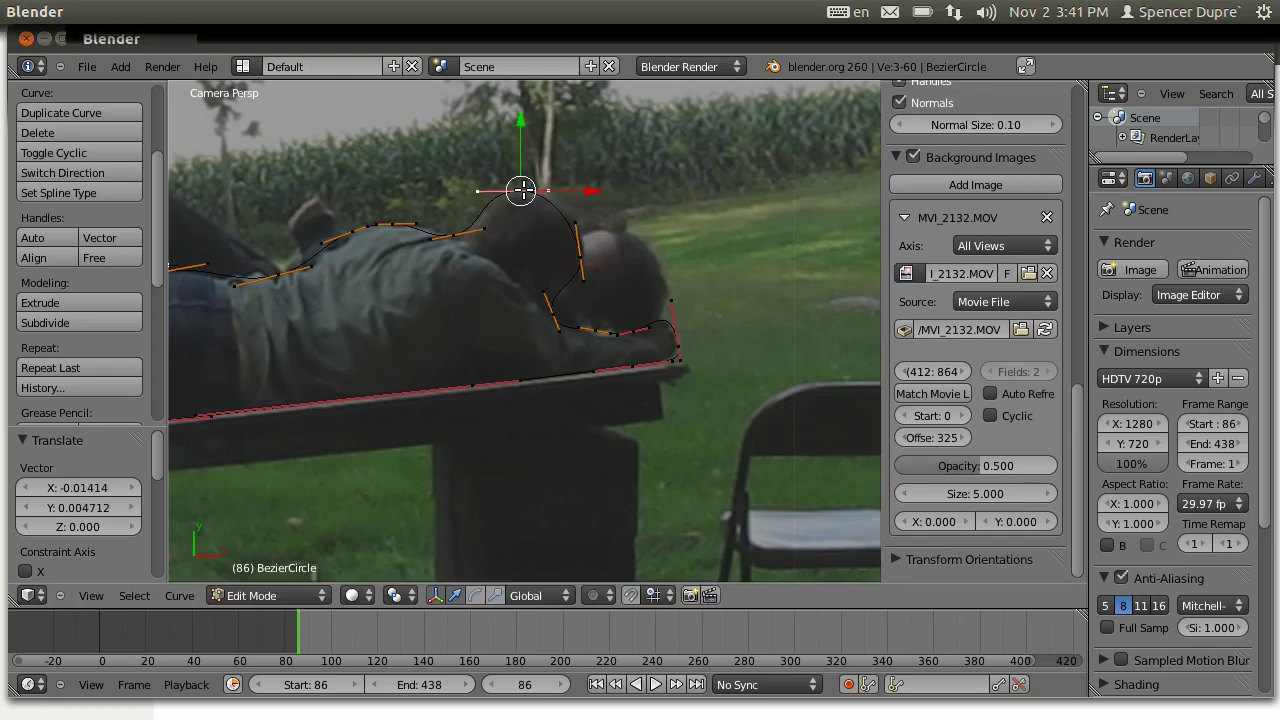
pyautogui.press('g')
pyautogui.click(580, 243)
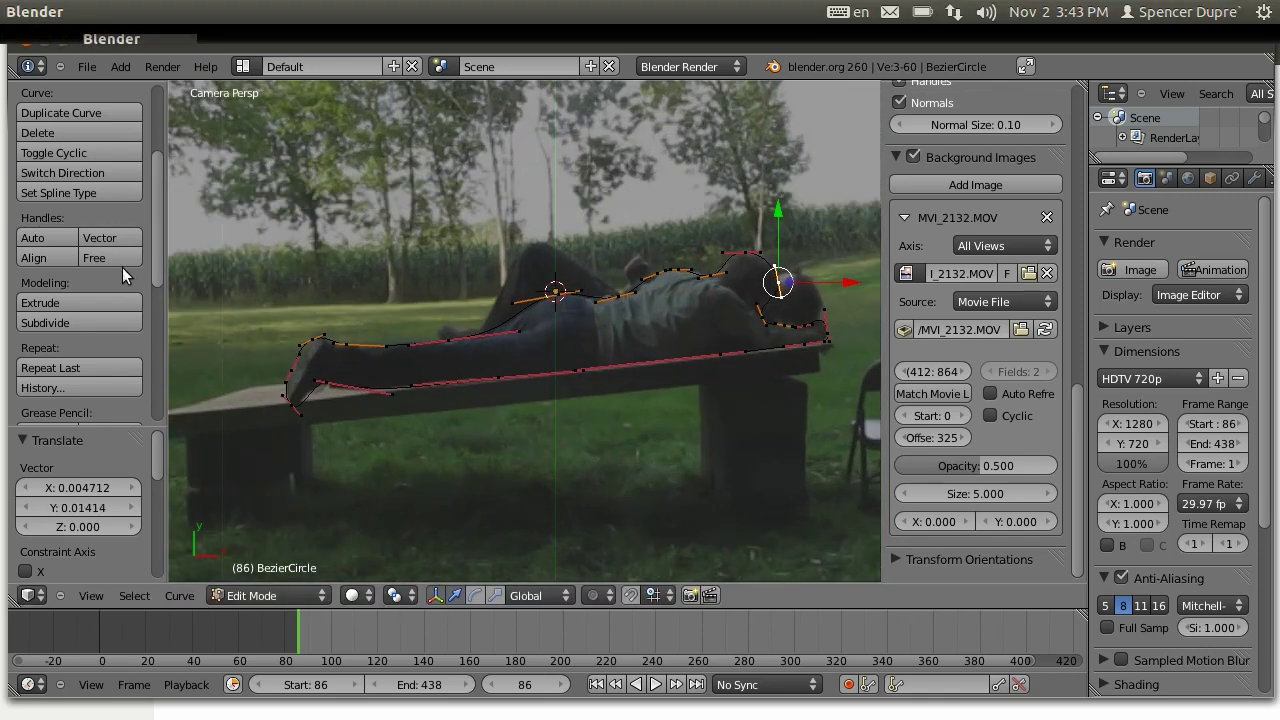
# - Insert a RotoBezier point keyframe for the mask at frame 86 and scrub the nearby frames to preview the movement
pyautogui.scroll(-8, 105, 272)
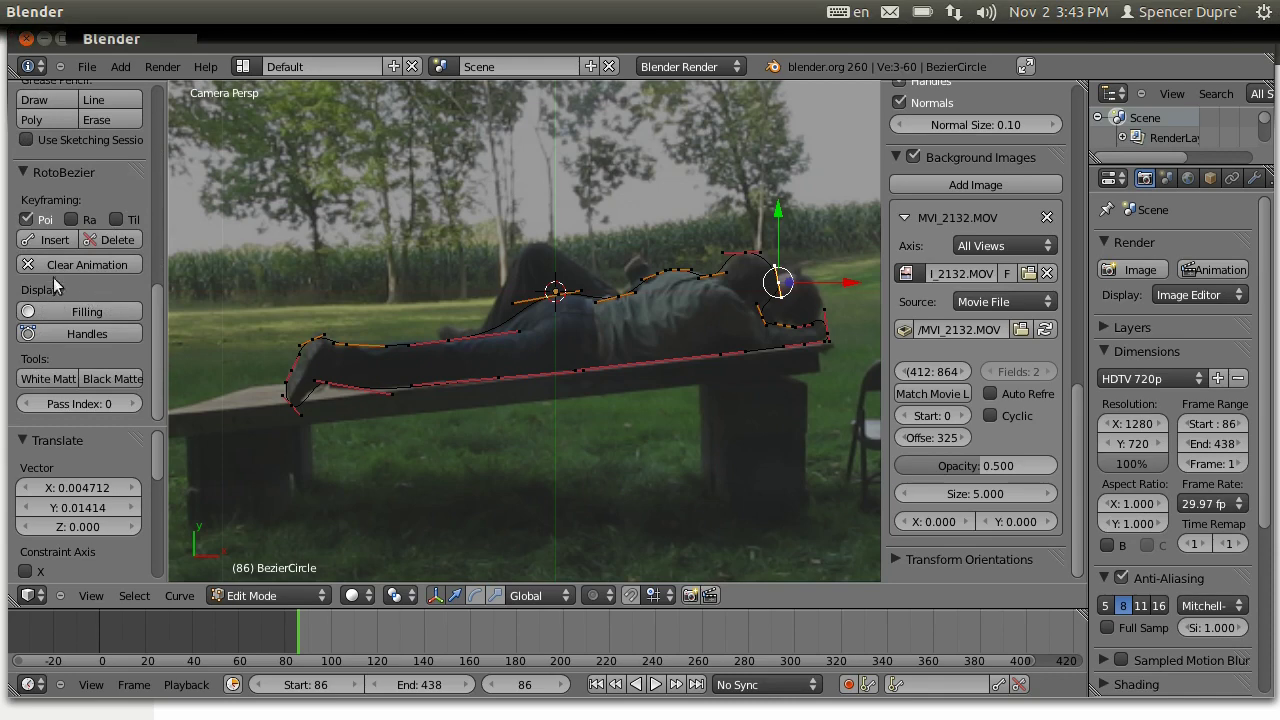
pyautogui.click(55, 240)
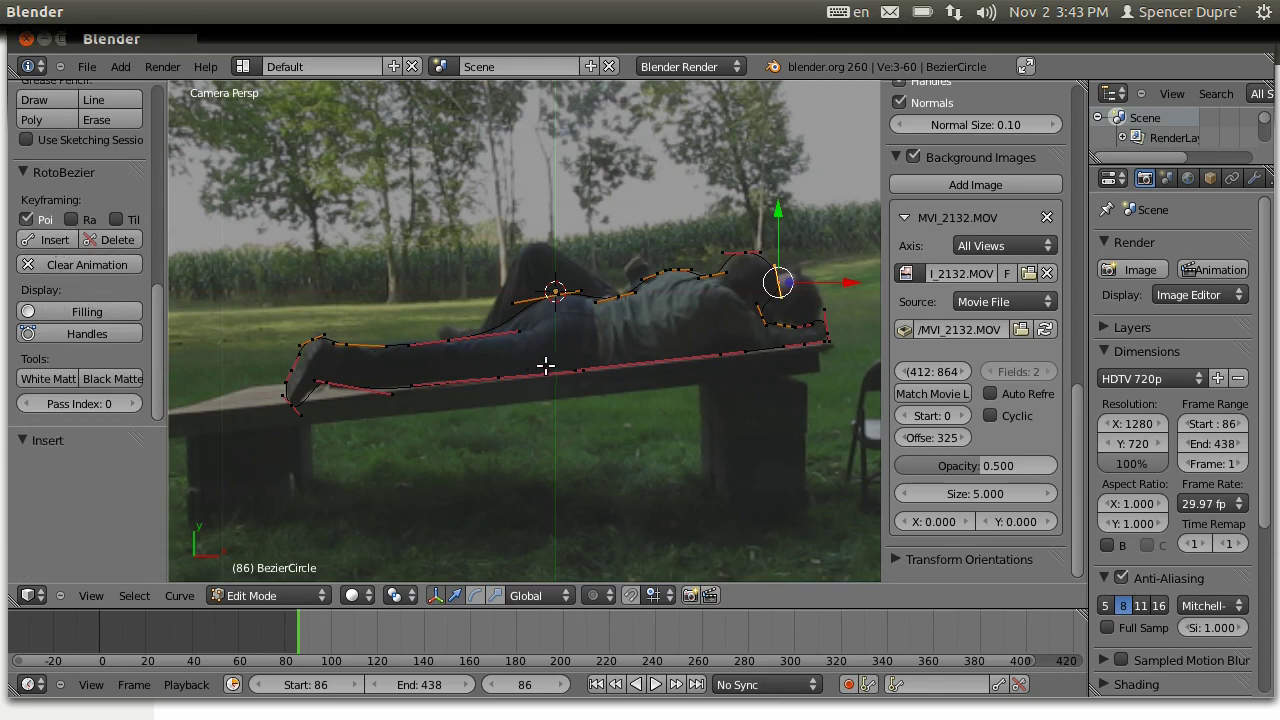
pyautogui.moveTo(303, 632); pyautogui.dragTo(336, 641)
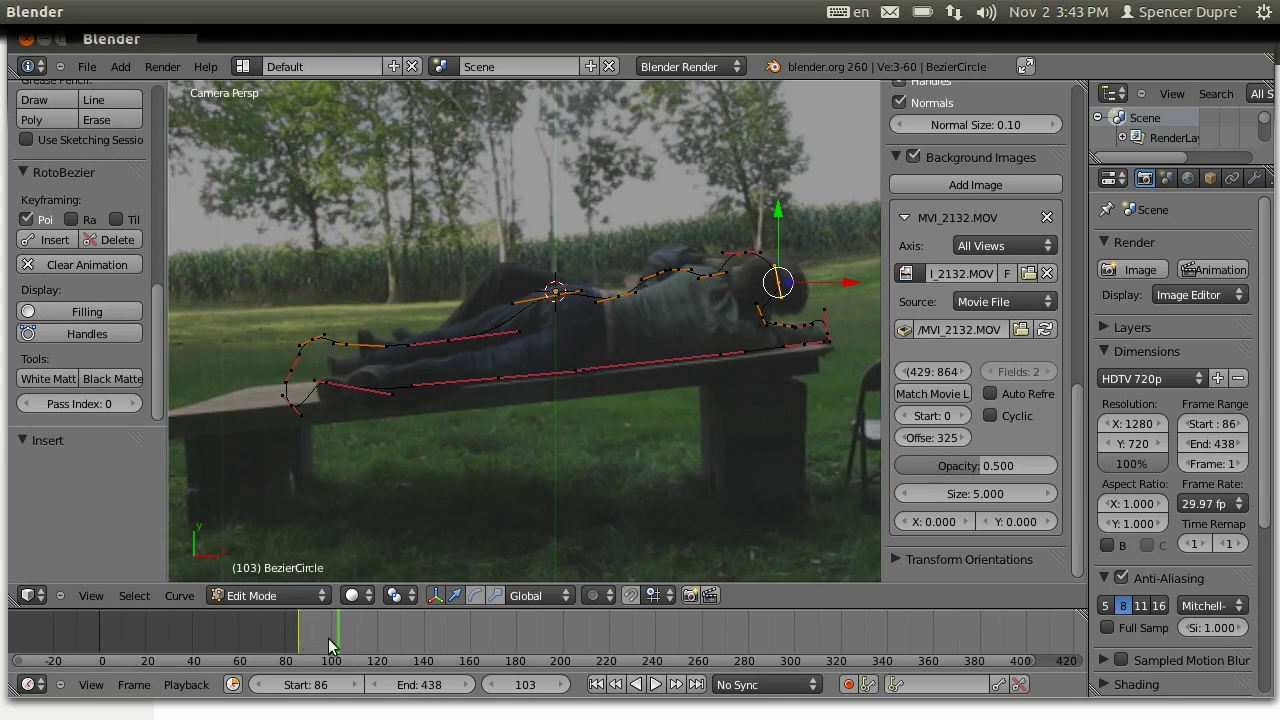
pyautogui.moveTo(330, 639); pyautogui.dragTo(290, 638)
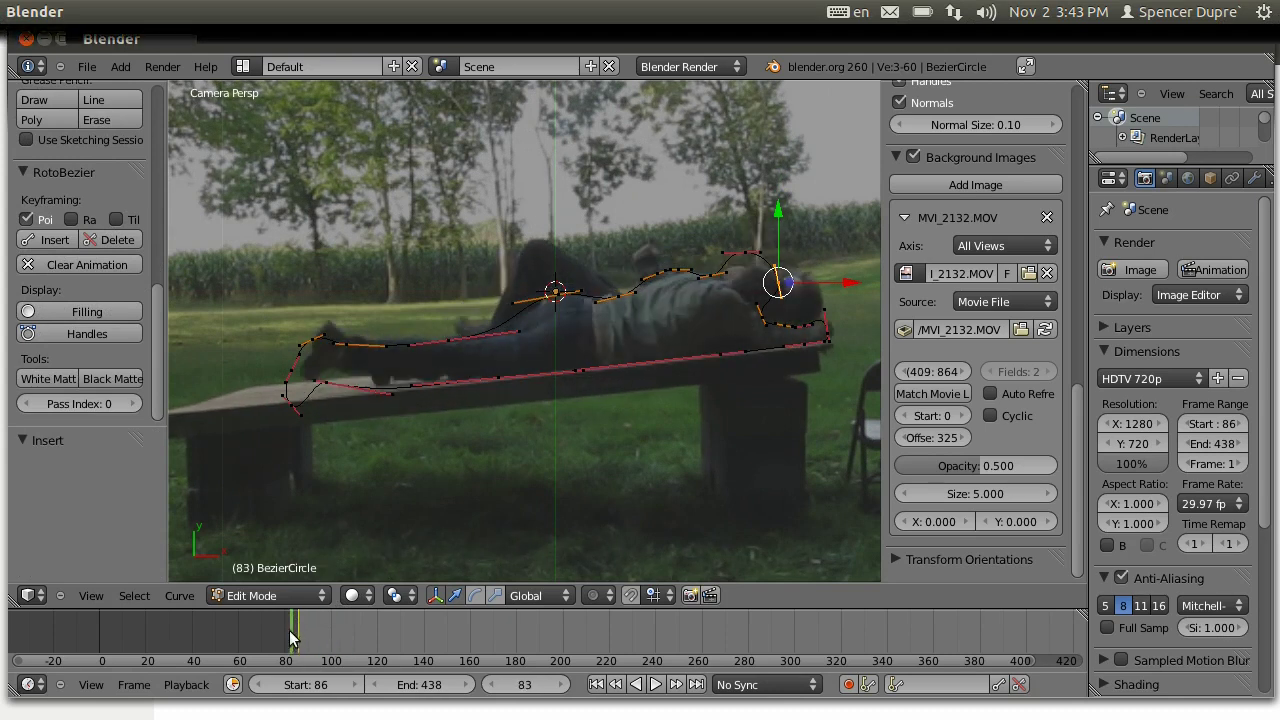
pyautogui.hotkey('shift', 'Left')
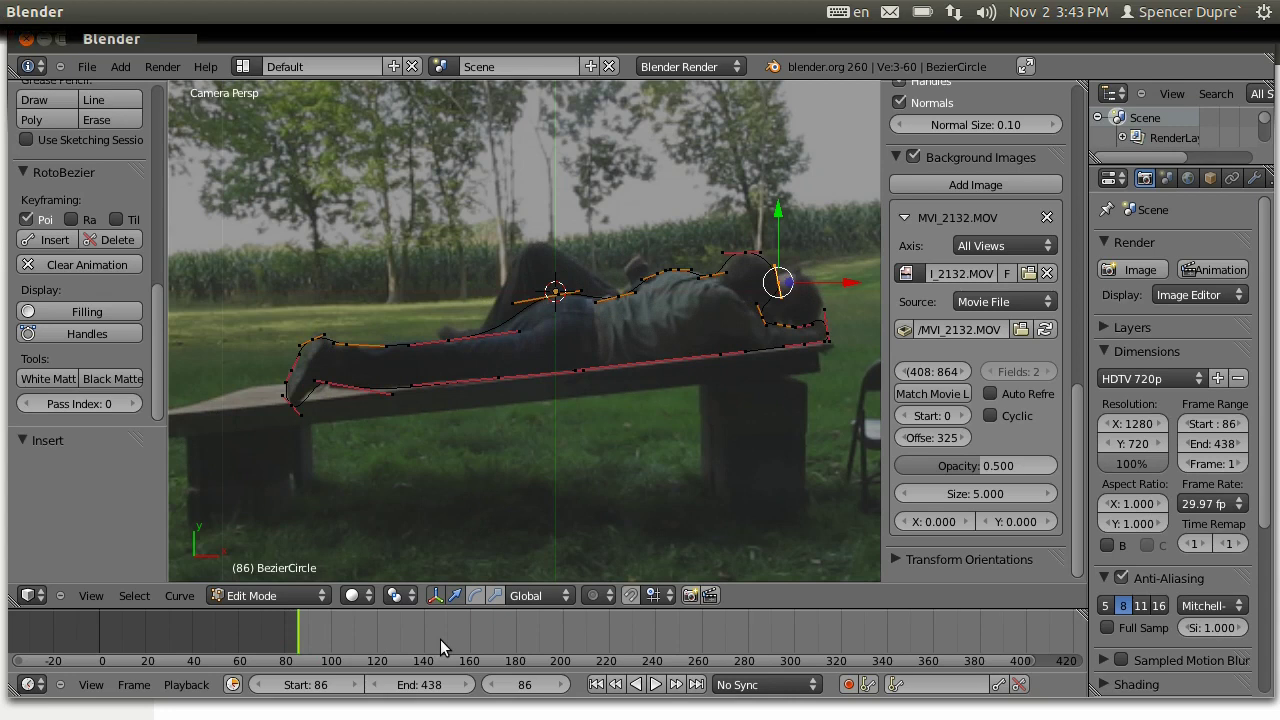
# - Advance to frame 88 and shift all the foot's control points together to match the foot
pyautogui.press('Right')
pyautogui.press('Right')
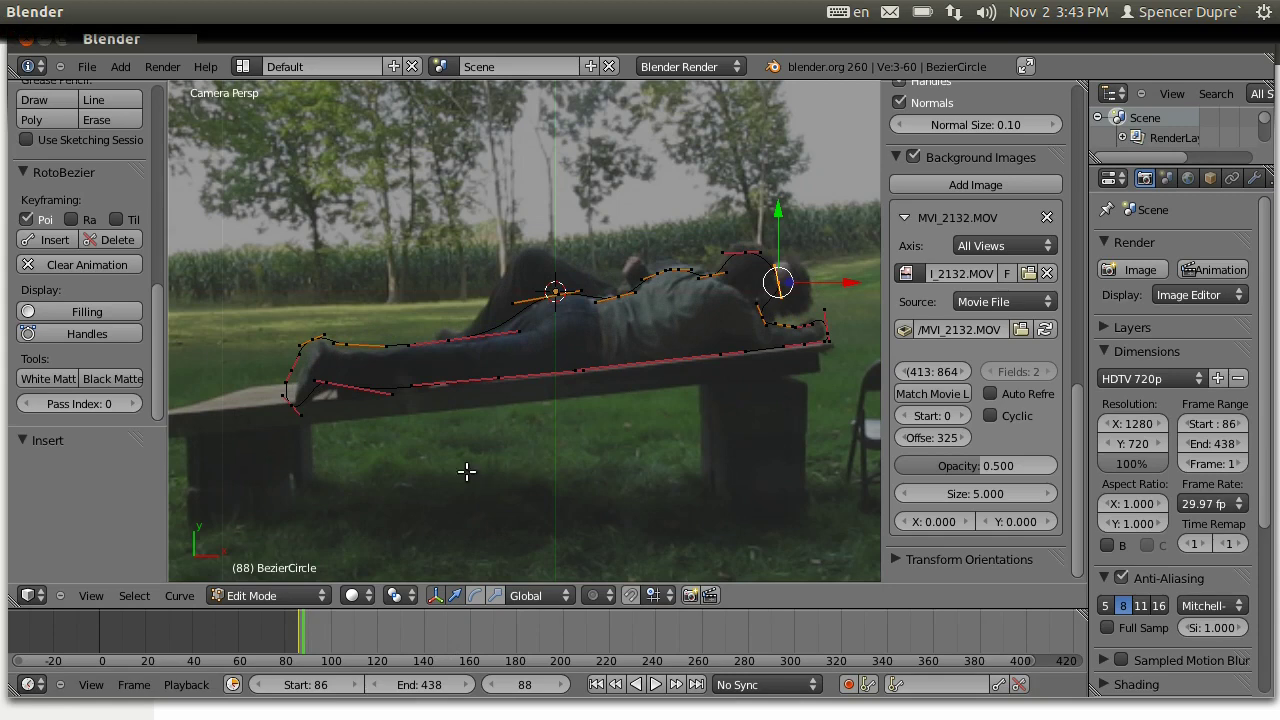
pyautogui.scroll(2, 578, 343)
pyautogui.scroll(1, 306, 374)
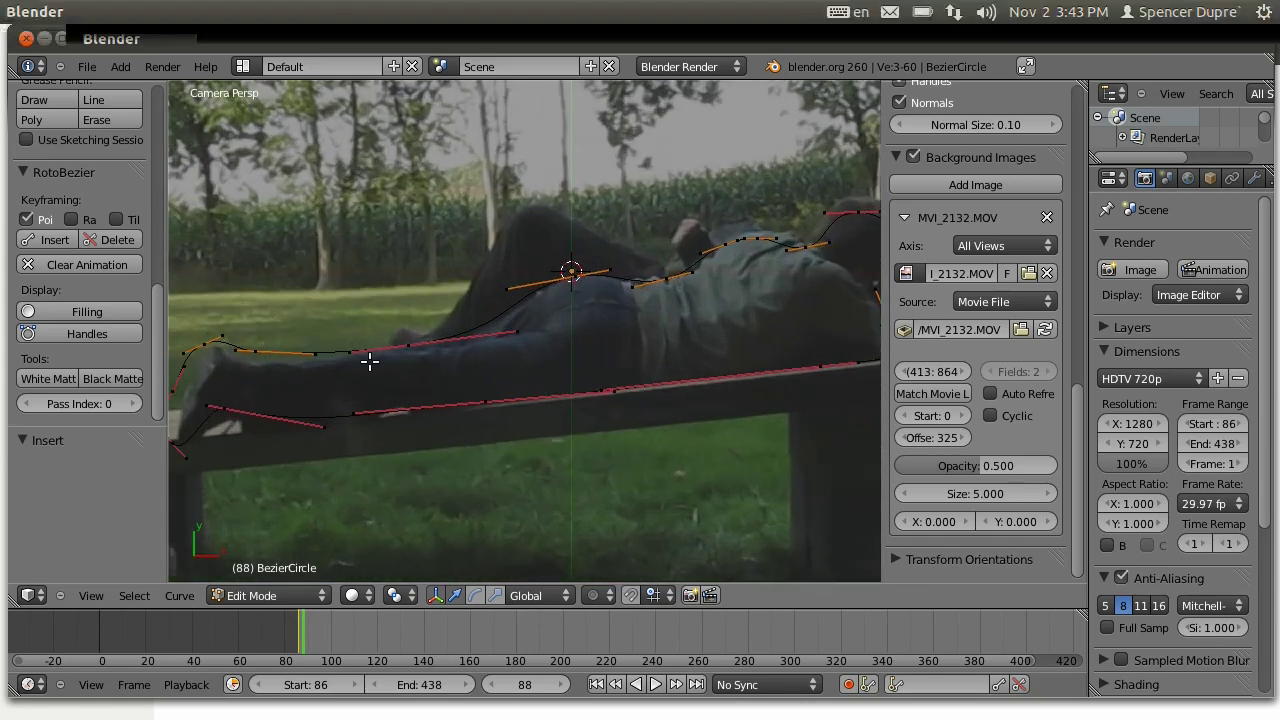
pyautogui.keyDown('shift'); pyautogui.moveTo(334, 366); pyautogui.dragTo(497, 354, button='middle'); pyautogui.keyUp('shift')
pyautogui.rightClick(381, 401)
pyautogui.press('b')
pyautogui.moveTo(286, 251); pyautogui.dragTo(457, 529)
pyautogui.press('g')
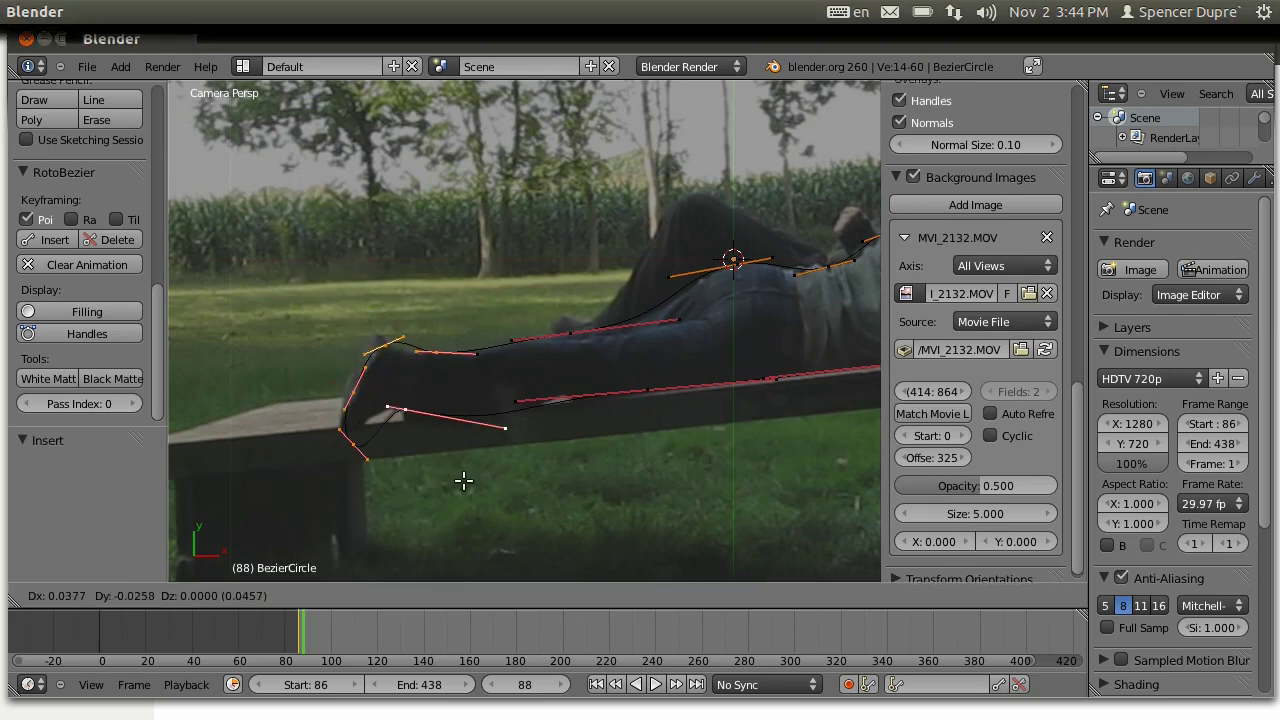
pyautogui.click(439, 441)
# - Move the point beneath the ankle slightly down and toward the leg to fit the foot's underside
pyautogui.rightClick(395, 407)
pyautogui.press('g')
pyautogui.click(419, 426)
pyautogui.scroll(-6, 614, 397)
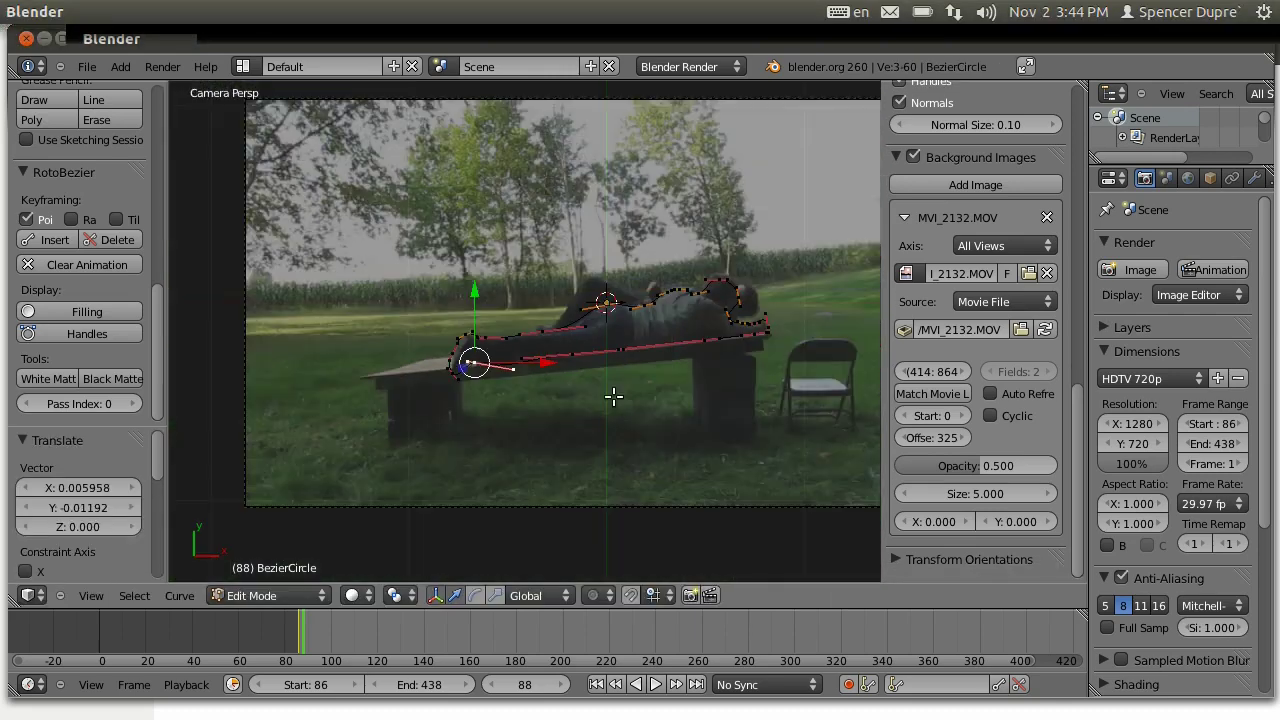
# - Move the point at the arm's end inward and slightly up, and shift the neighbouring upper arm point toward the head
pyautogui.scroll(6, 613, 396)
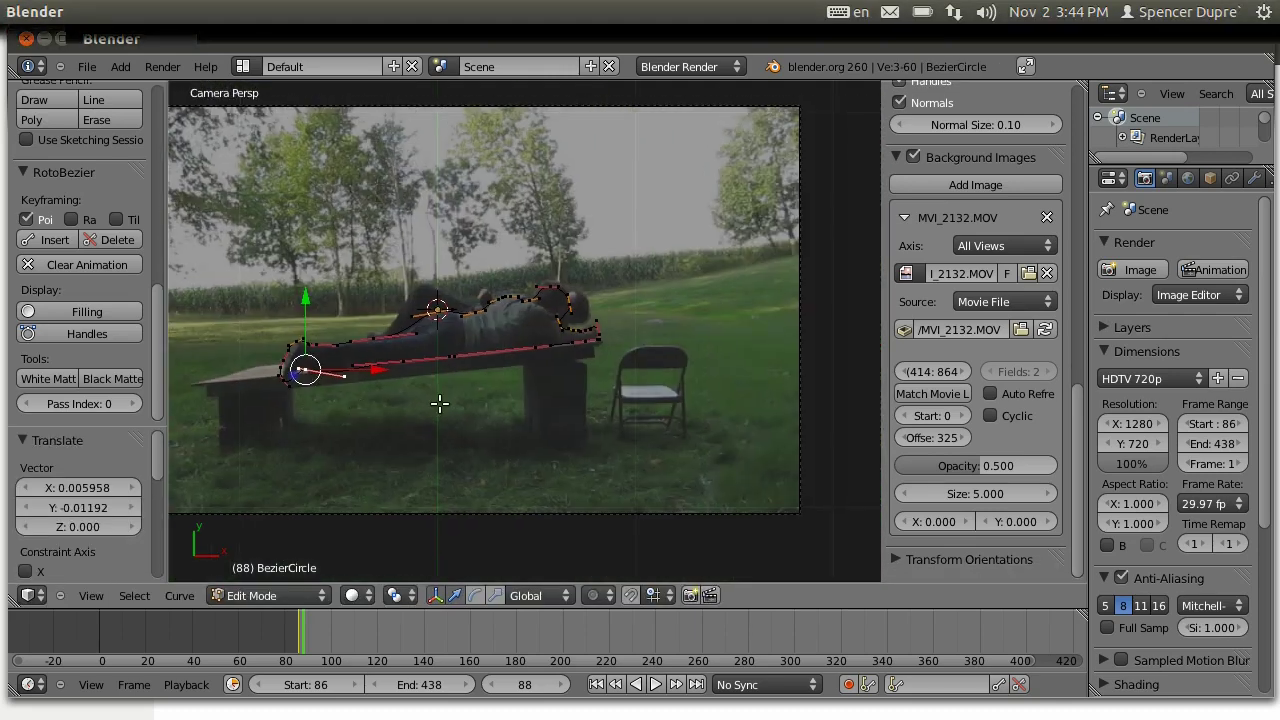
pyautogui.rightClick(794, 346)
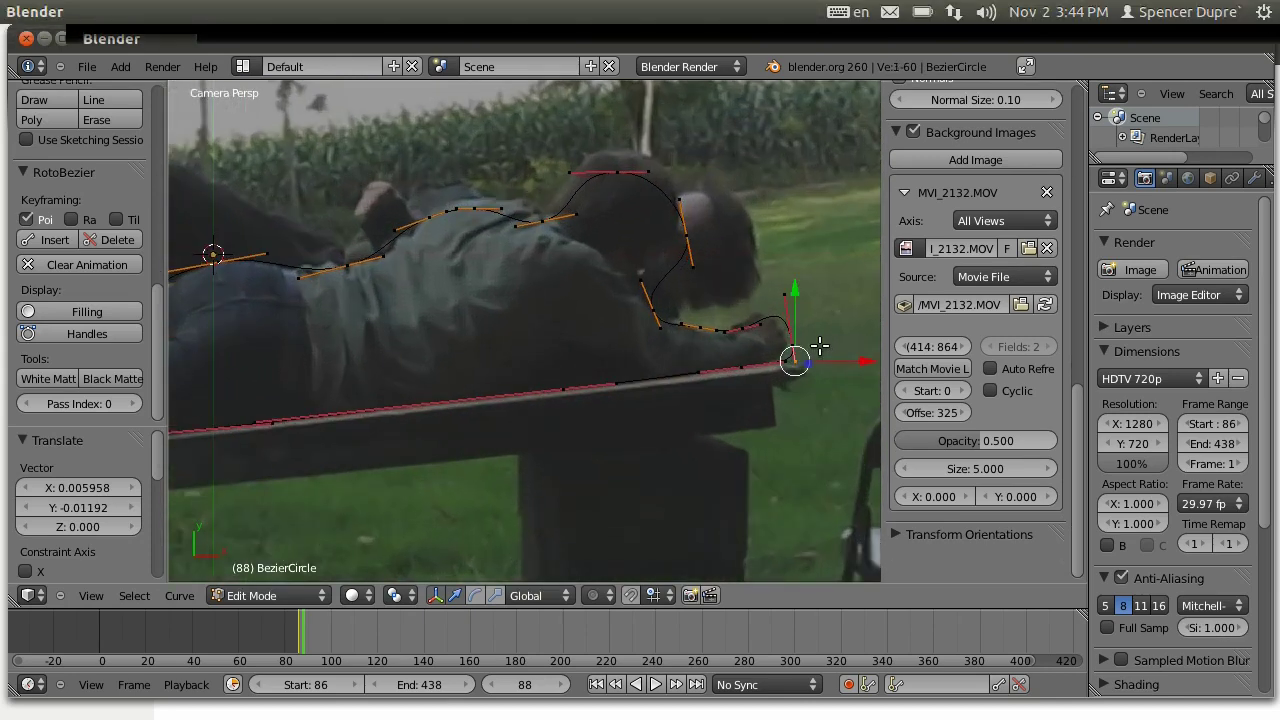
pyautogui.press('g')
pyautogui.click(791, 338)
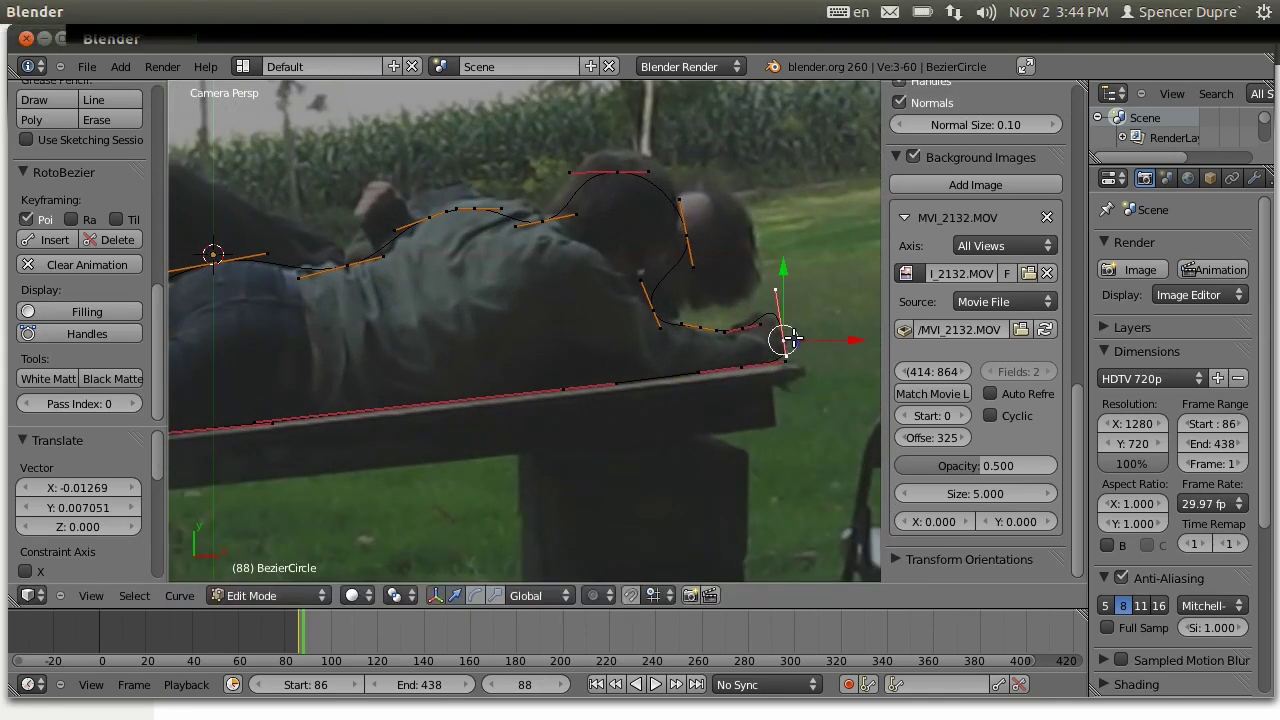
pyautogui.press('g')
pyautogui.click(730, 337)
pyautogui.scroll(-5, 470, 380)
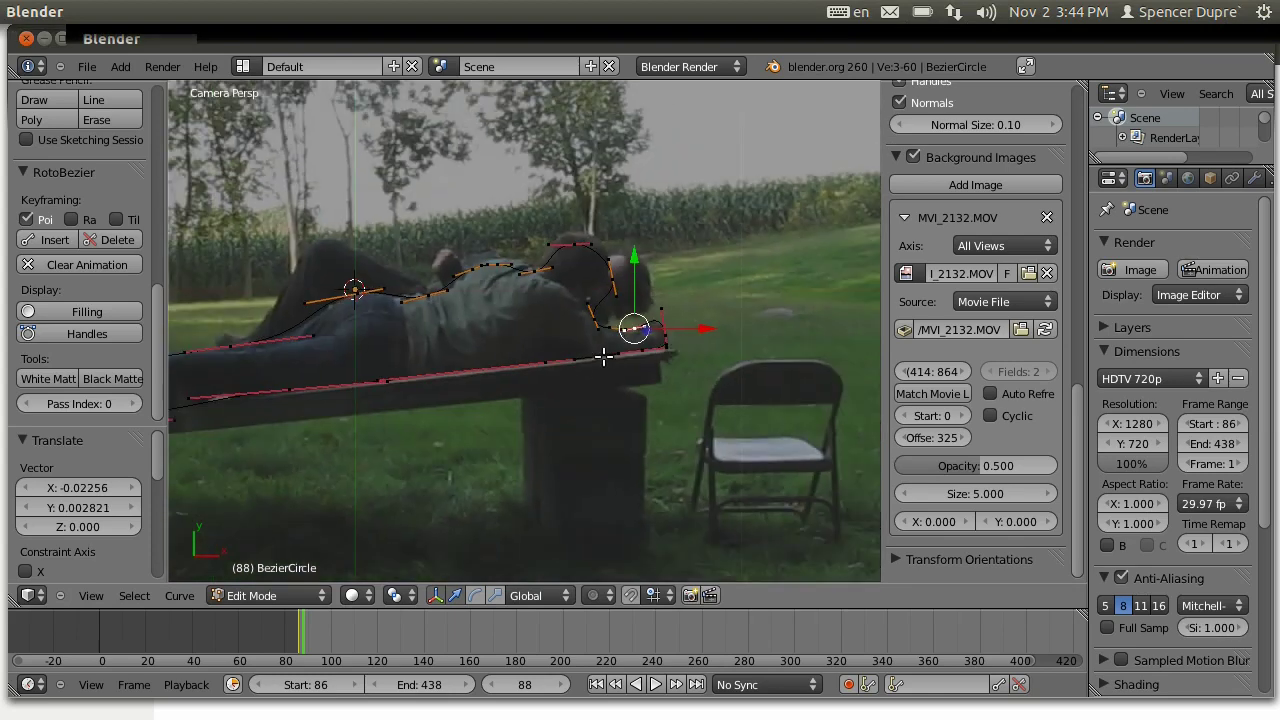
# - Select all the mask's points and insert a RotoBezier point keyframe at frame 88
pyautogui.keyDown('shift'); pyautogui.moveTo(470, 380); pyautogui.dragTo(515, 377, button='middle'); pyautogui.keyUp('shift')
pyautogui.scroll(3, 518, 379)
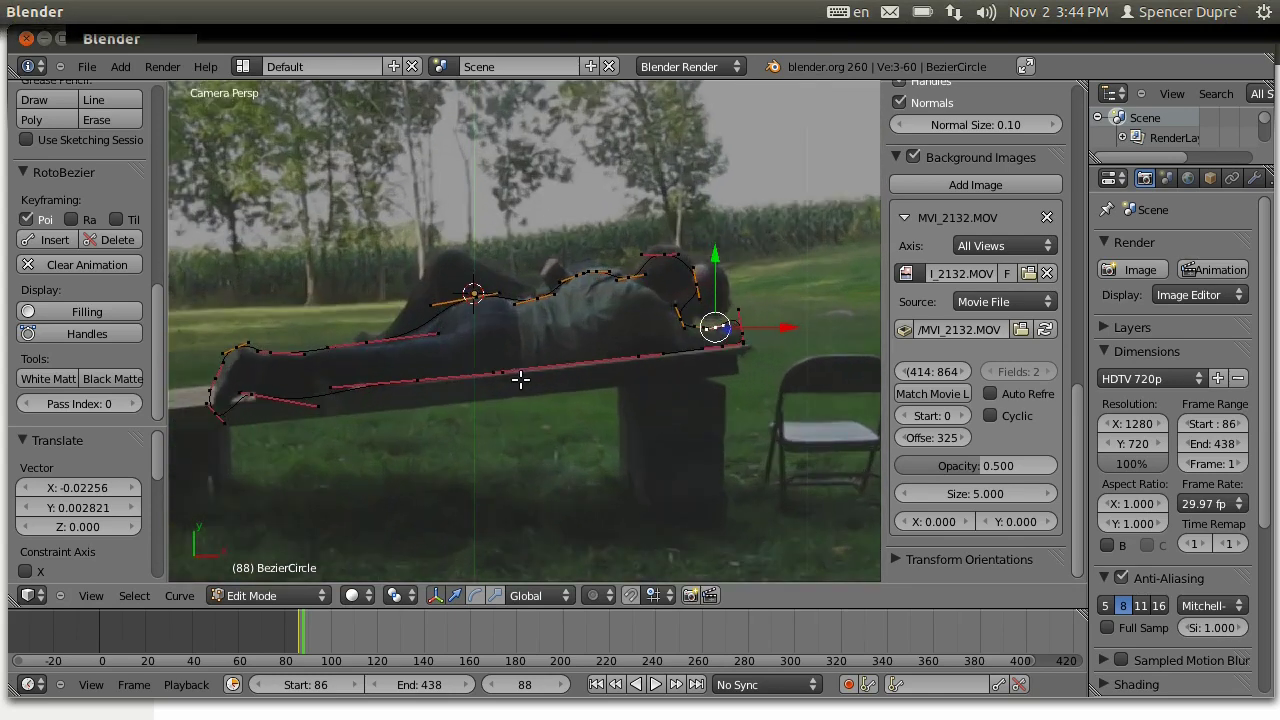
pyautogui.scroll(1, 520, 379)
pyautogui.press('a')
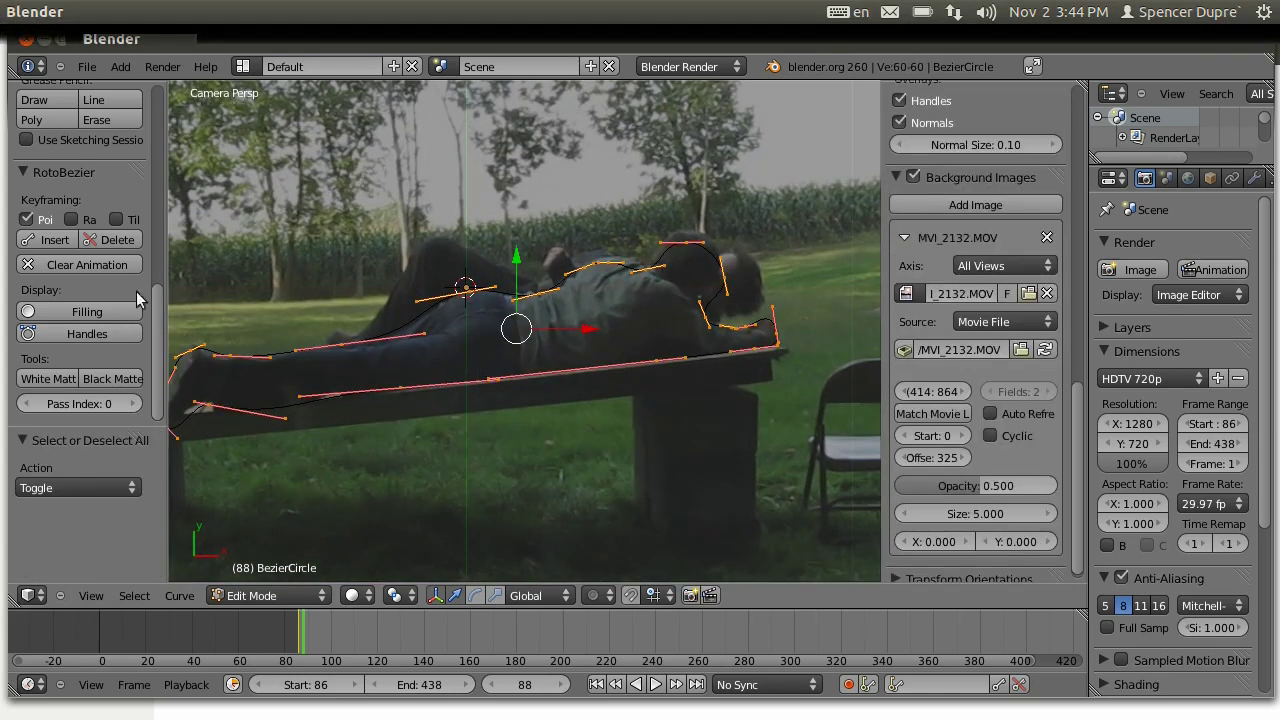
pyautogui.click(55, 240)
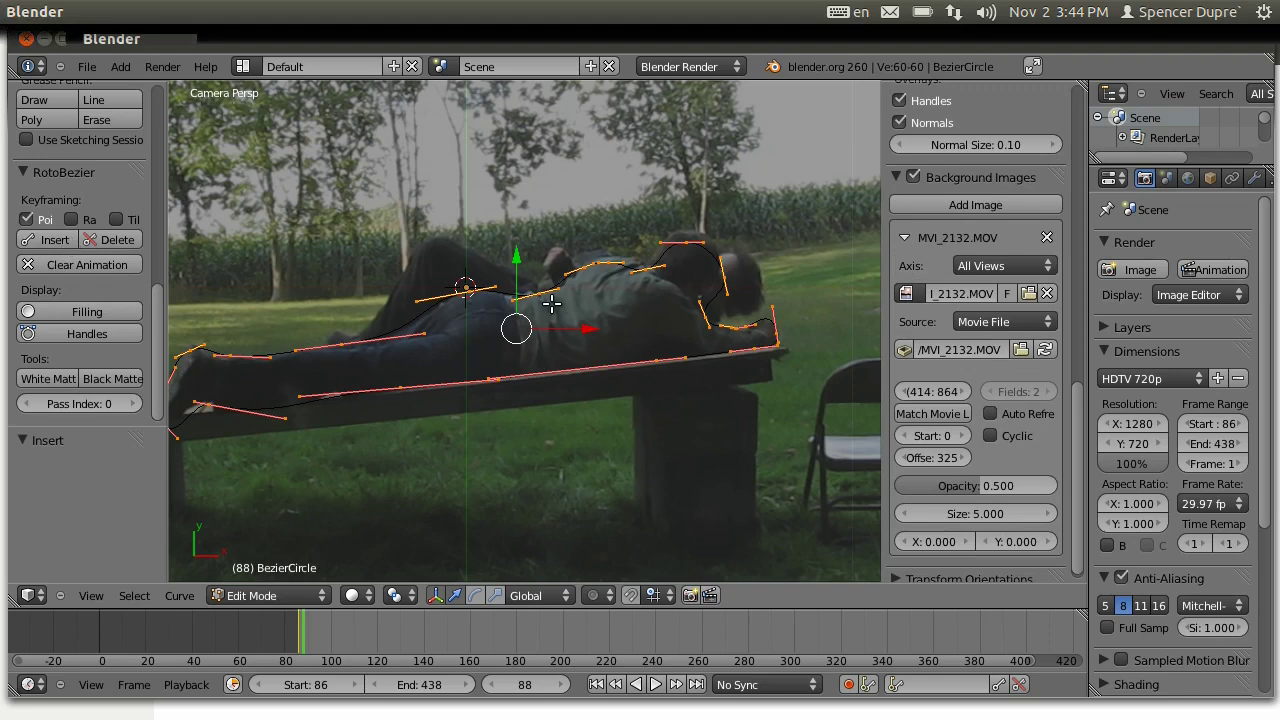
# - Step back and forth between frames 86 and 88 to check how the mask follows the body and foot
pyautogui.press('Left')
pyautogui.press('Left')
pyautogui.press('Right')
pyautogui.press('Right')
pyautogui.press('Left')
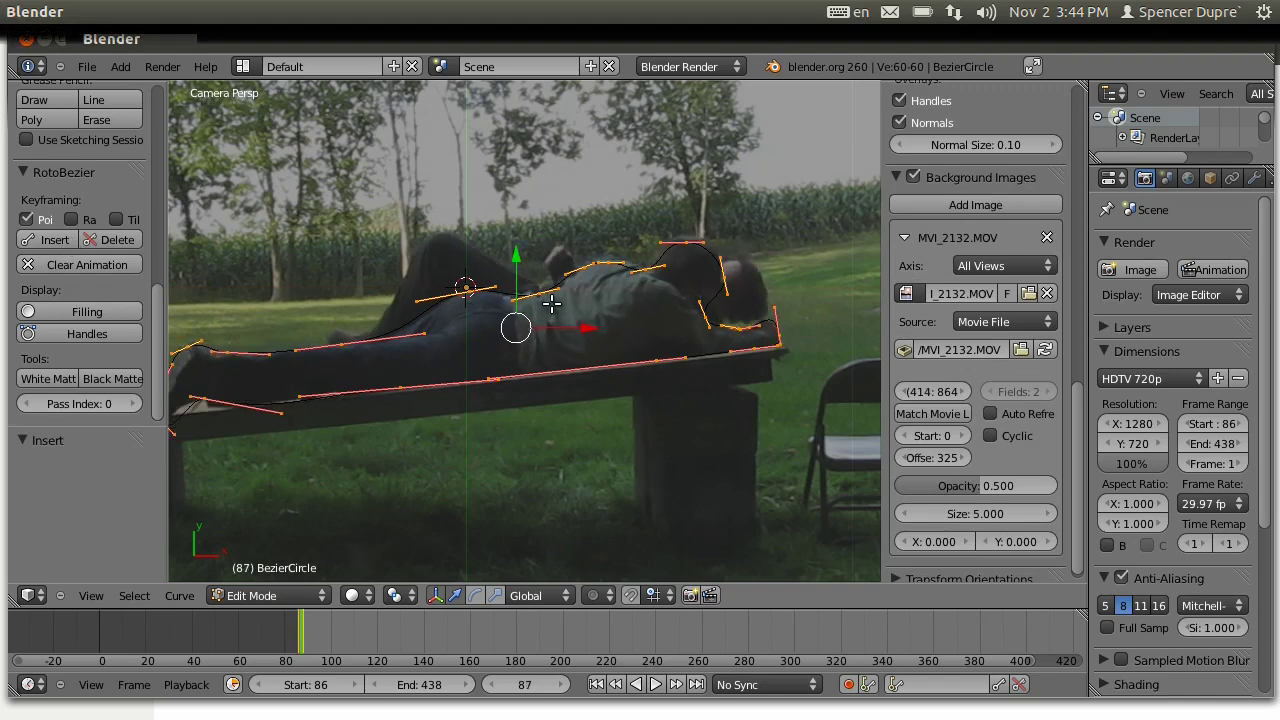
pyautogui.press('Left')
pyautogui.keyDown('shift'); pyautogui.moveTo(465, 306); pyautogui.dragTo(558, 291, button='middle'); pyautogui.keyUp('shift')
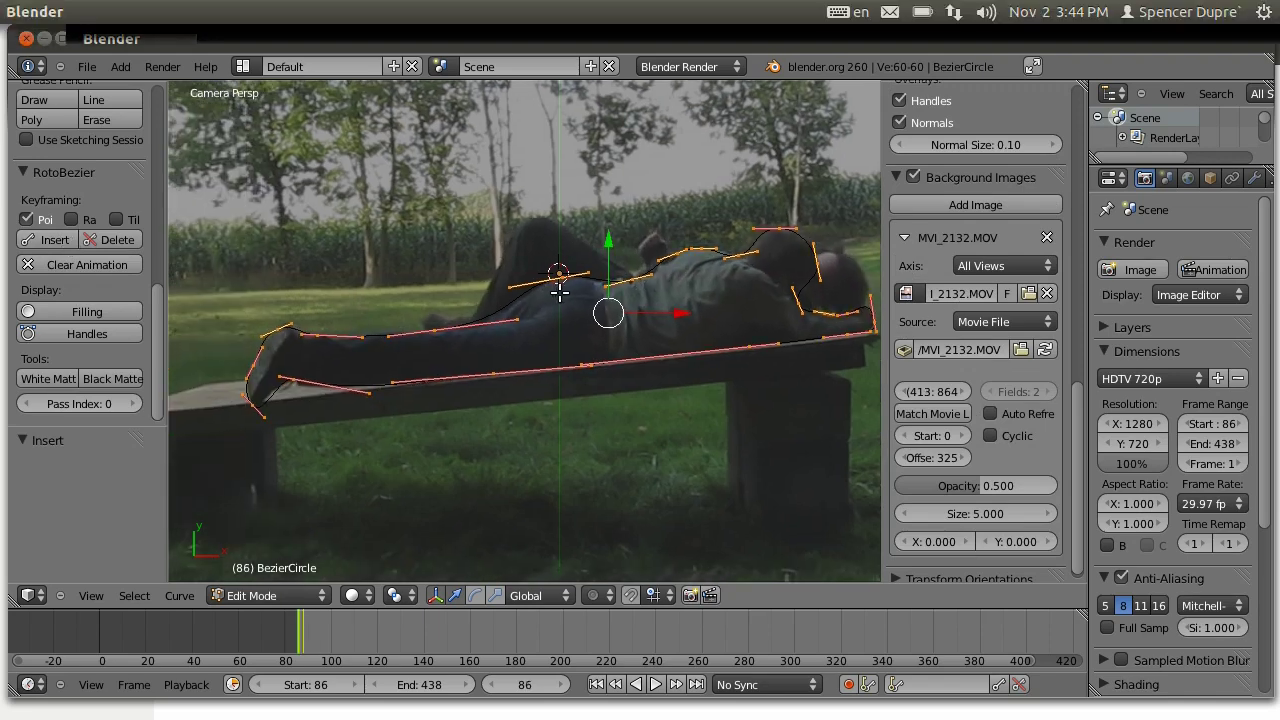
pyautogui.scroll(2, 440, 391)
pyautogui.keyDown('shift'); pyautogui.moveTo(440, 391); pyautogui.dragTo(624, 320, button='middle'); pyautogui.keyUp('shift')
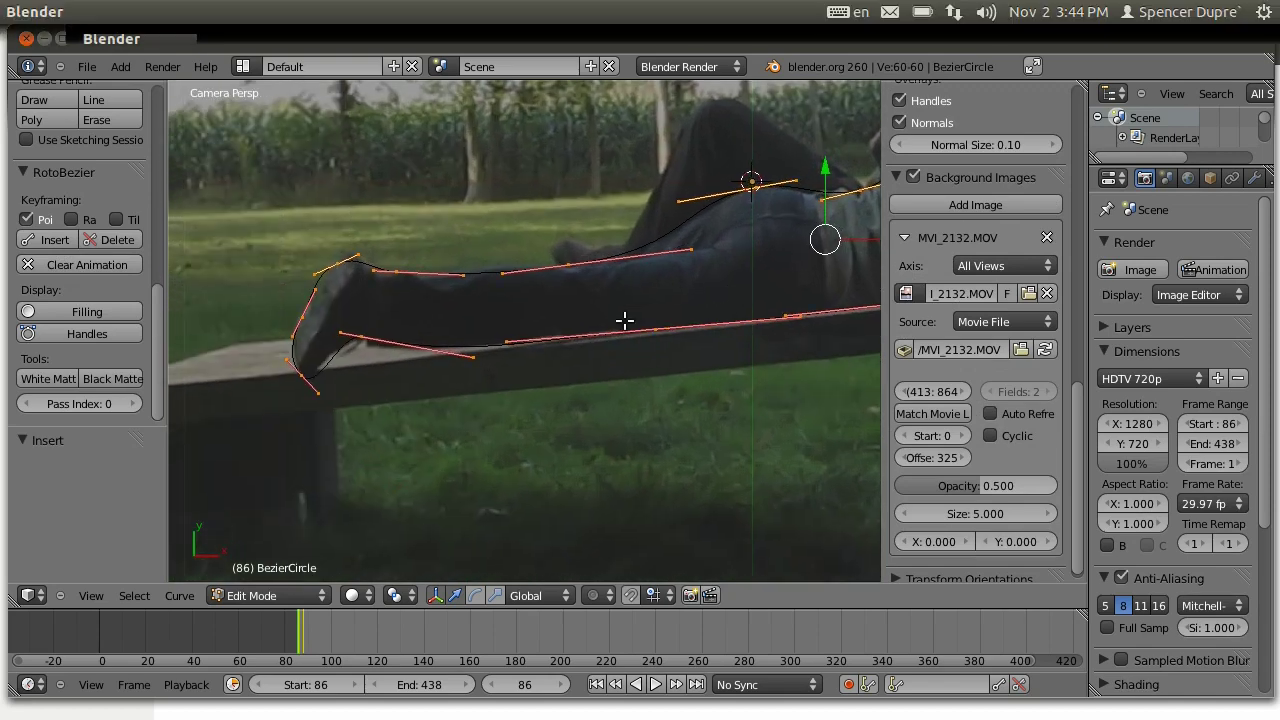
pyautogui.press('Right')
pyautogui.press('Right')
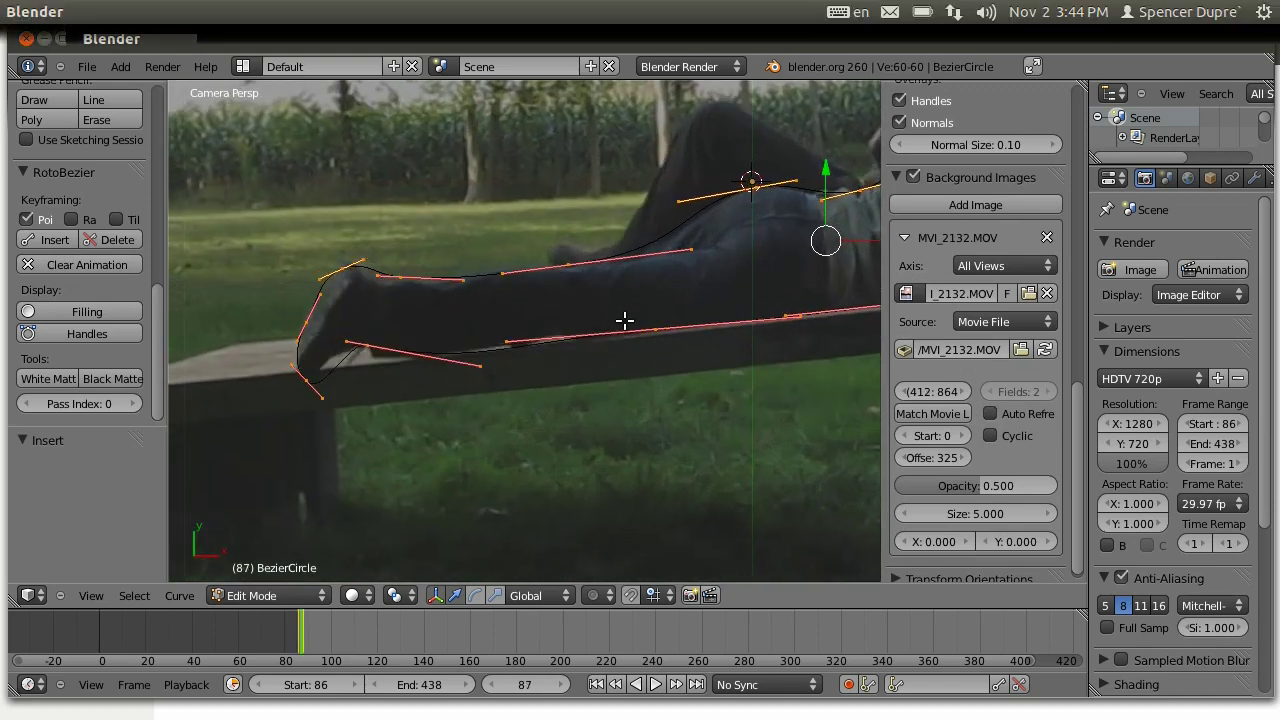
# - Adjust the curve handles beneath the ankle and beside the toes to fit the foot's lower outline at frame 88
pyautogui.scroll(1, 352, 354)
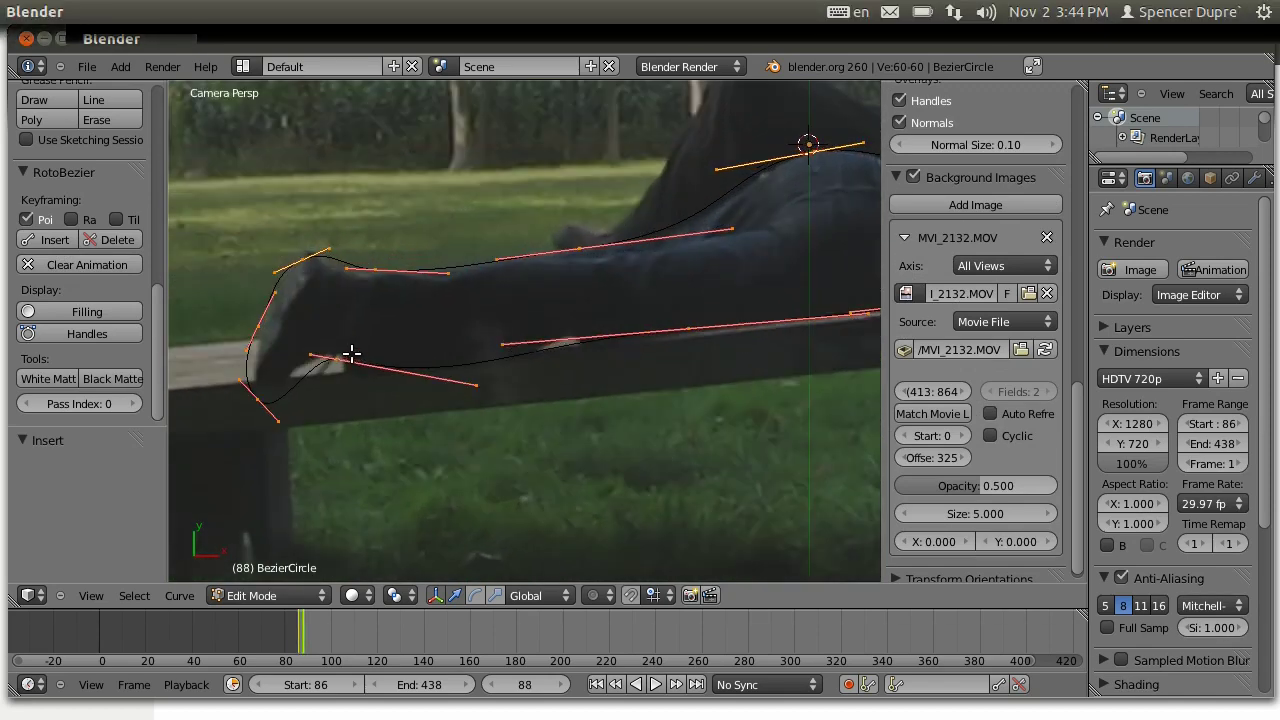
pyautogui.moveTo(314, 352); pyautogui.dragTo(303, 337, button='right')
pyautogui.moveTo(236, 384); pyautogui.dragTo(256, 358, button='right')
pyautogui.click(251, 358)
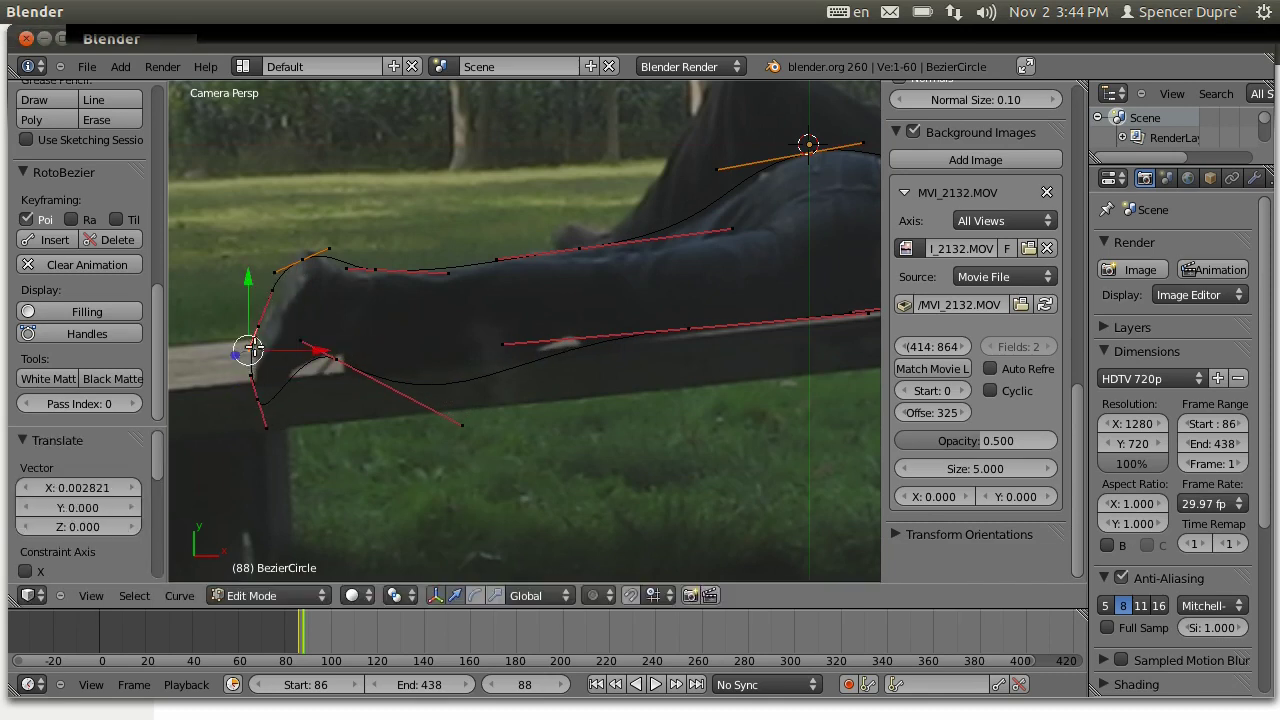
# - Raise the heel's top point and reposition its handle to follow the rounded heel
pyautogui.rightClick(318, 252)
pyautogui.press('g')
pyautogui.click(305, 248)
pyautogui.press('g')
pyautogui.click(313, 249)
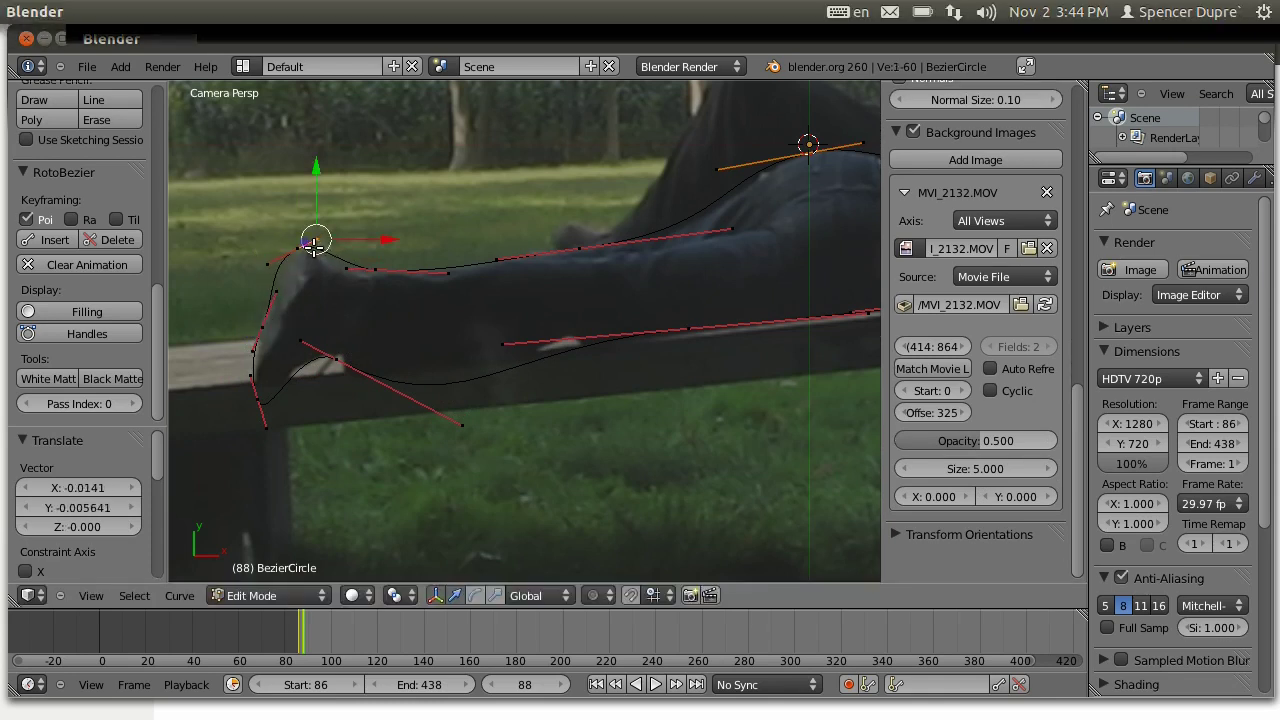
# - Reposition the handles of the two points along the lower leg's upper edge to follow the calf
pyautogui.rightClick(325, 268)
pyautogui.press('g')
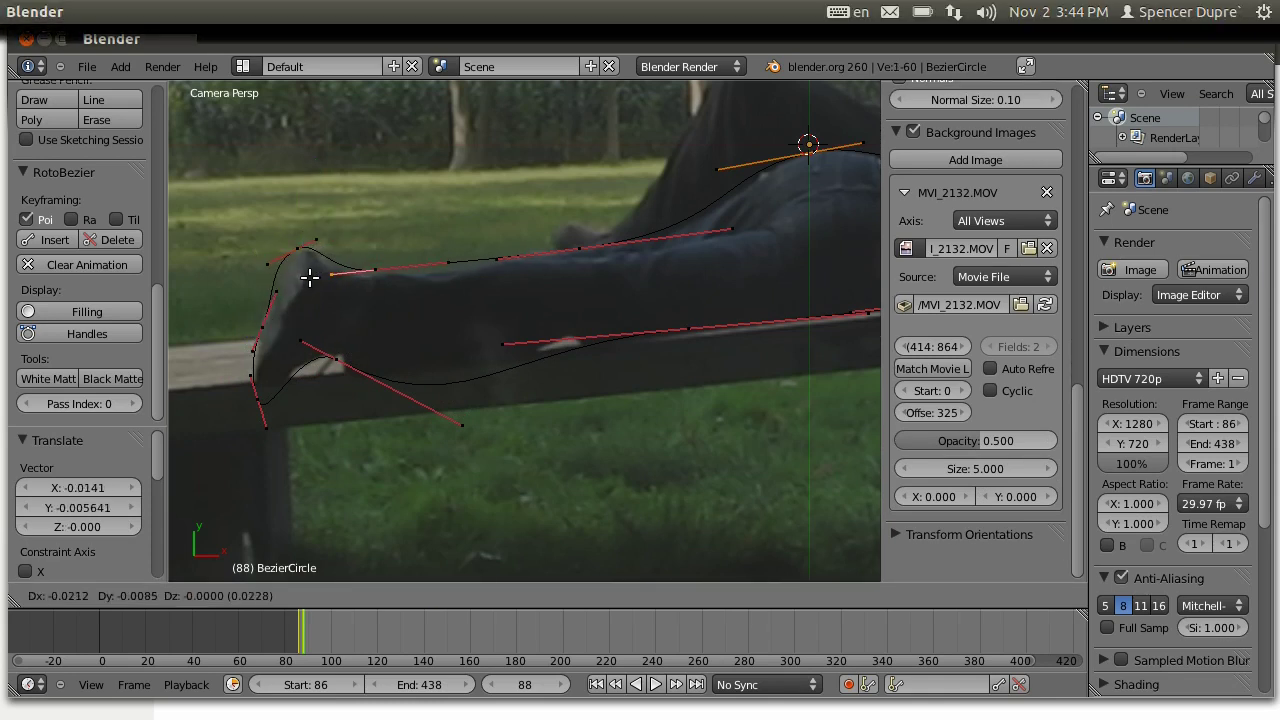
pyautogui.click(310, 278)
pyautogui.rightClick(494, 263)
pyautogui.press('g')
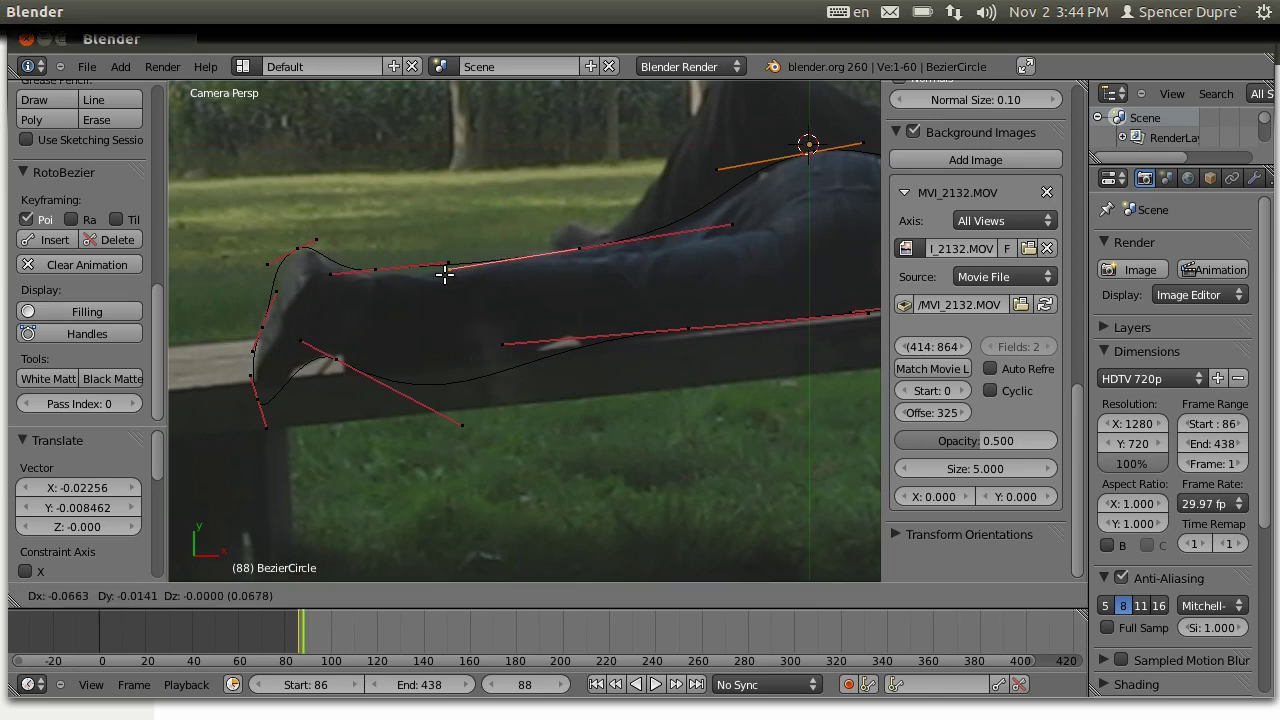
pyautogui.click(429, 277)
pyautogui.rightClick(449, 263)
pyautogui.press('g')
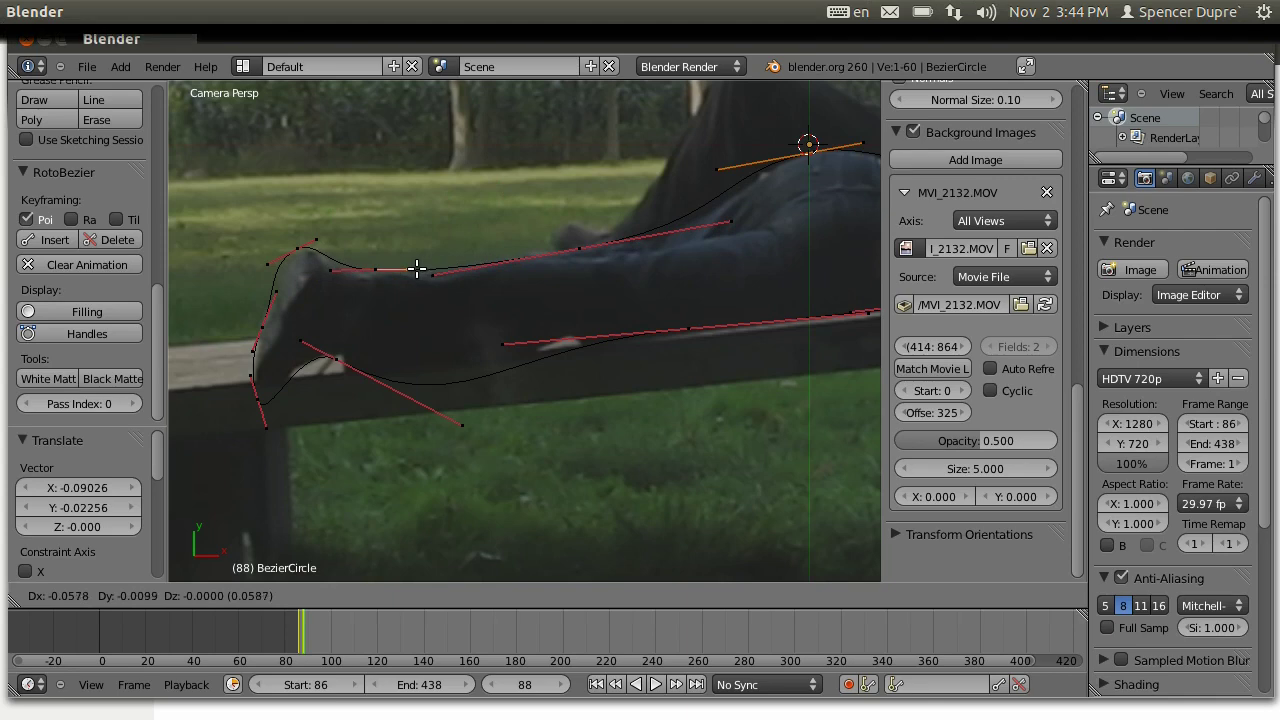
pyautogui.click(416, 269)
# - Extend the thigh-side handle of the calf point slightly toward the hip to refine the upper leg outline
pyautogui.scroll(-1, 636, 261)
pyautogui.keyDown('shift'); pyautogui.moveTo(640, 260); pyautogui.dragTo(449, 306, button='middle'); pyautogui.keyUp('shift')
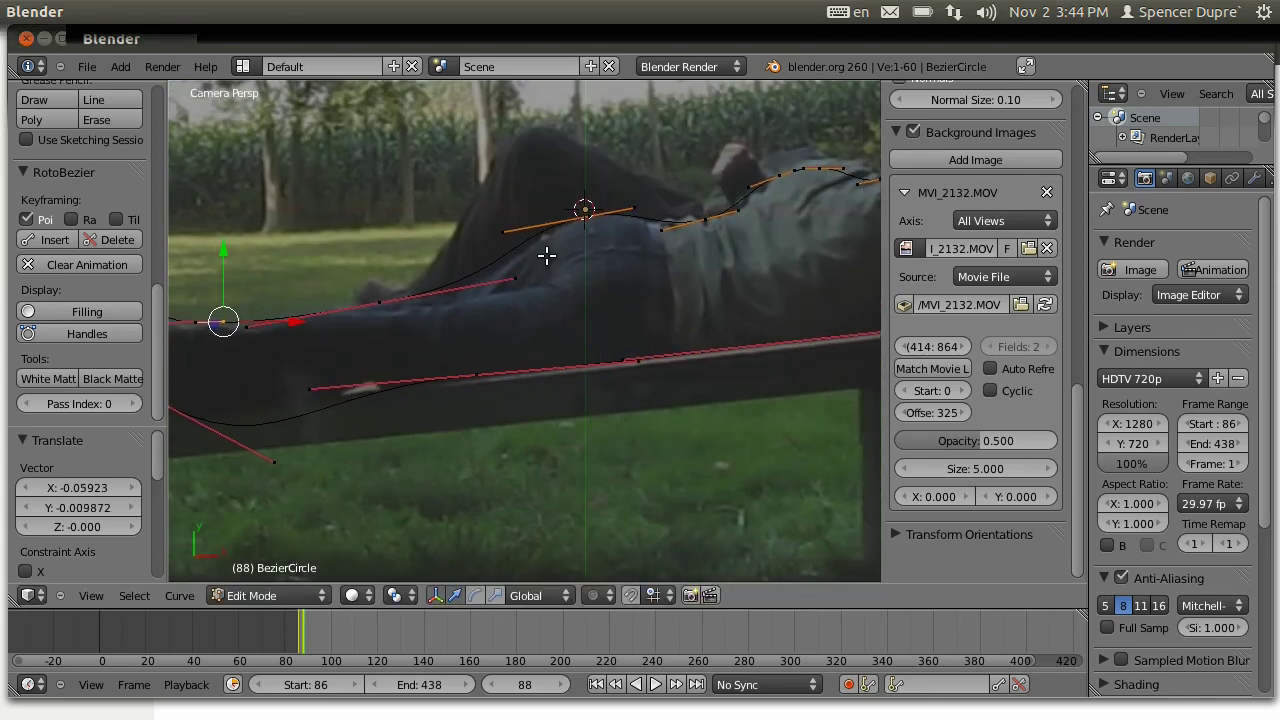
pyautogui.rightClick(514, 273)
pyautogui.press('g')
pyautogui.click(538, 277)
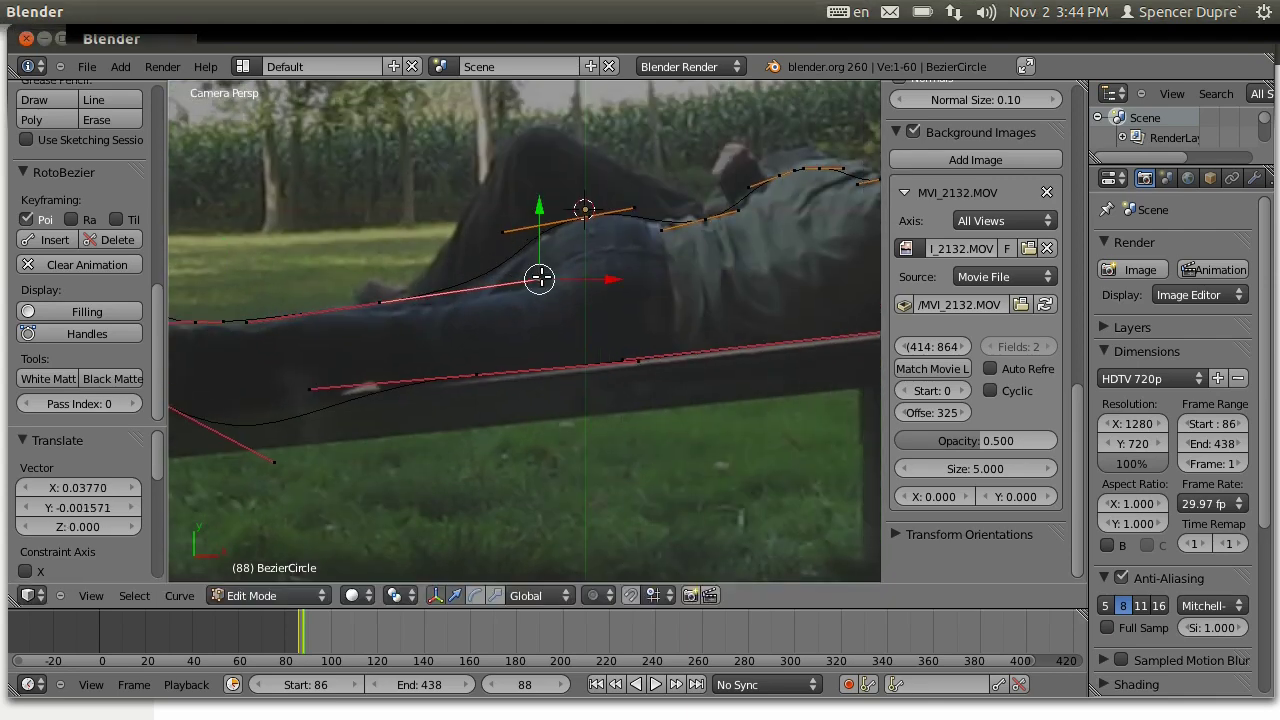
# - Raise the mask point at the back of the neck to follow the collar at frame 88
pyautogui.scroll(-3, 683, 277)
pyautogui.scroll(3, 517, 323)
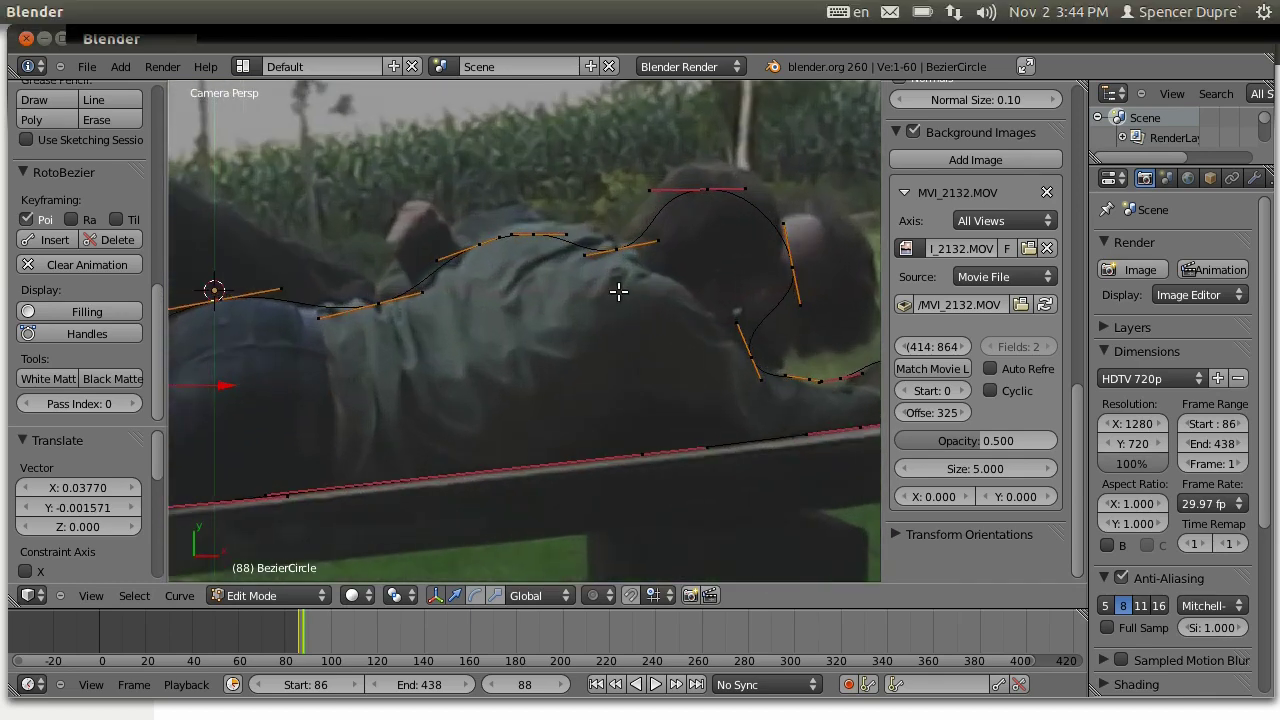
pyautogui.rightClick(616, 252)
pyautogui.click(617, 252)
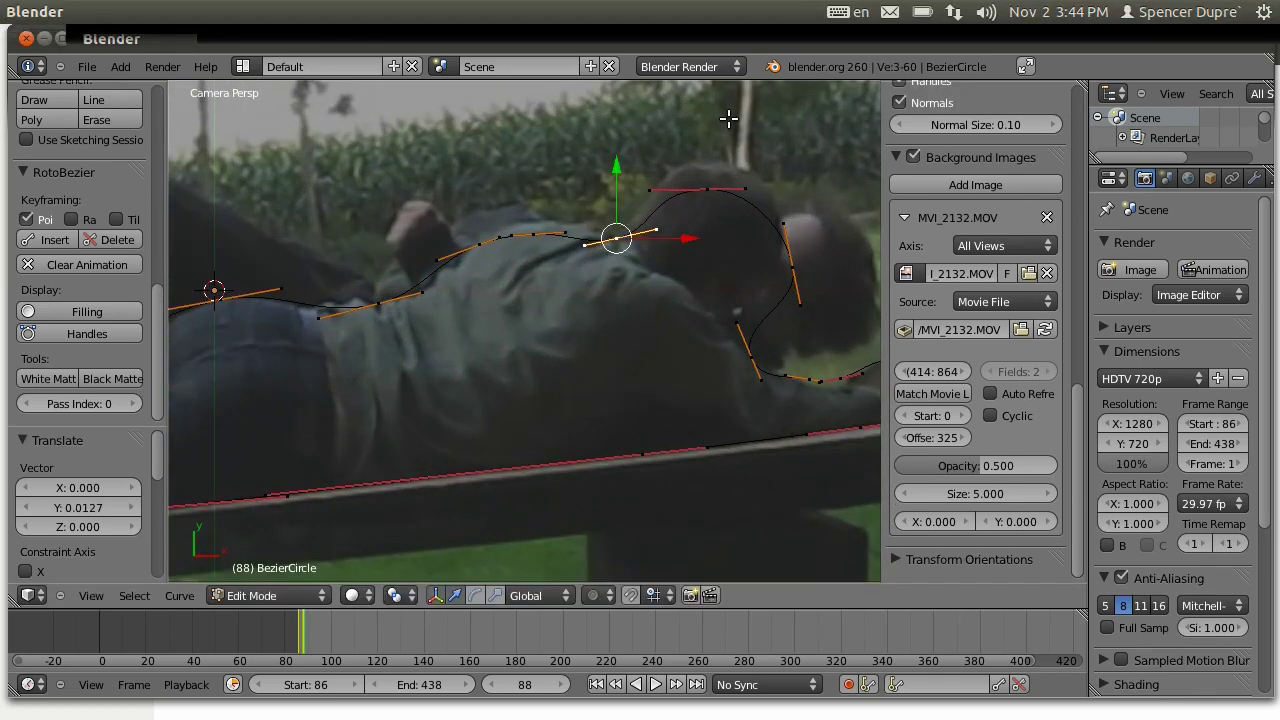
# - Move the points at the crown and far side of the head upward to fit the hair outline
pyautogui.rightClick(703, 184)
pyautogui.keyDown('shift'); pyautogui.rightClick(792, 250); pyautogui.keyUp('shift')
pyautogui.press('g')
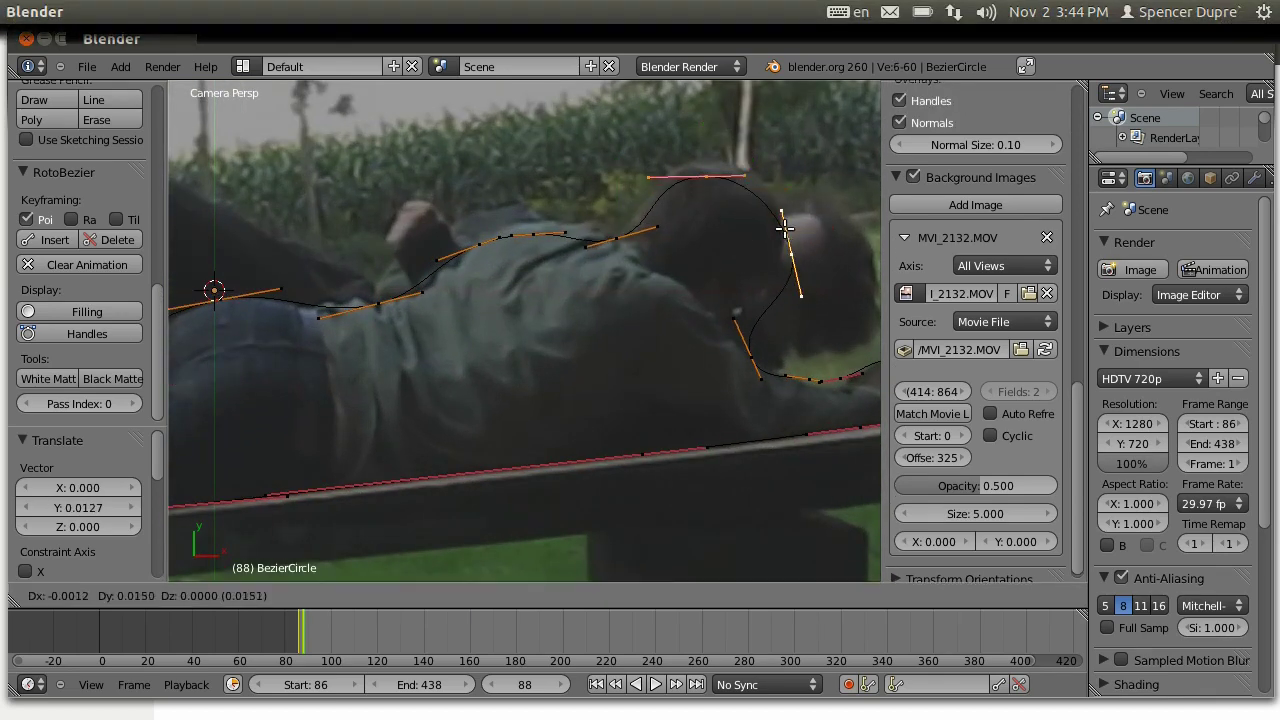
pyautogui.click(729, 181)
pyautogui.rightClick(702, 168)
pyautogui.press('g')
pyautogui.click(703, 177)
pyautogui.rightClick(778, 229)
pyautogui.press('g')
pyautogui.click(782, 217)
# - Reposition the curve point beneath the head, where the face meets the arm
pyautogui.rightClick(774, 334)
pyautogui.press('g')
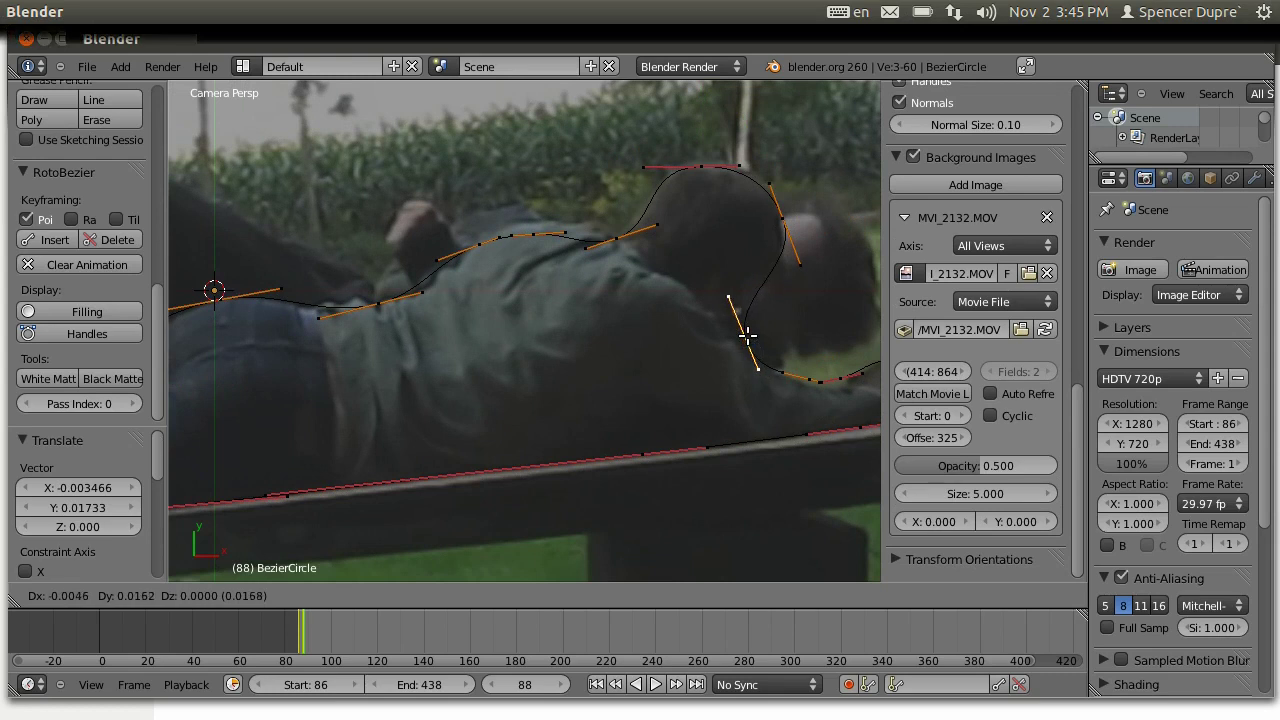
pyautogui.rightClick(681, 292)
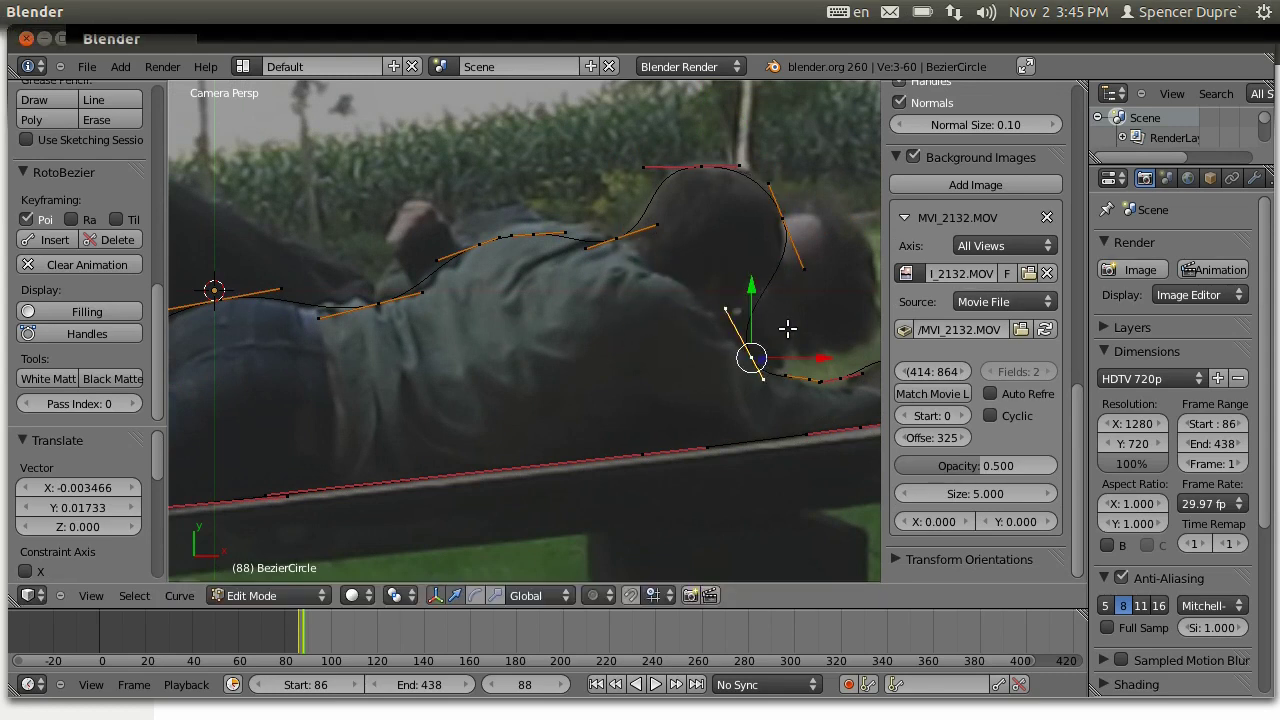
# - Shift the neck point slightly toward the head and raise the shoulder point to match the shirt's upper edge
pyautogui.rightClick(626, 252)
pyautogui.press('g')
pyautogui.click(628, 241)
pyautogui.rightClick(536, 233)
pyautogui.press('g')
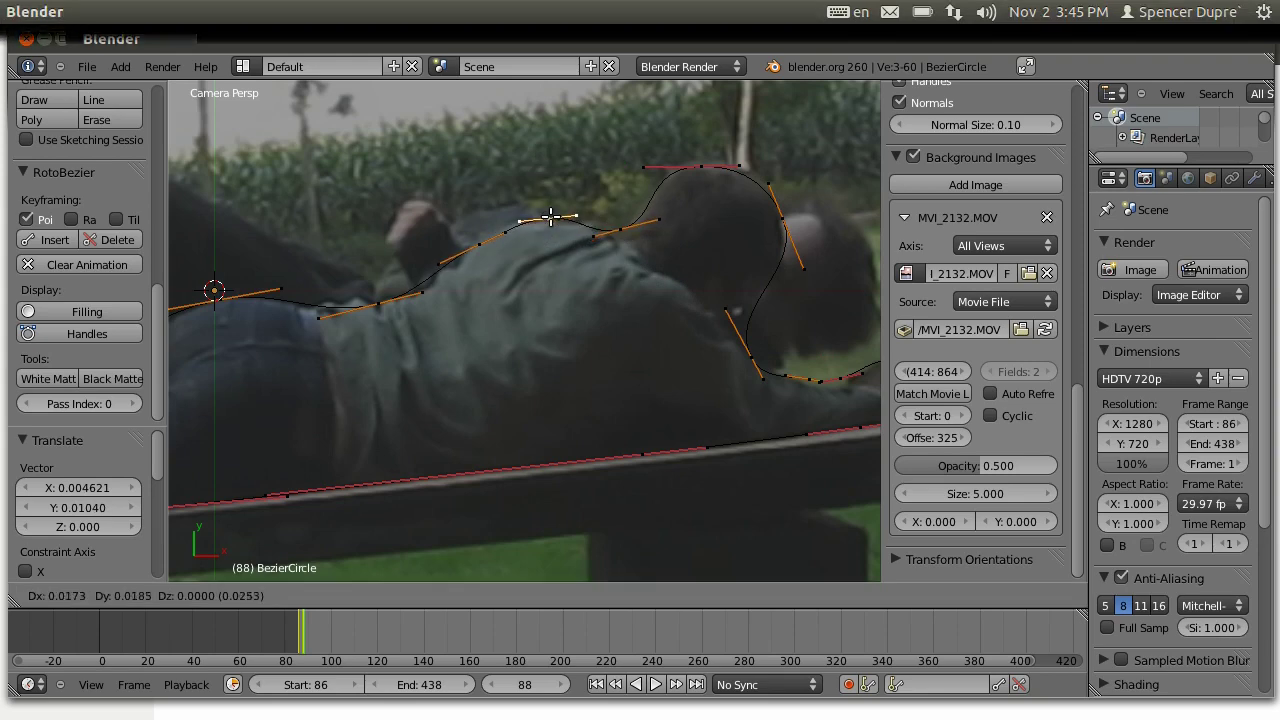
pyautogui.click(549, 218)
# - Raise the upper back point and extend the waist point's back-side handle to fit the shirt outline
pyautogui.rightClick(482, 246)
pyautogui.press('g')
pyautogui.click(479, 241)
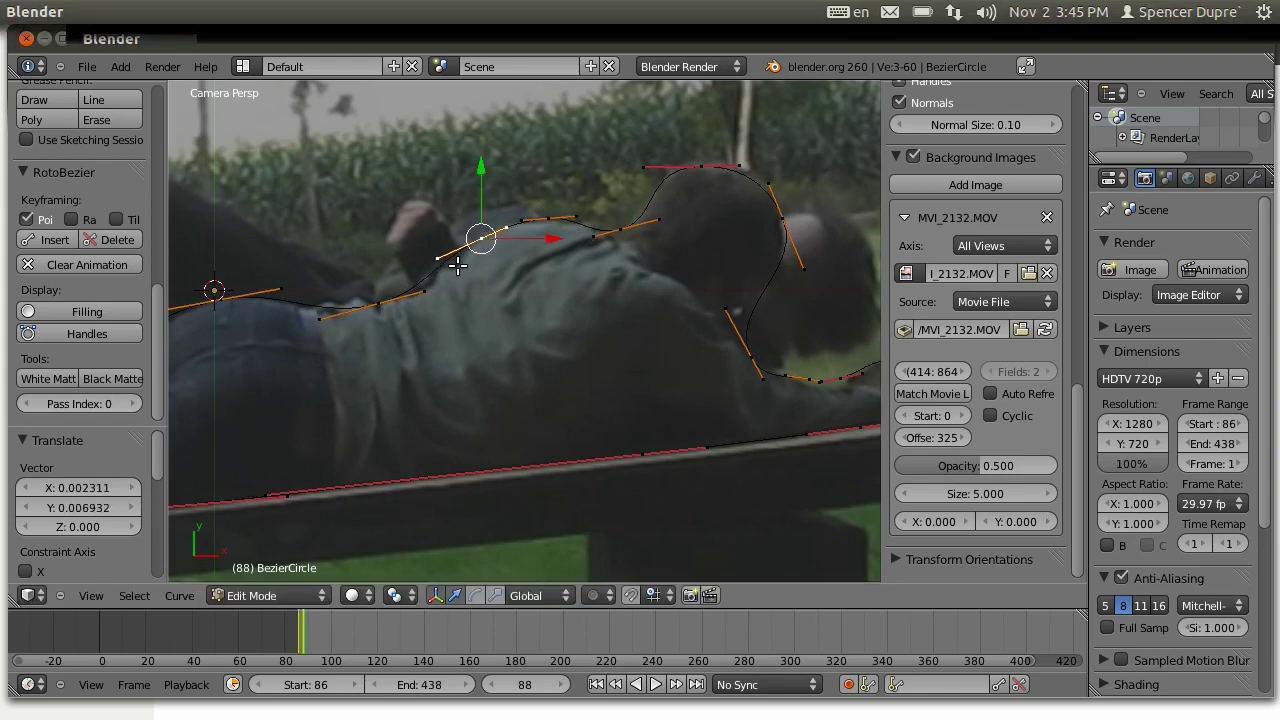
pyautogui.rightClick(443, 300)
pyautogui.press('g')
pyautogui.click(454, 308)
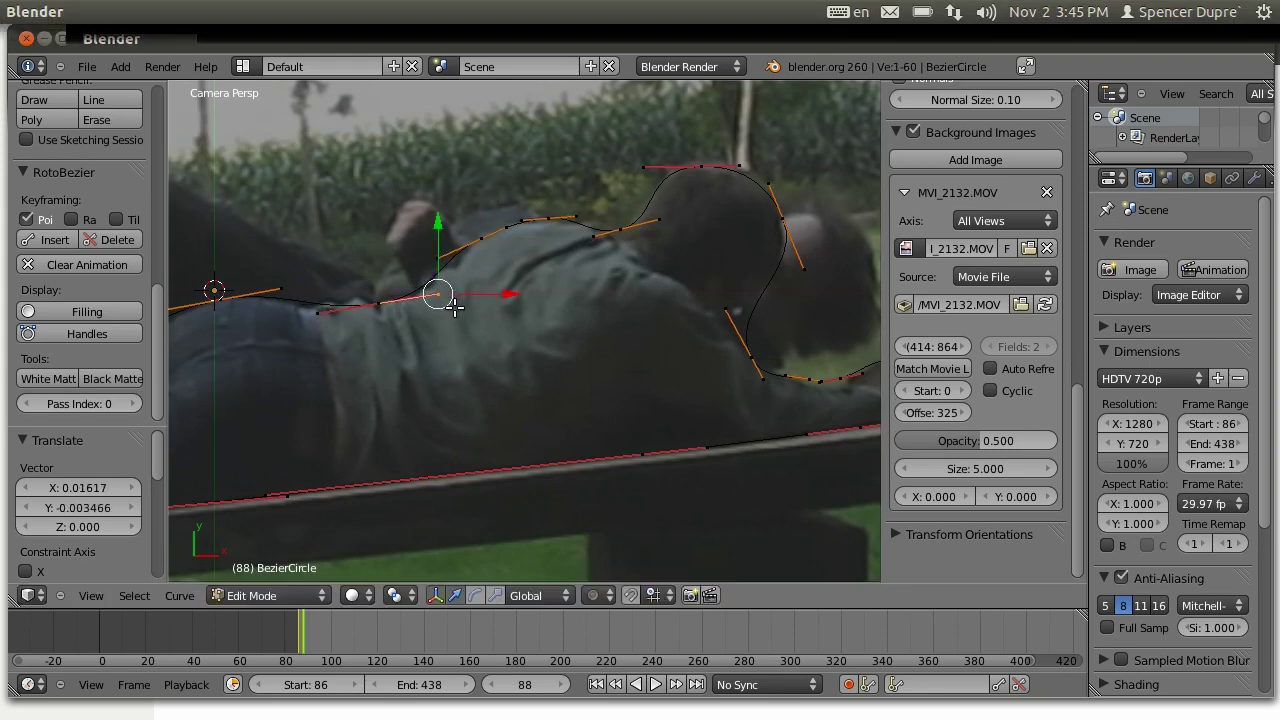
# - Extend the upper handle of the point beneath the head to fit the curve along the face
pyautogui.scroll(-3, 506, 311)
pyautogui.keyDown('shift'); pyautogui.moveTo(646, 359); pyautogui.dragTo(532, 354, button='middle'); pyautogui.keyUp('shift')
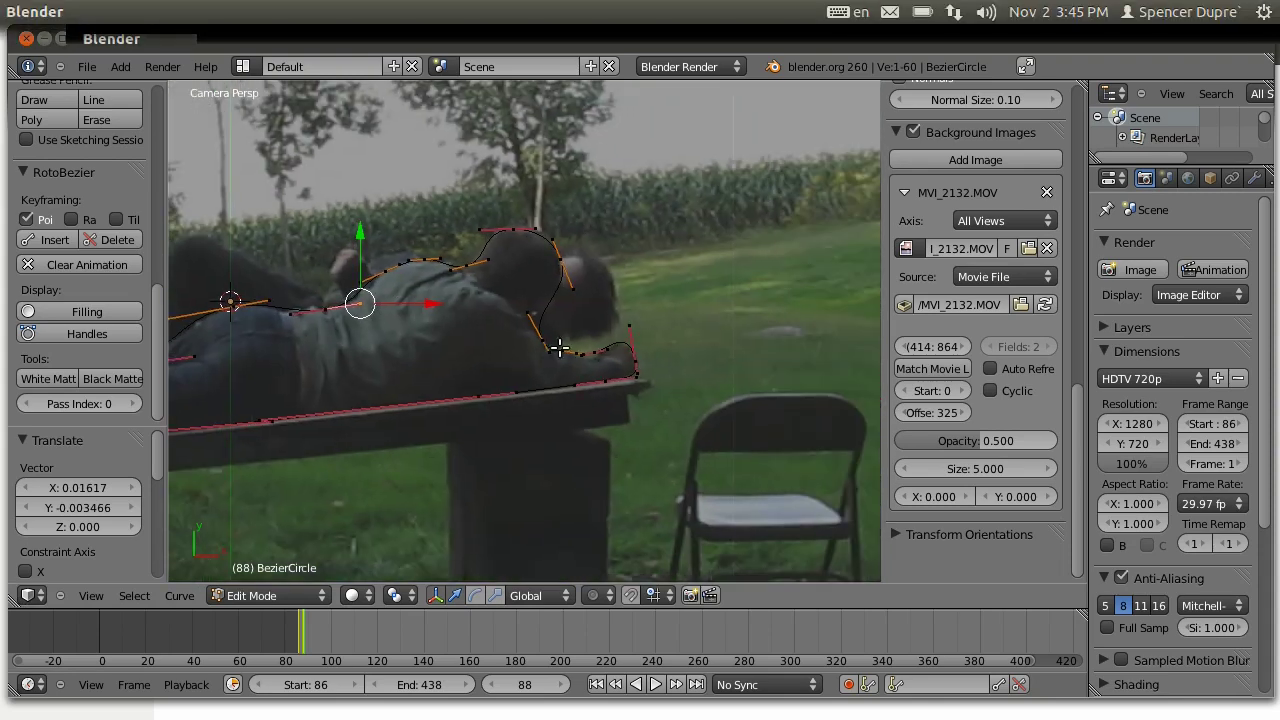
pyautogui.rightClick(529, 314)
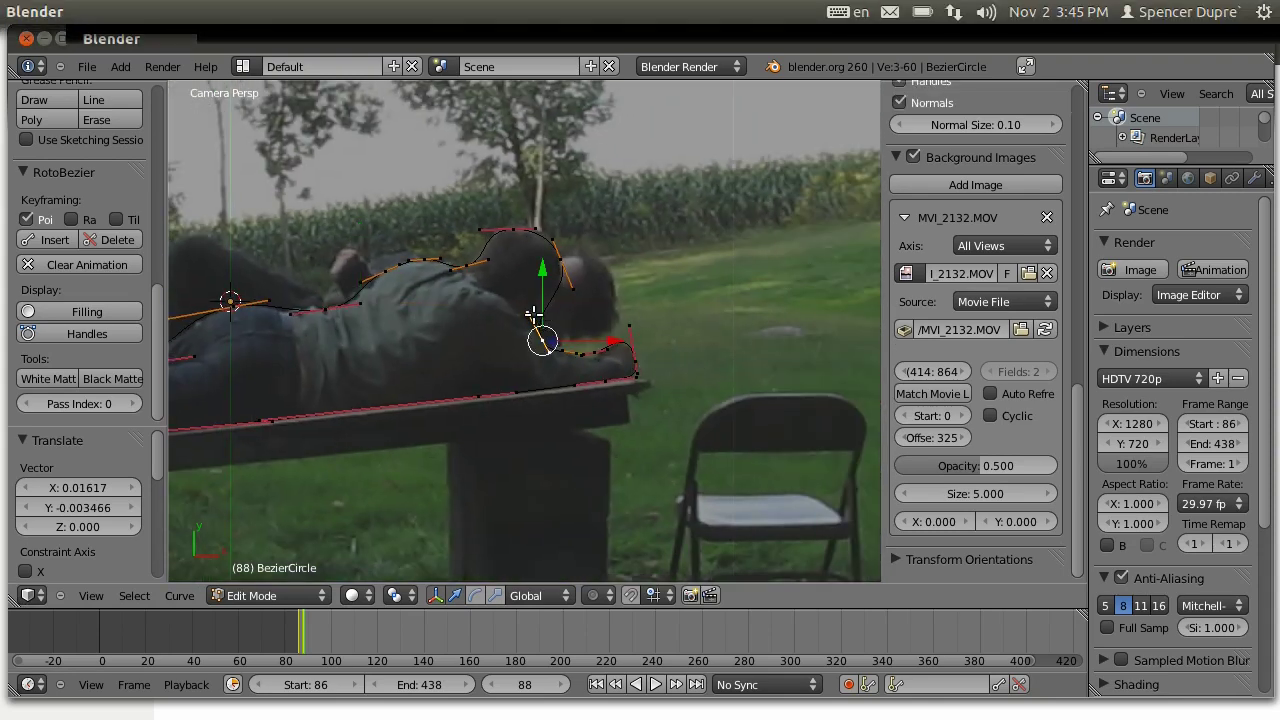
pyautogui.press('g')
pyautogui.click(527, 312)
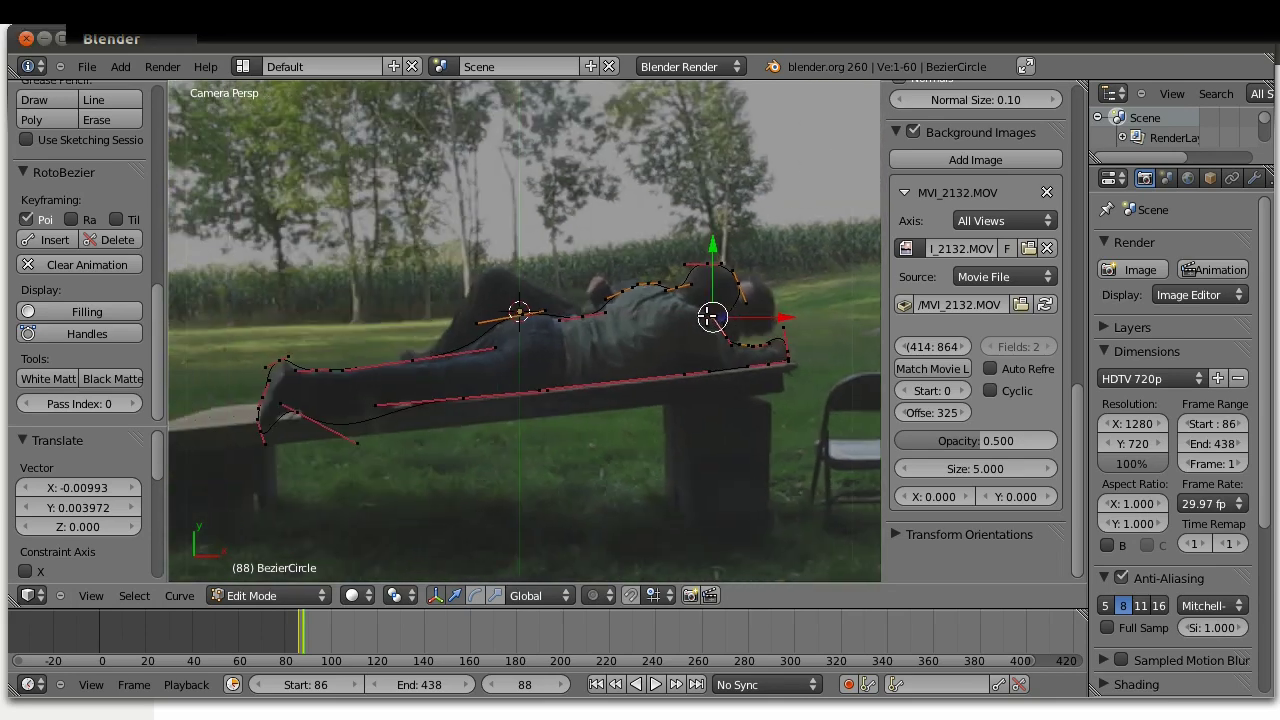
# - Shorten the leg-side handle of the point beneath the ankle so the curve follows the lower leg's underside
pyautogui.scroll(2, 484, 408)
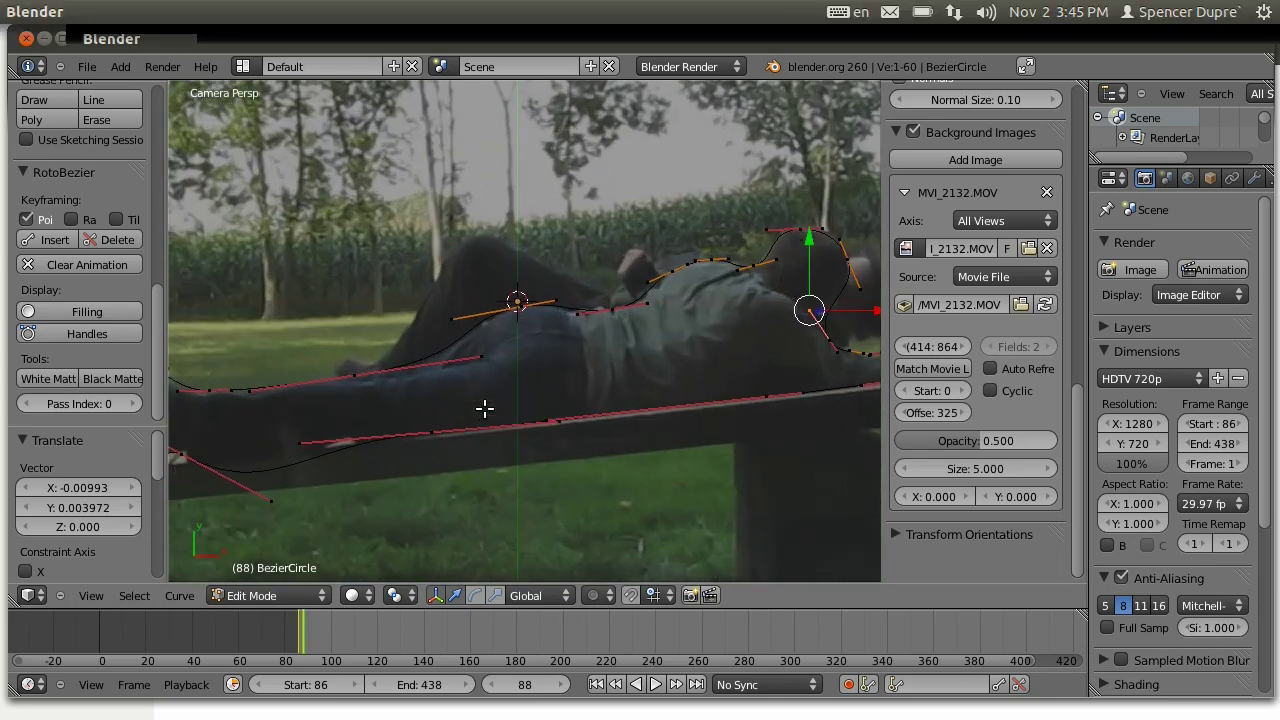
pyautogui.keyDown('shift'); pyautogui.moveTo(285, 492); pyautogui.dragTo(624, 386, button='middle'); pyautogui.keyUp('shift')
pyautogui.scroll(1, 585, 398)
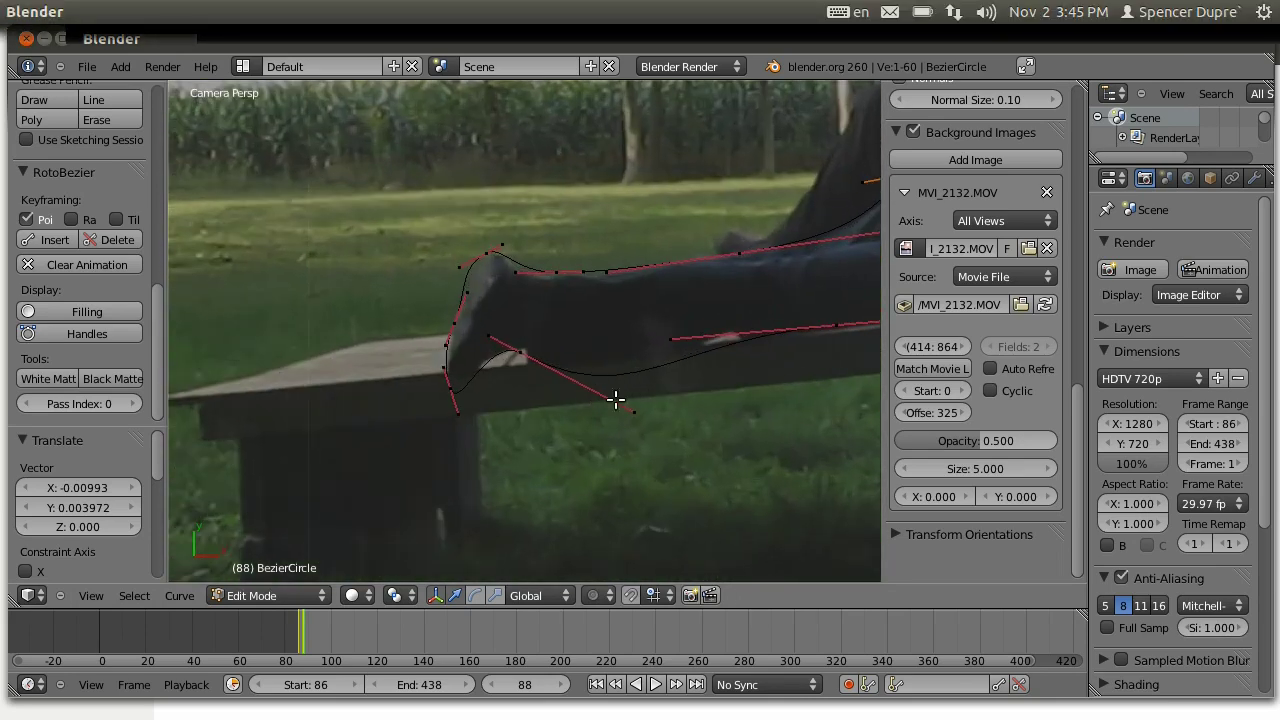
pyautogui.moveTo(634, 410); pyautogui.dragTo(597, 388)
pyautogui.press('g')
pyautogui.click(651, 380)
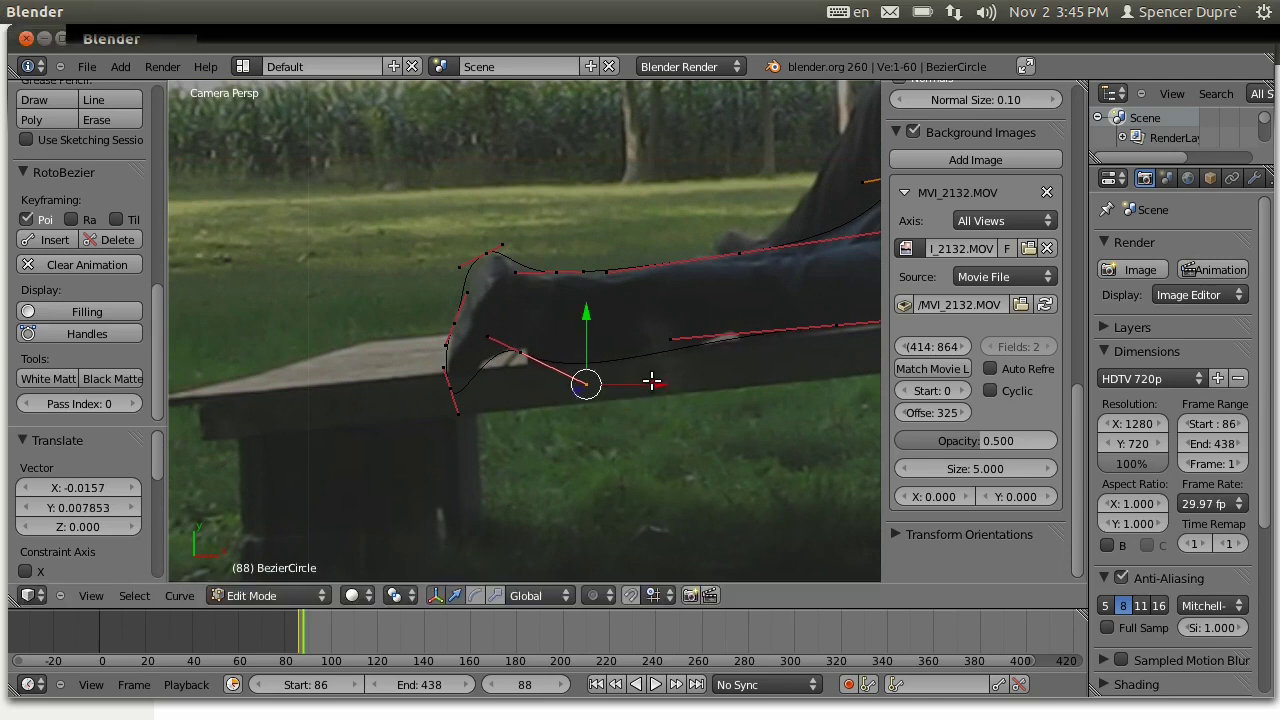
# - Examine the whole mask outline against the figure through the camera at frame 88
pyautogui.scroll(-2, 711, 360)
pyautogui.keyDown('shift'); pyautogui.moveTo(662, 367); pyautogui.dragTo(543, 413, button='middle'); pyautogui.keyUp('shift')
pyautogui.scroll(-1, 574, 389)
pyautogui.press('KP_0')
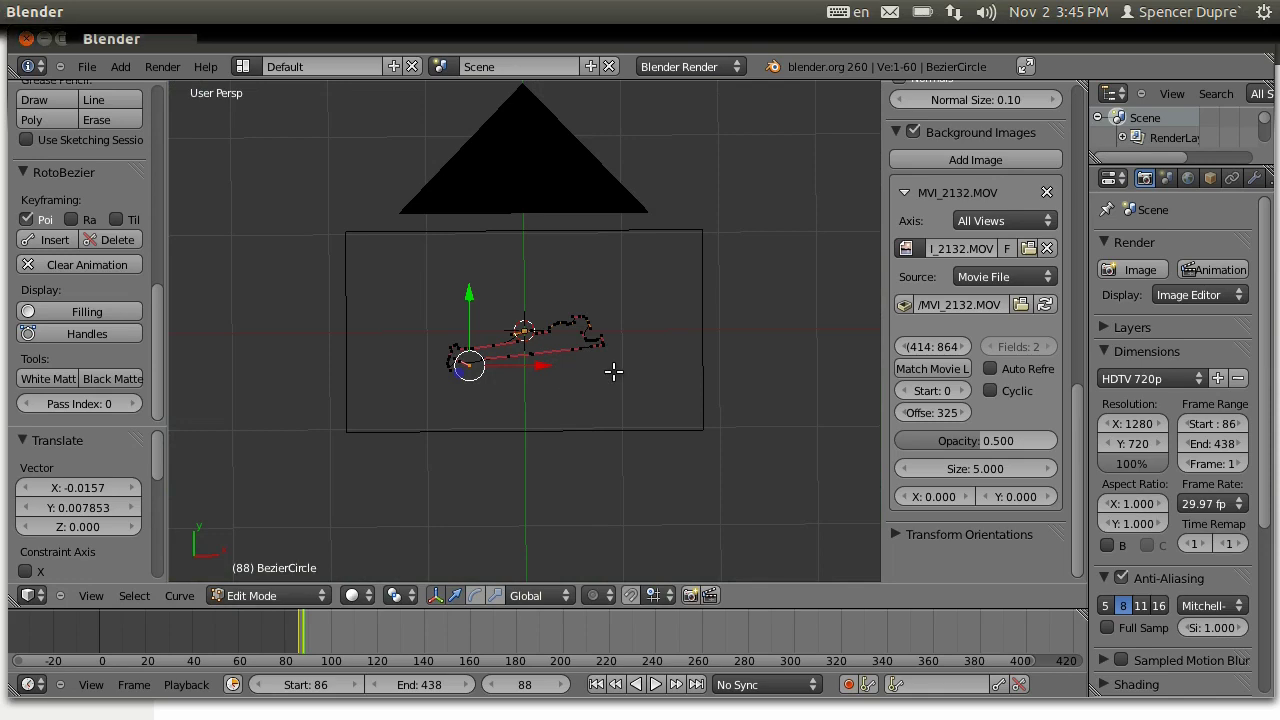
pyautogui.press('KP_0')
pyautogui.scroll(-2, 614, 274)
pyautogui.scroll(4, 614, 195)
pyautogui.keyDown('shift'); pyautogui.moveTo(600, 203); pyautogui.dragTo(443, 246, button='middle'); pyautogui.keyUp('shift')
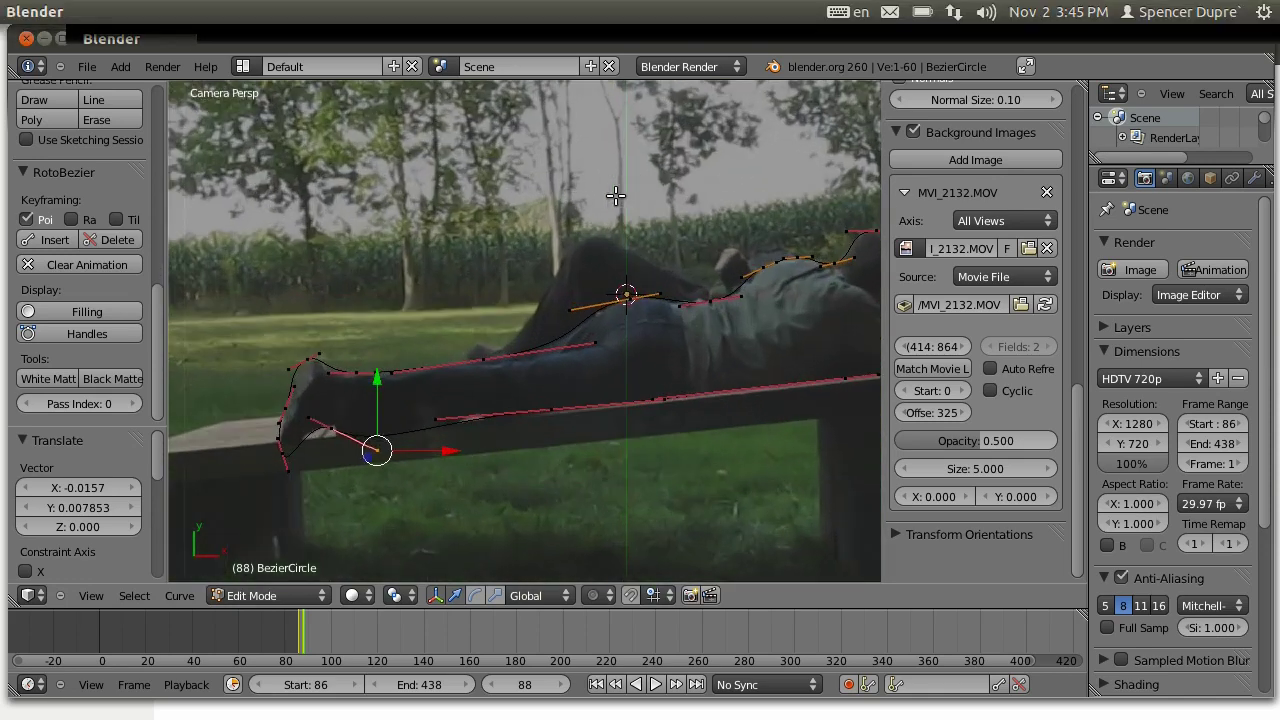
pyautogui.scroll(-4, 443, 245)
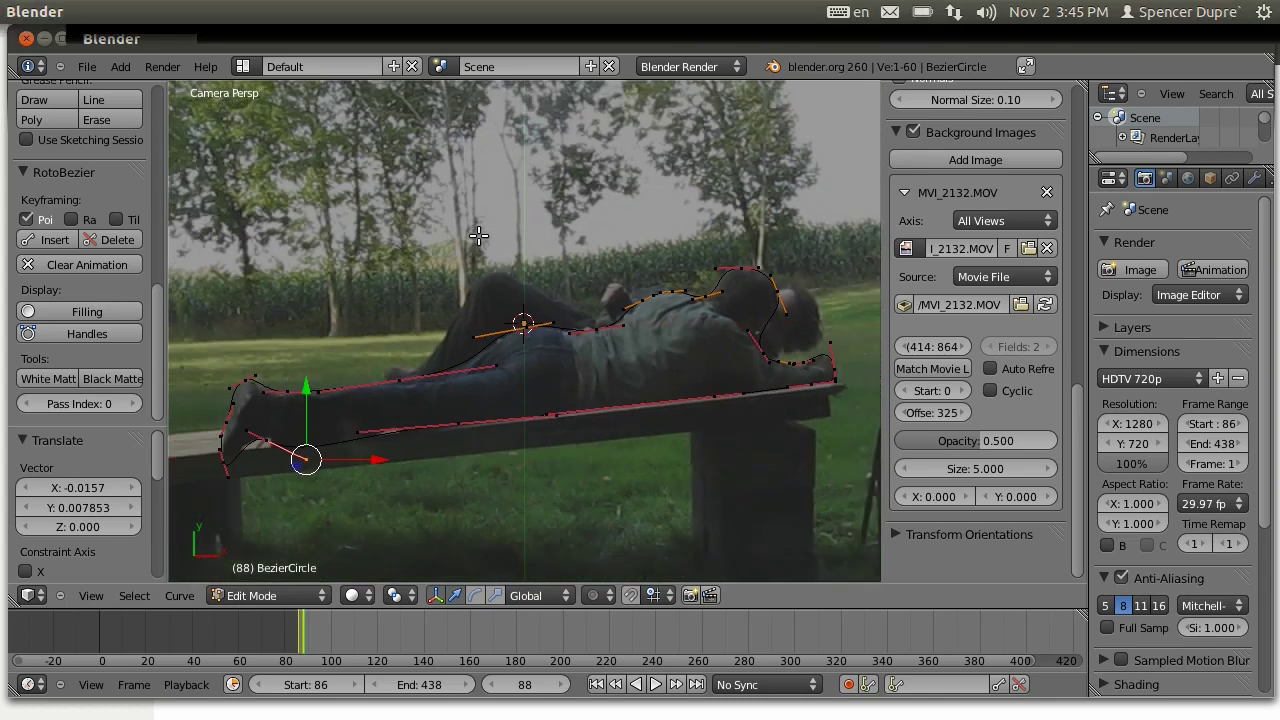
pyautogui.scroll(1, 479, 235)
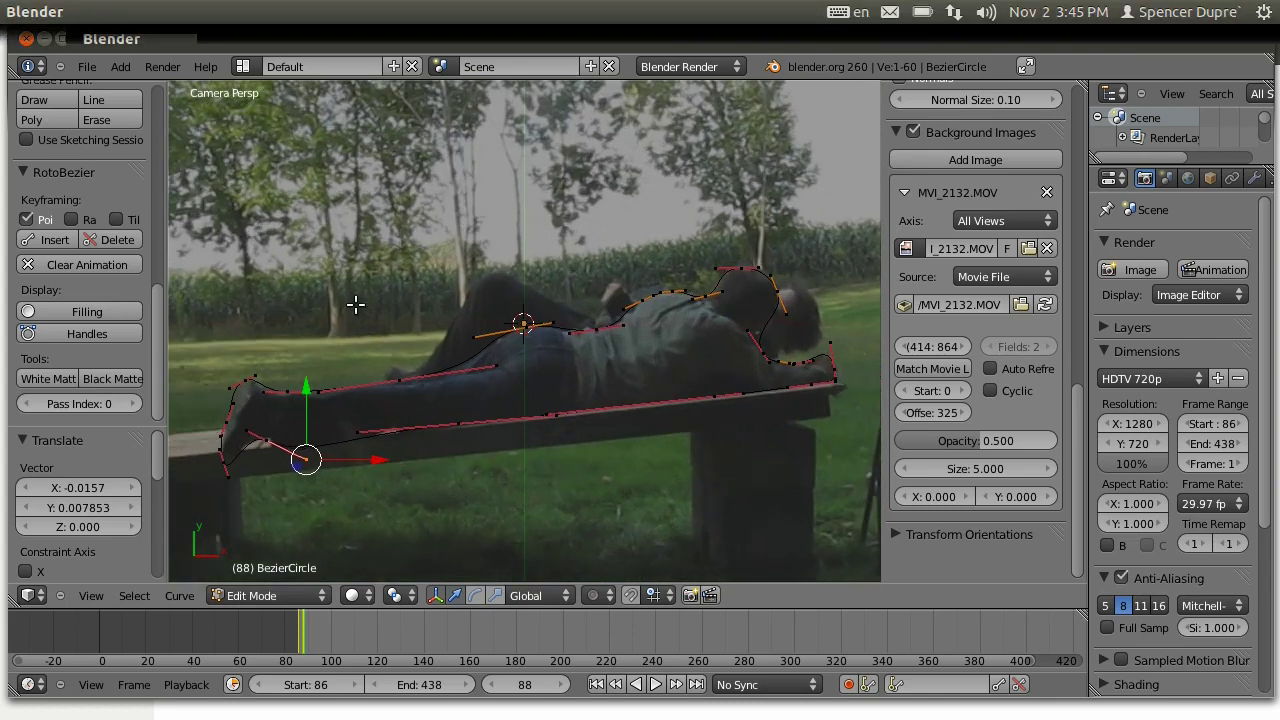
# - Select all points of the mask curve and insert a RotoBezier point keyframe at frame 88
pyautogui.press('a')
pyautogui.press('a')
pyautogui.click(47, 240)
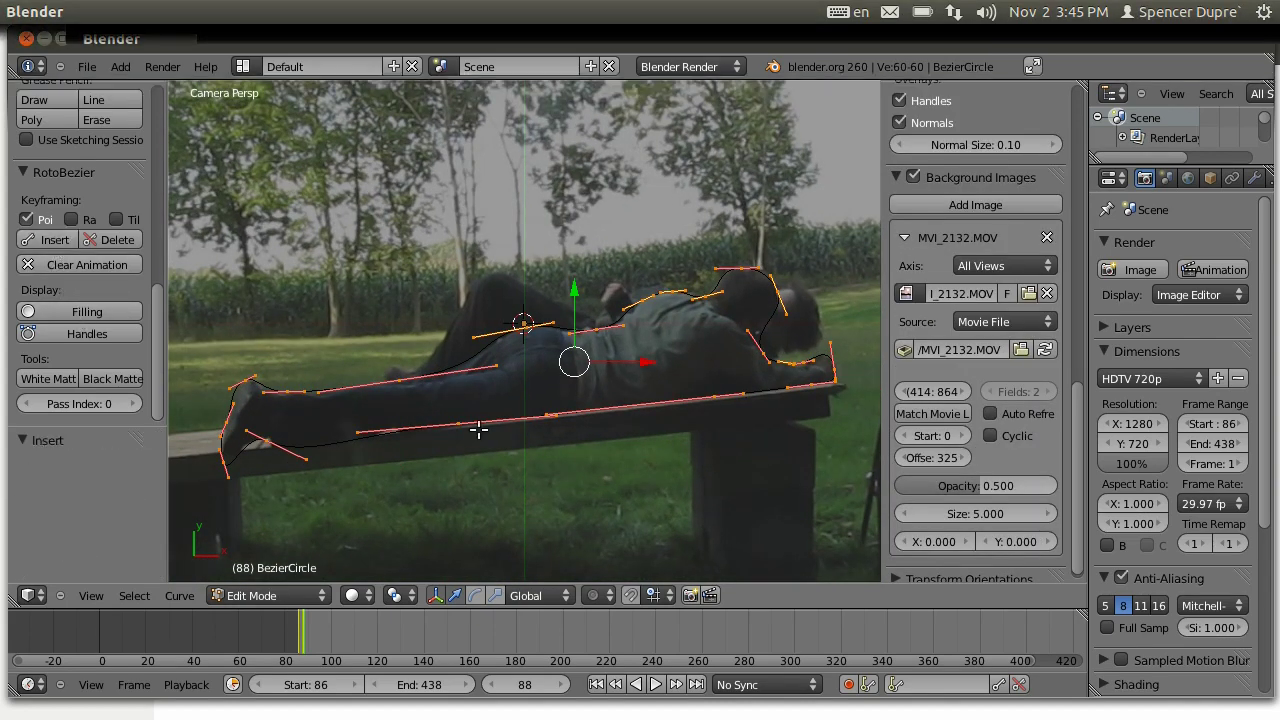
# - Step back and forth through the frames around 88 to check how the mask follows the figure
pyautogui.press('Left')
pyautogui.press('Left')
pyautogui.press('Right')
pyautogui.press('Left')
pyautogui.press('Right')
pyautogui.press('Left')
pyautogui.press('Right')
pyautogui.press('Right')
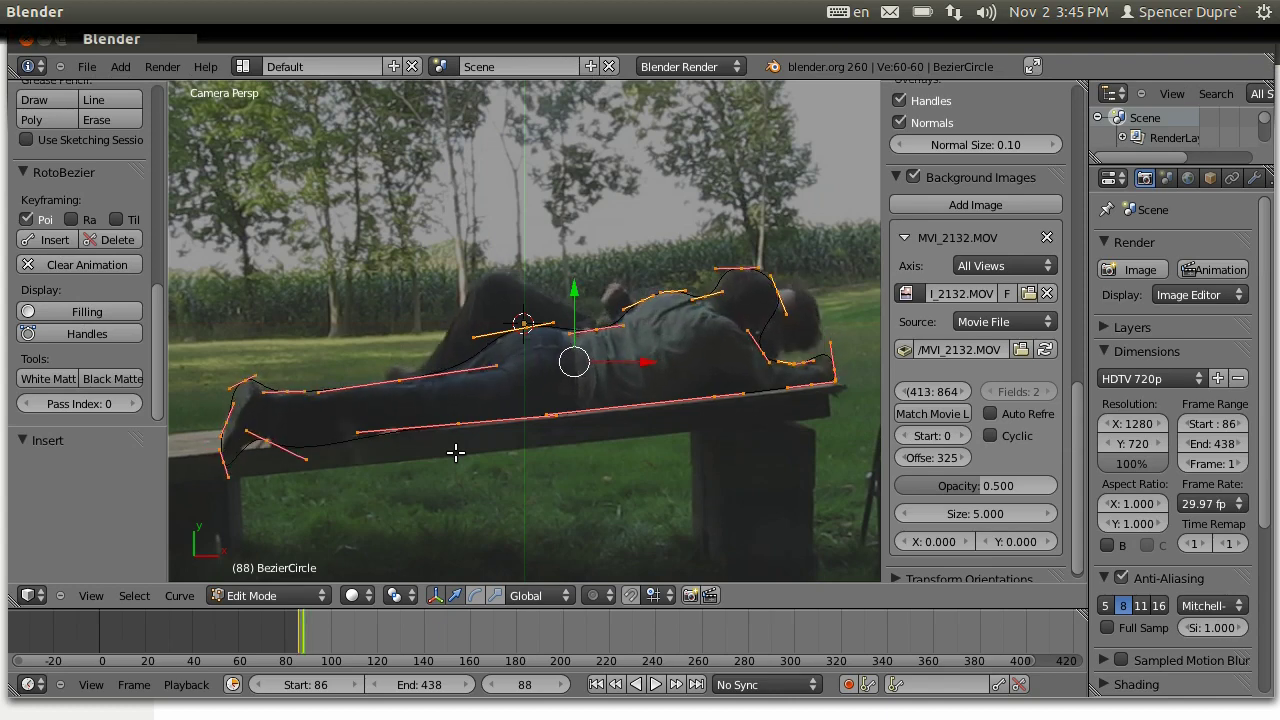